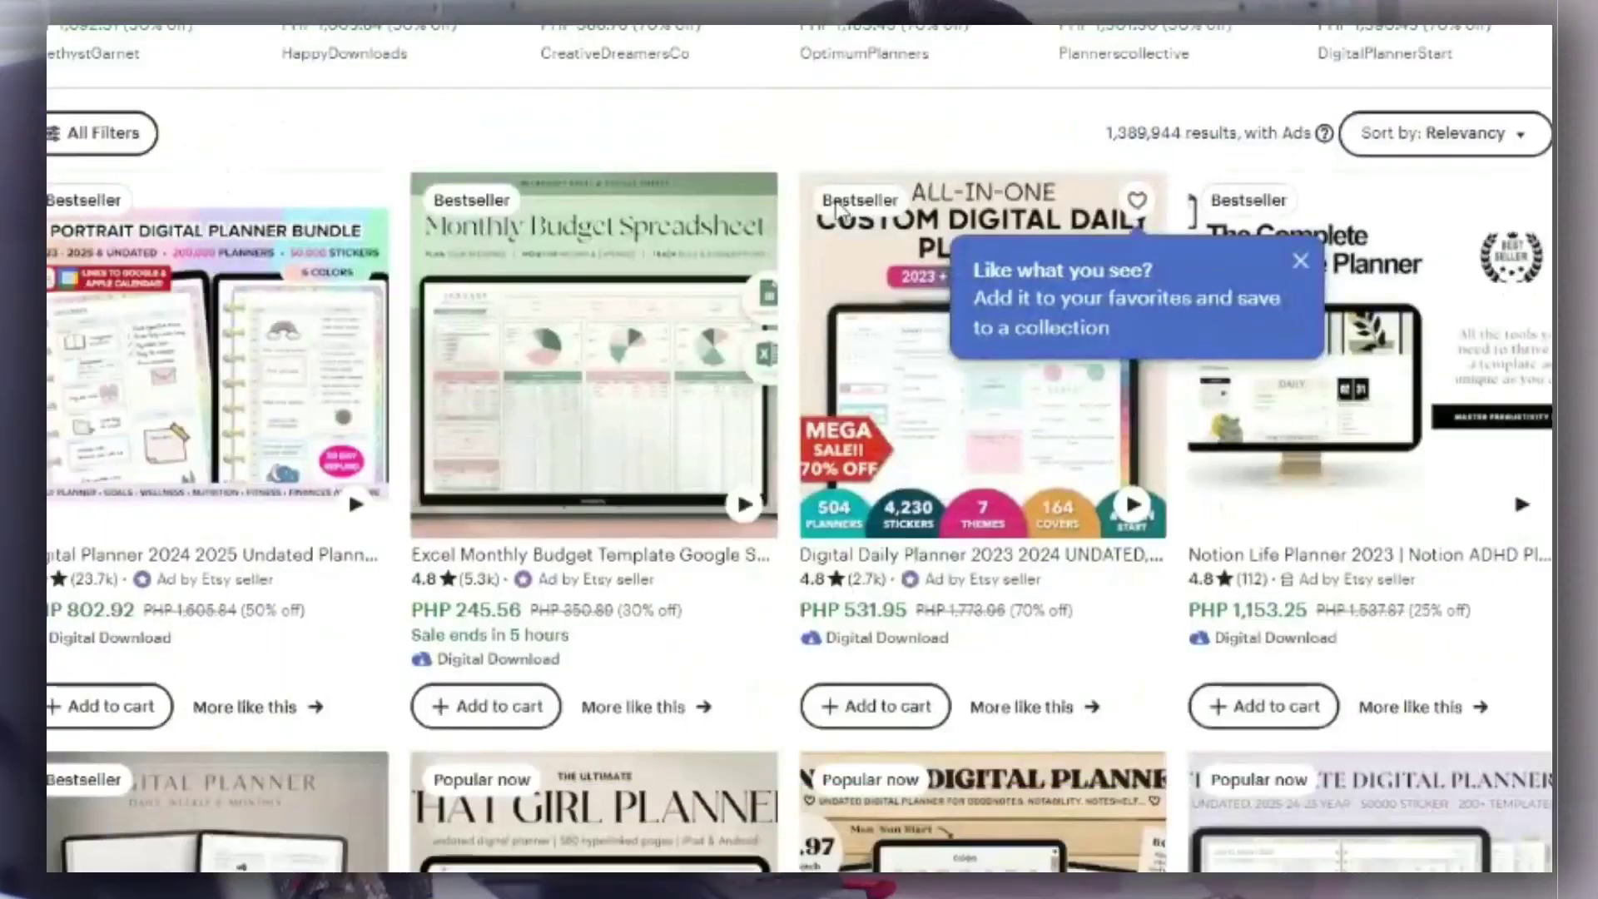
# Step: Open the Excel Monthly Budget Template listing (PHP 245.56, 5,336 reviews) and skim its reviews
pyautogui.scroll(-6, 832, 208)
pyautogui.scroll(12, 837, 214)
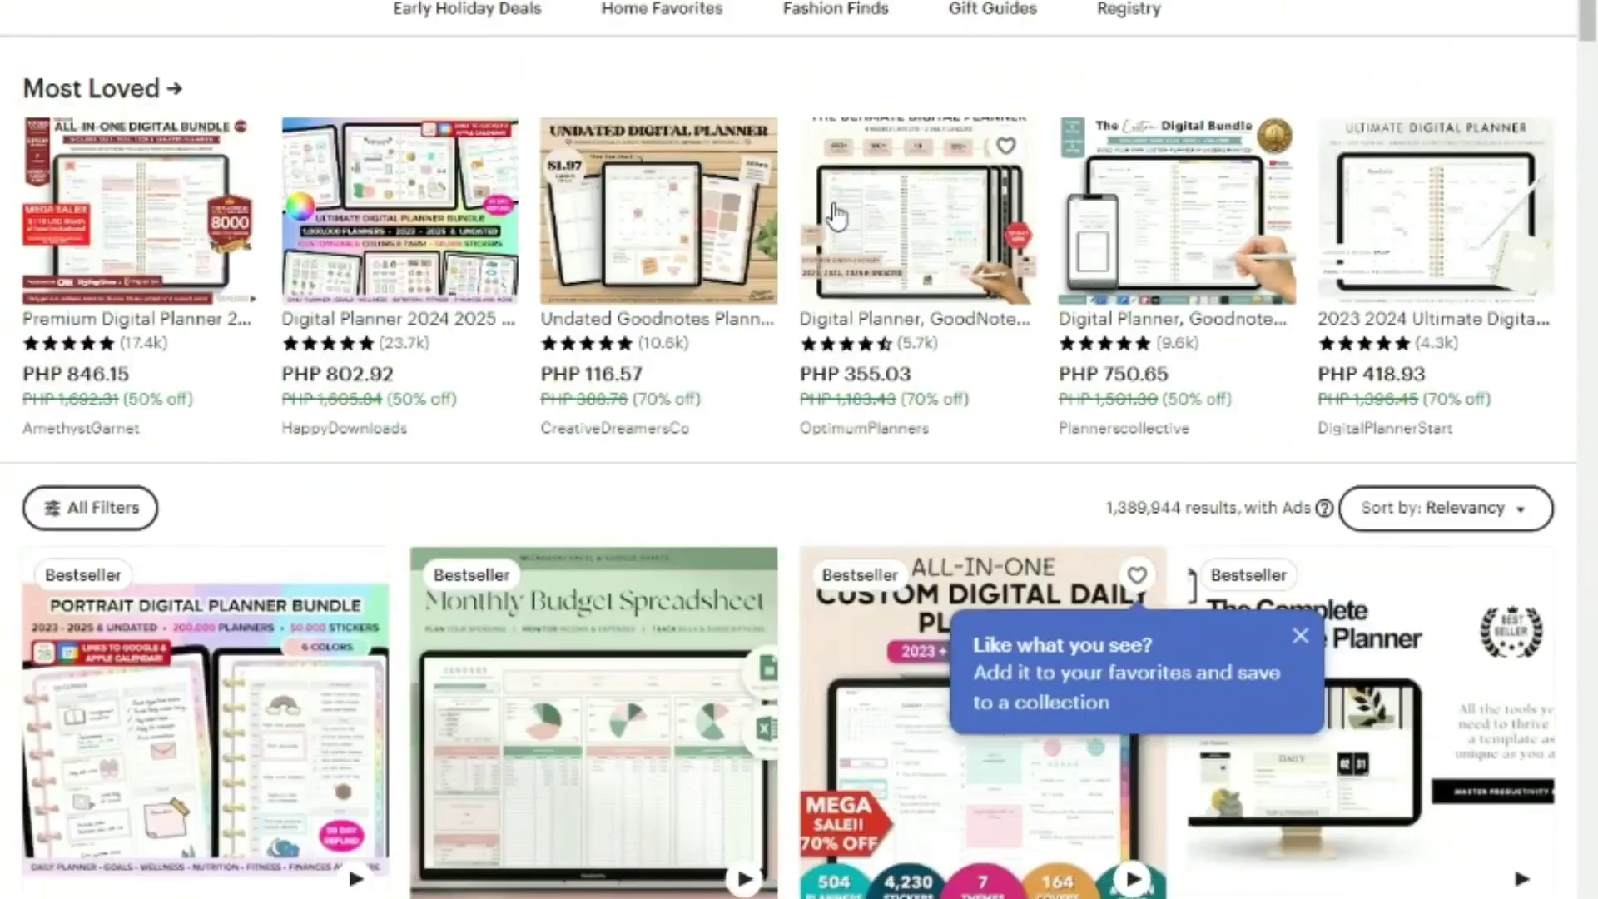
pyautogui.scroll(-2, 882, 230)
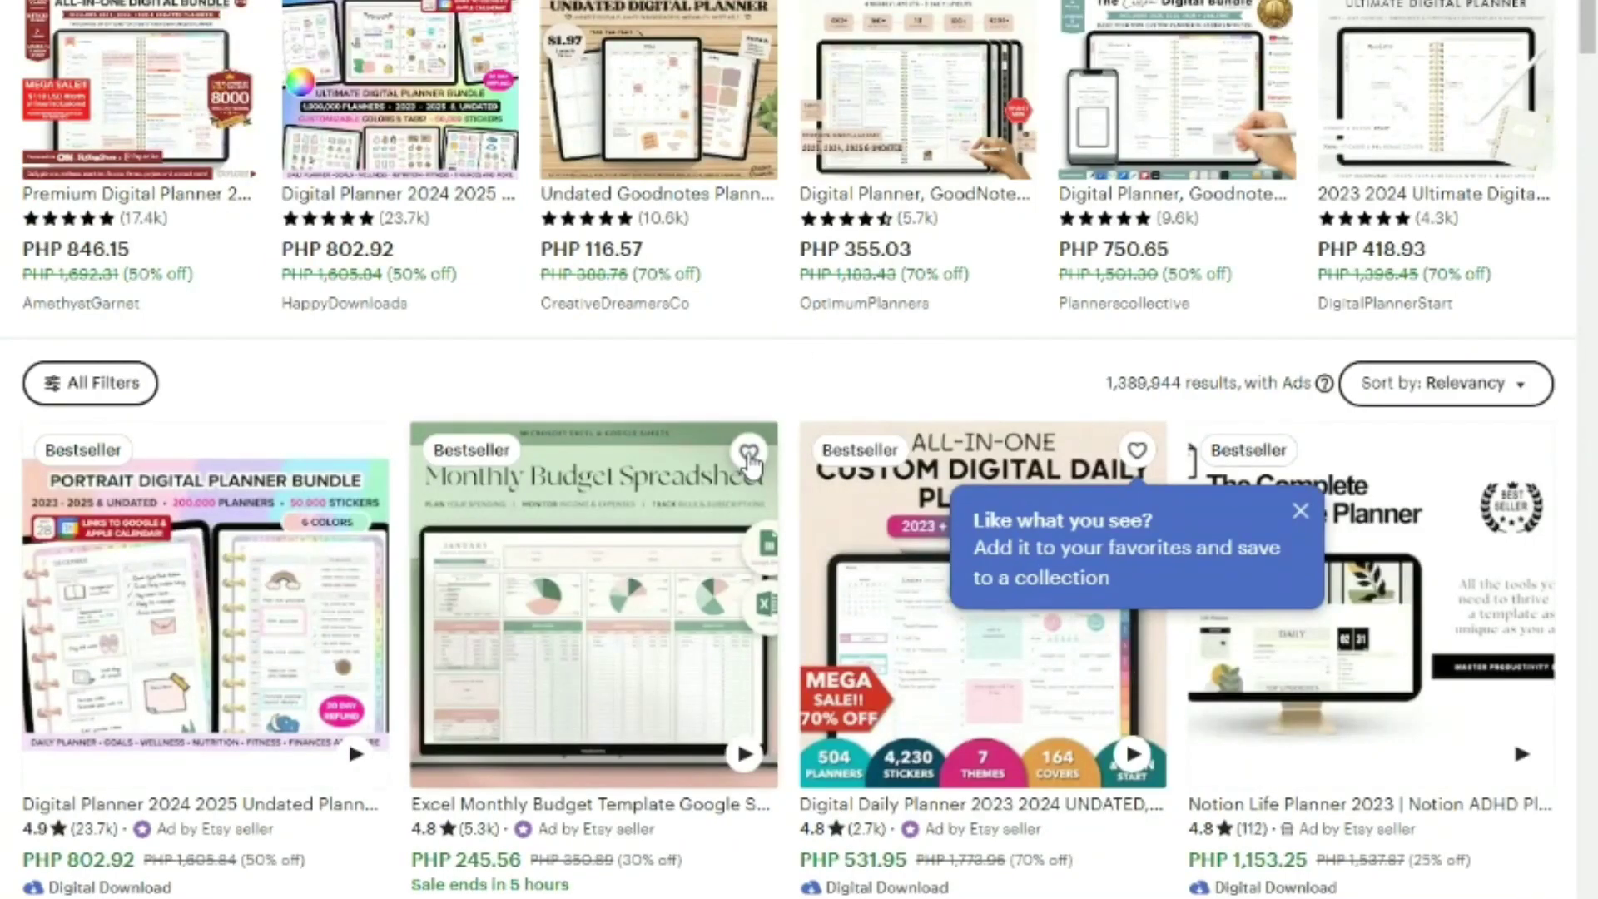
pyautogui.click(566, 641)
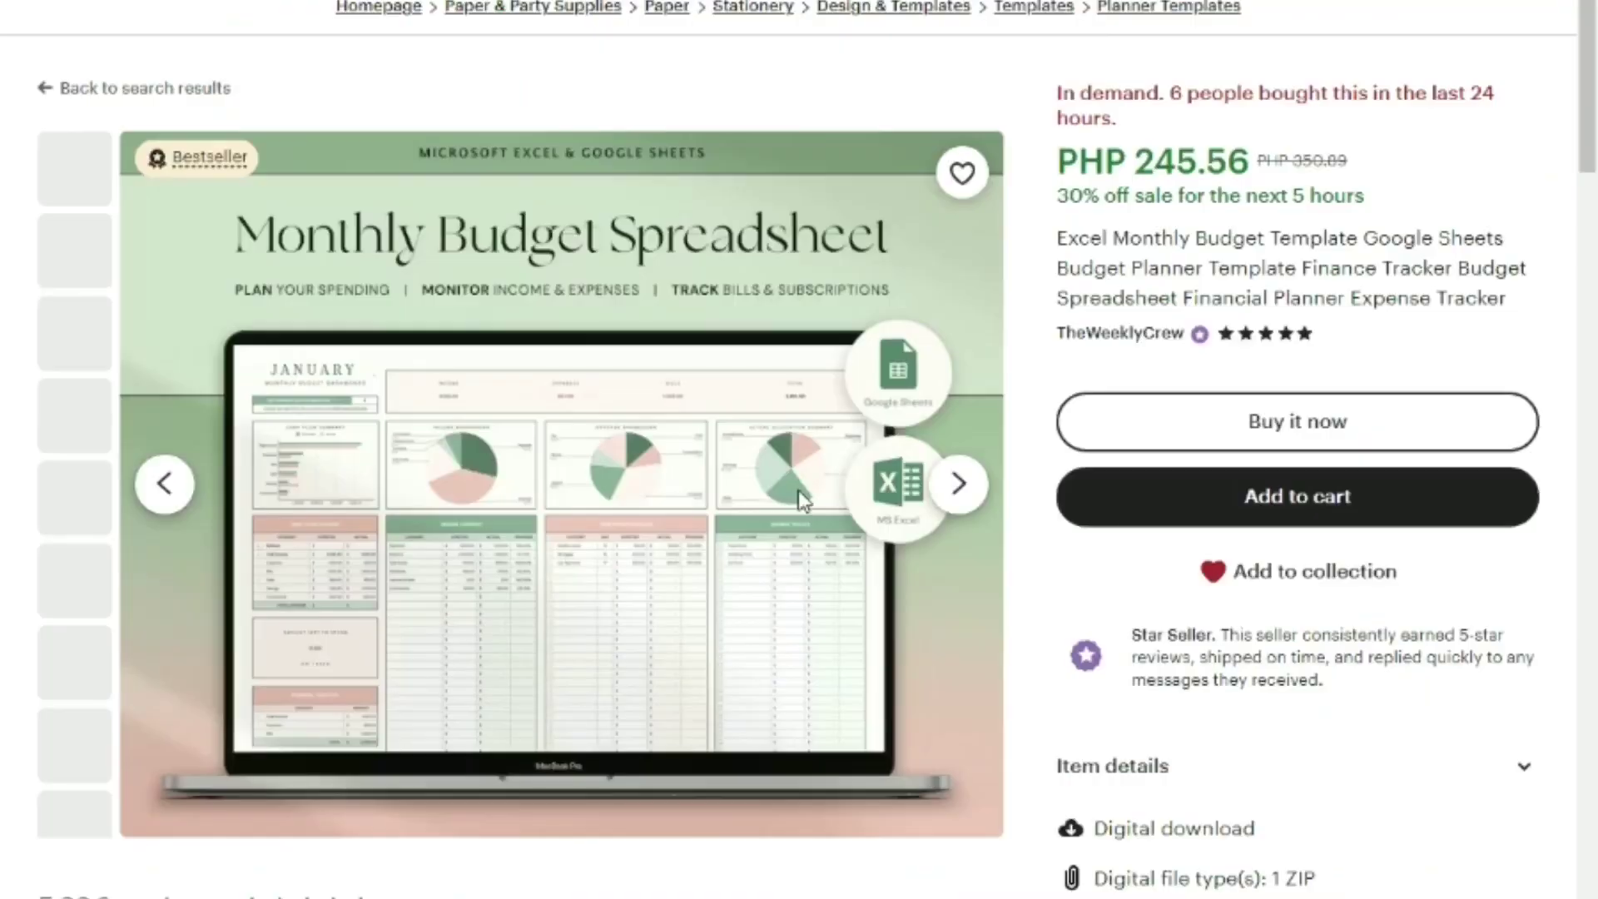
pyautogui.scroll(-7, 804, 474)
pyautogui.scroll(4, 812, 469)
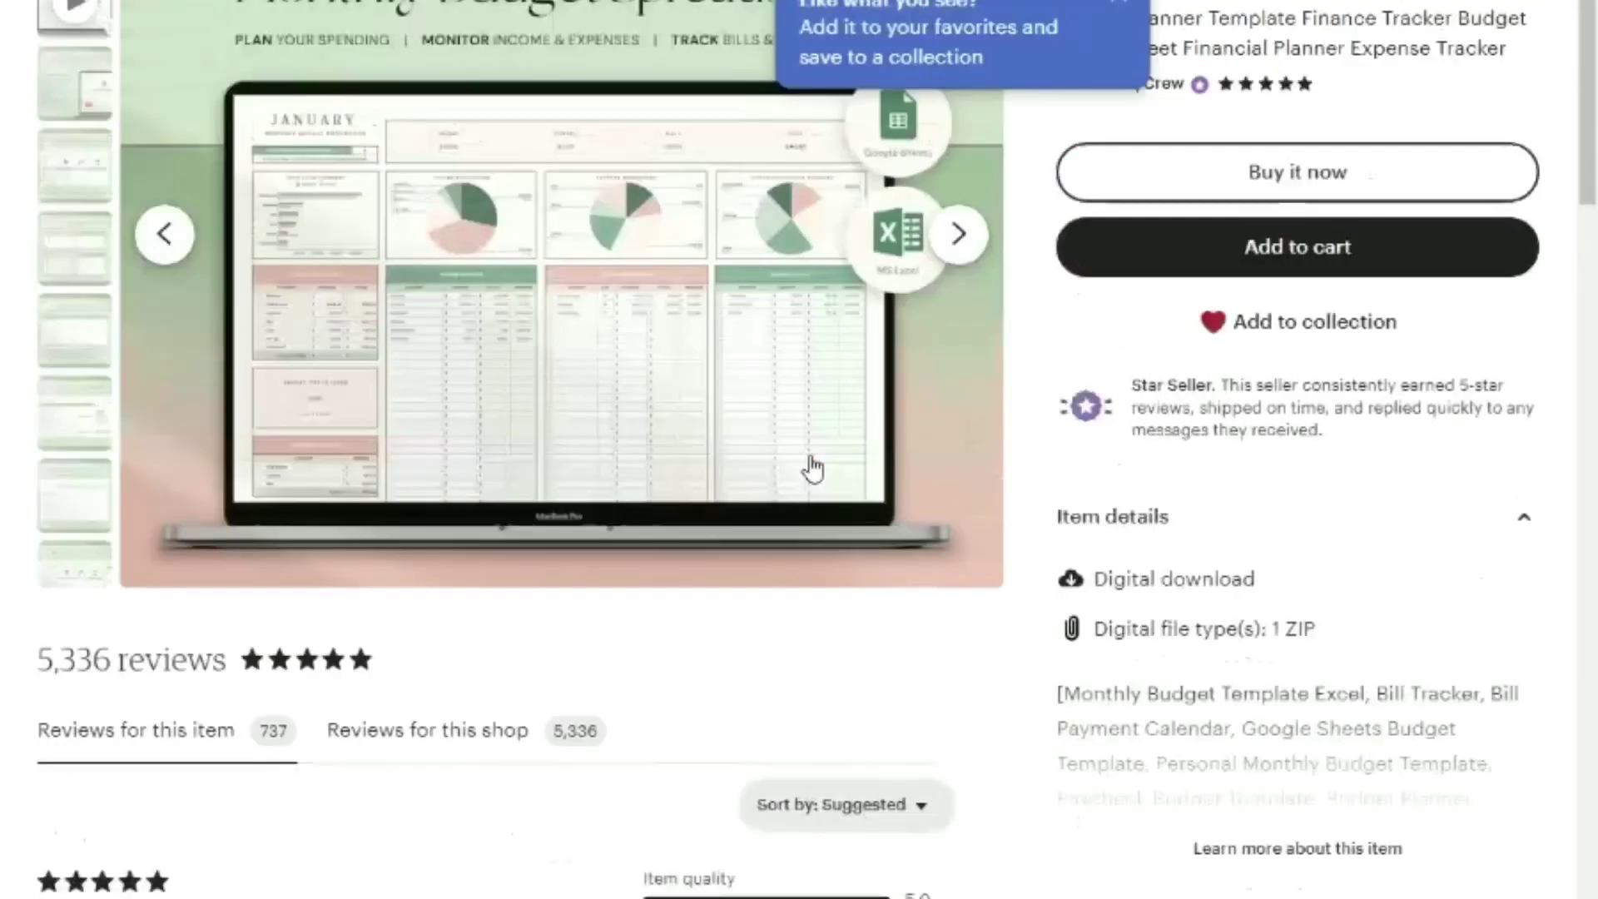
pyautogui.scroll(3, 812, 469)
pyautogui.scroll(-10, 806, 452)
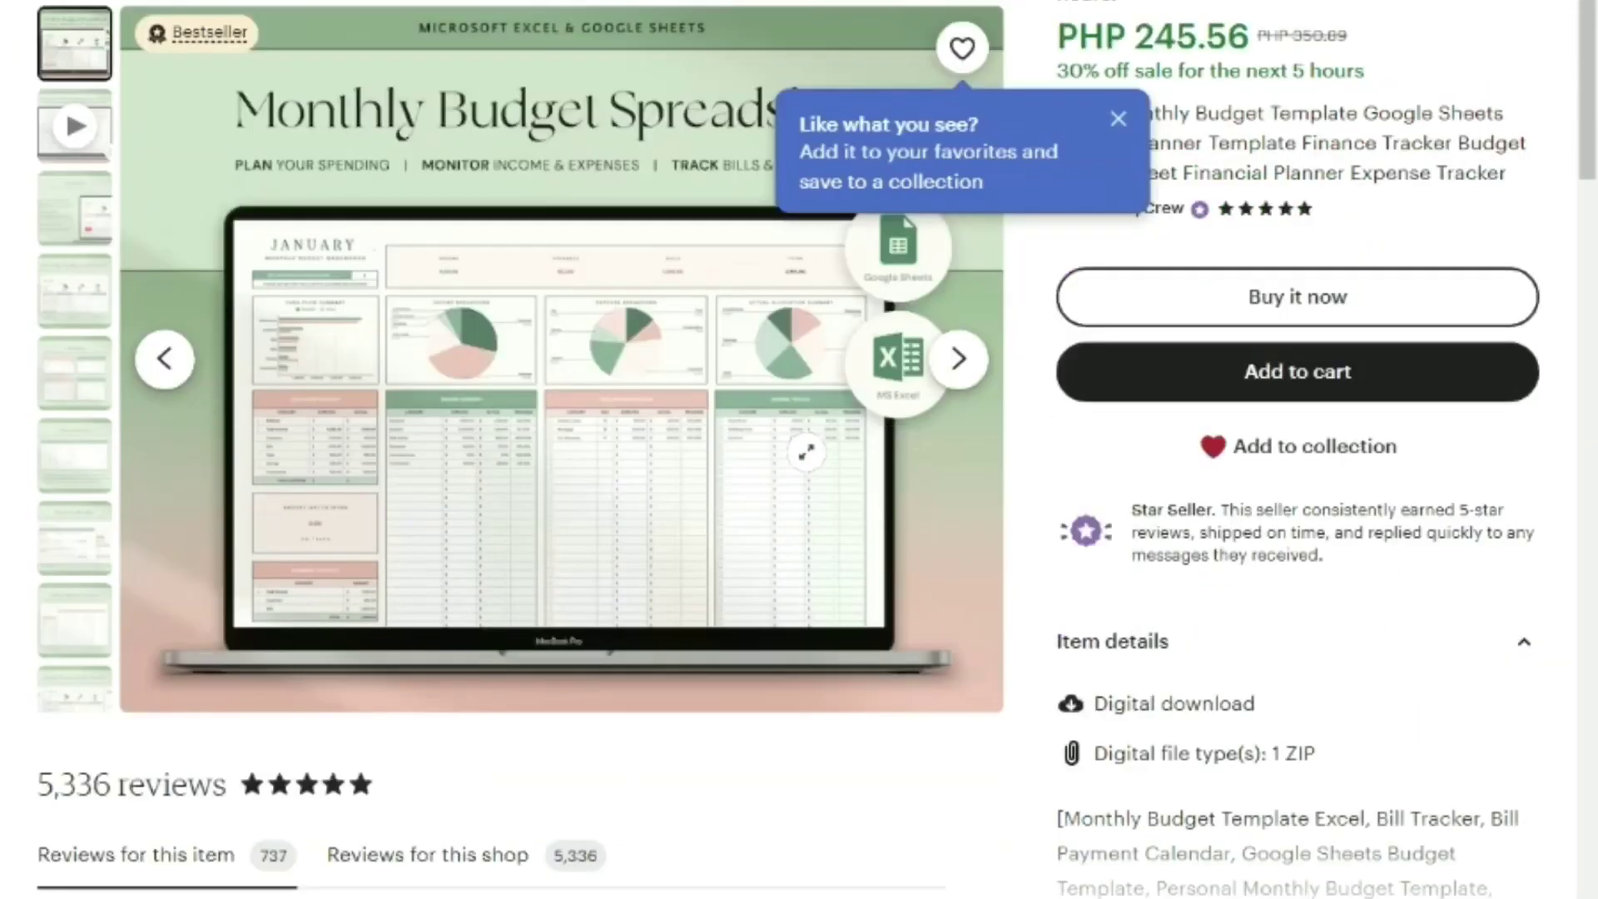
pyautogui.scroll(10, 806, 452)
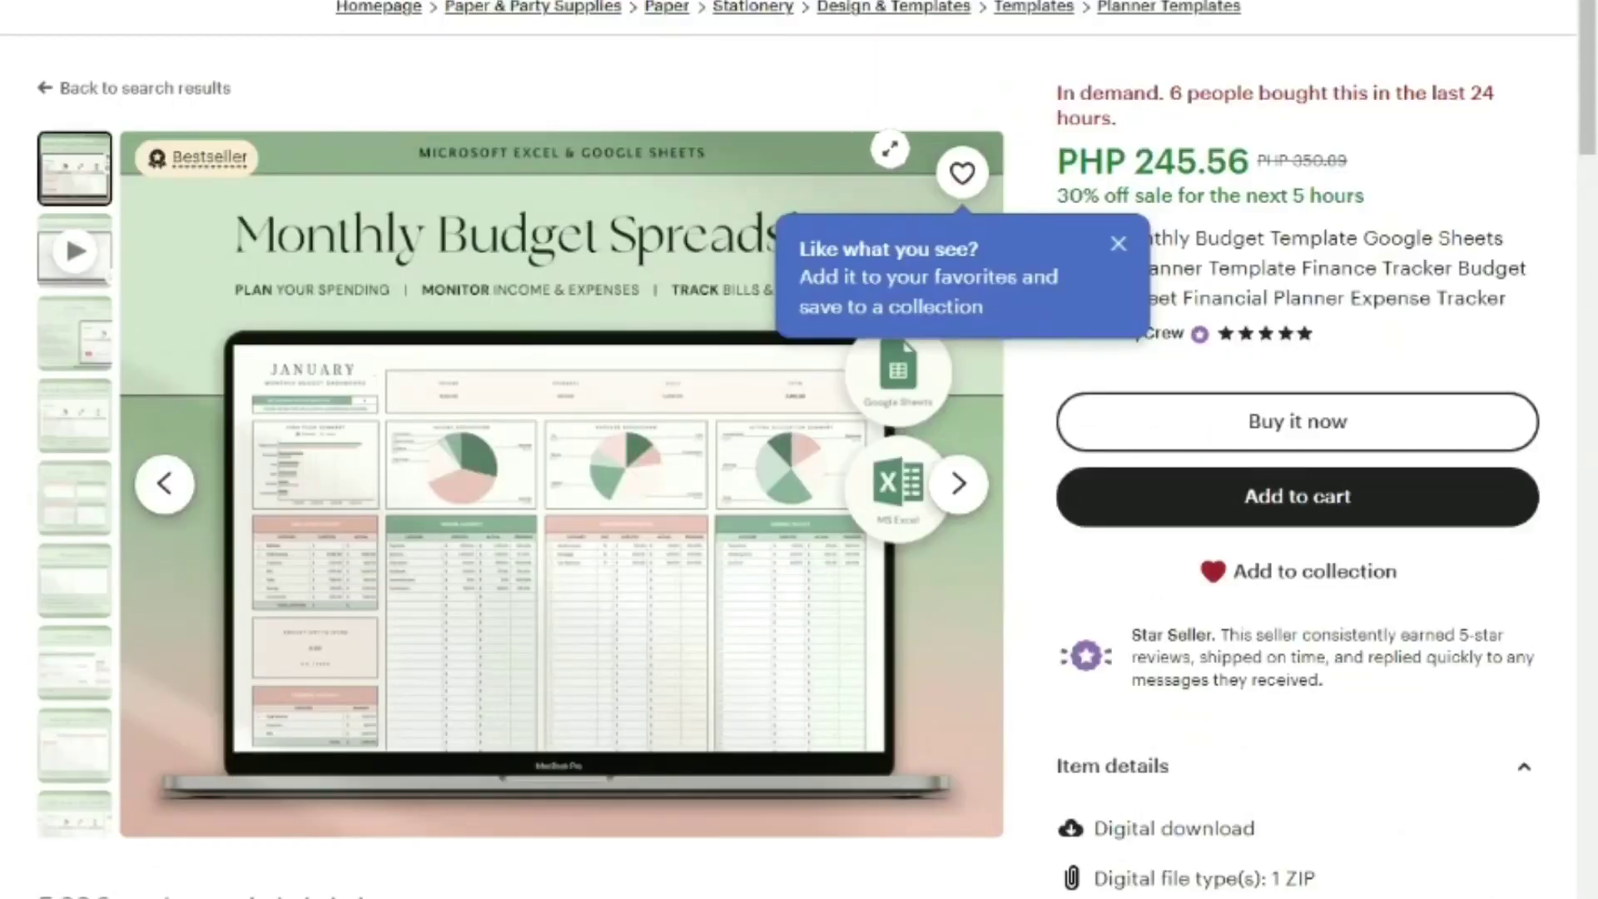
pyautogui.scroll(-20, 946, 190)
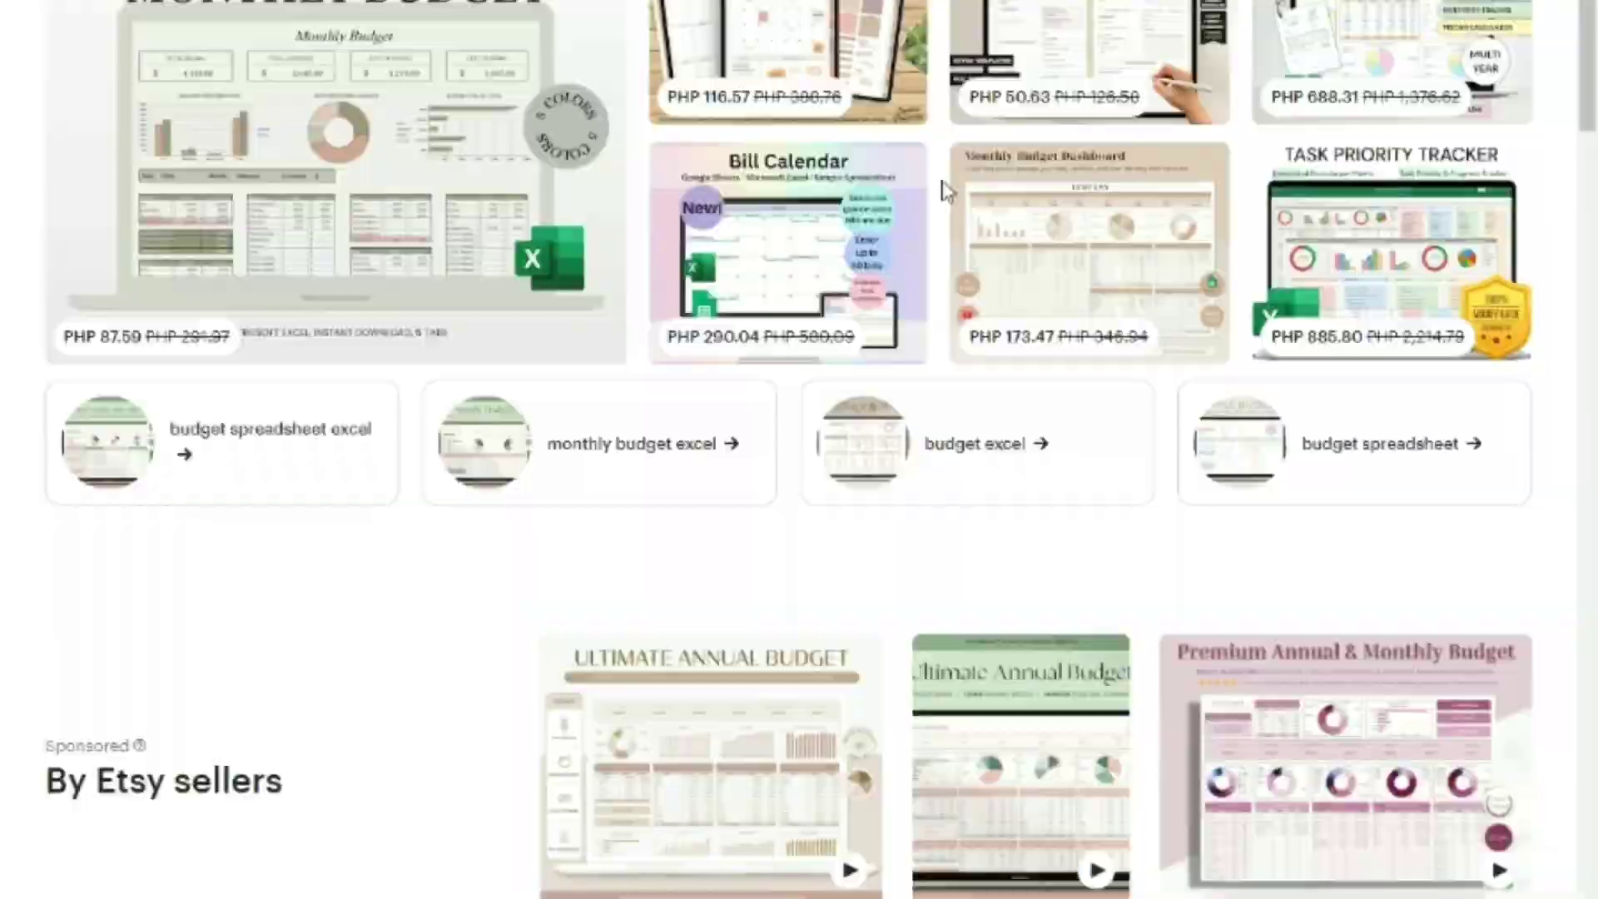
pyautogui.scroll(-5, 947, 190)
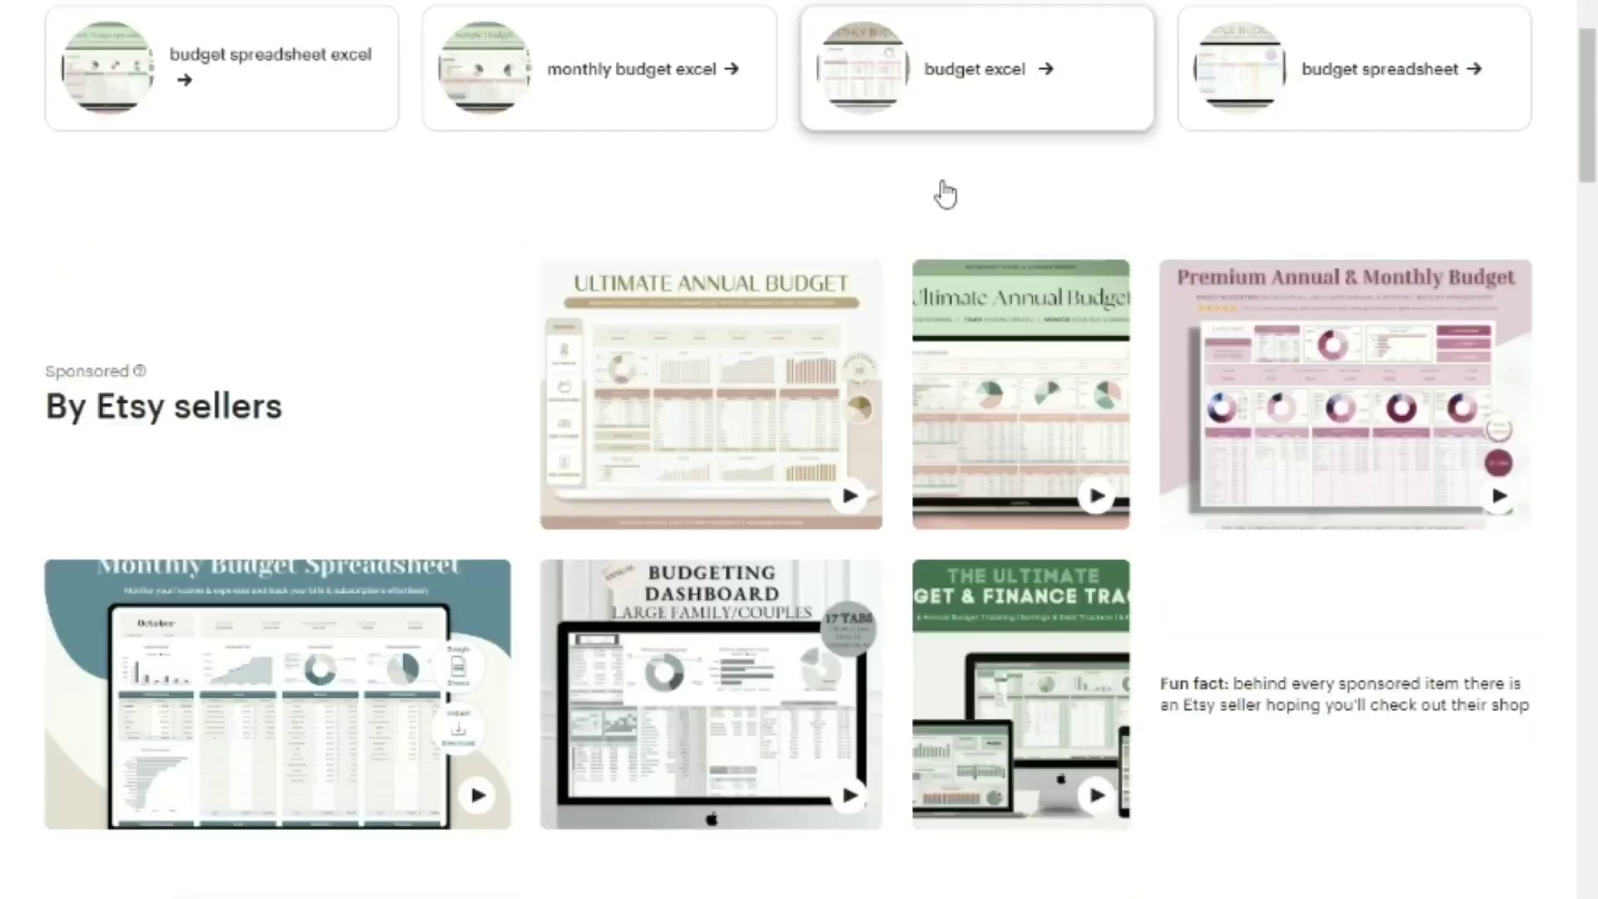
pyautogui.scroll(-2, 947, 194)
pyautogui.scroll(6, 1098, 167)
pyautogui.scroll(-3, 1279, 164)
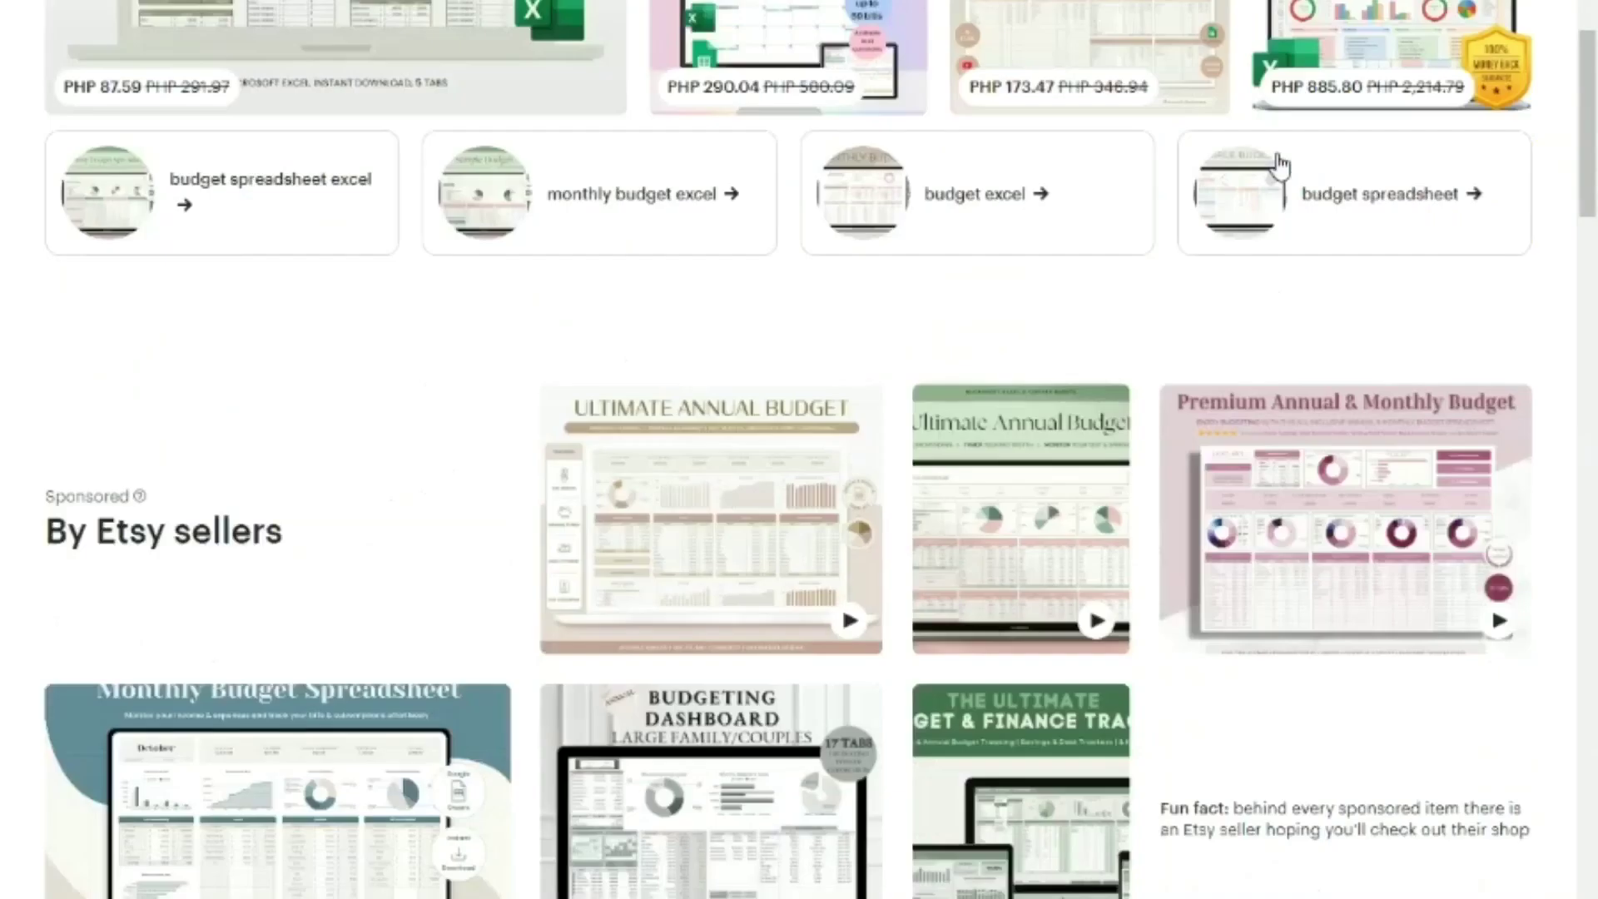
pyautogui.scroll(-20, 1279, 164)
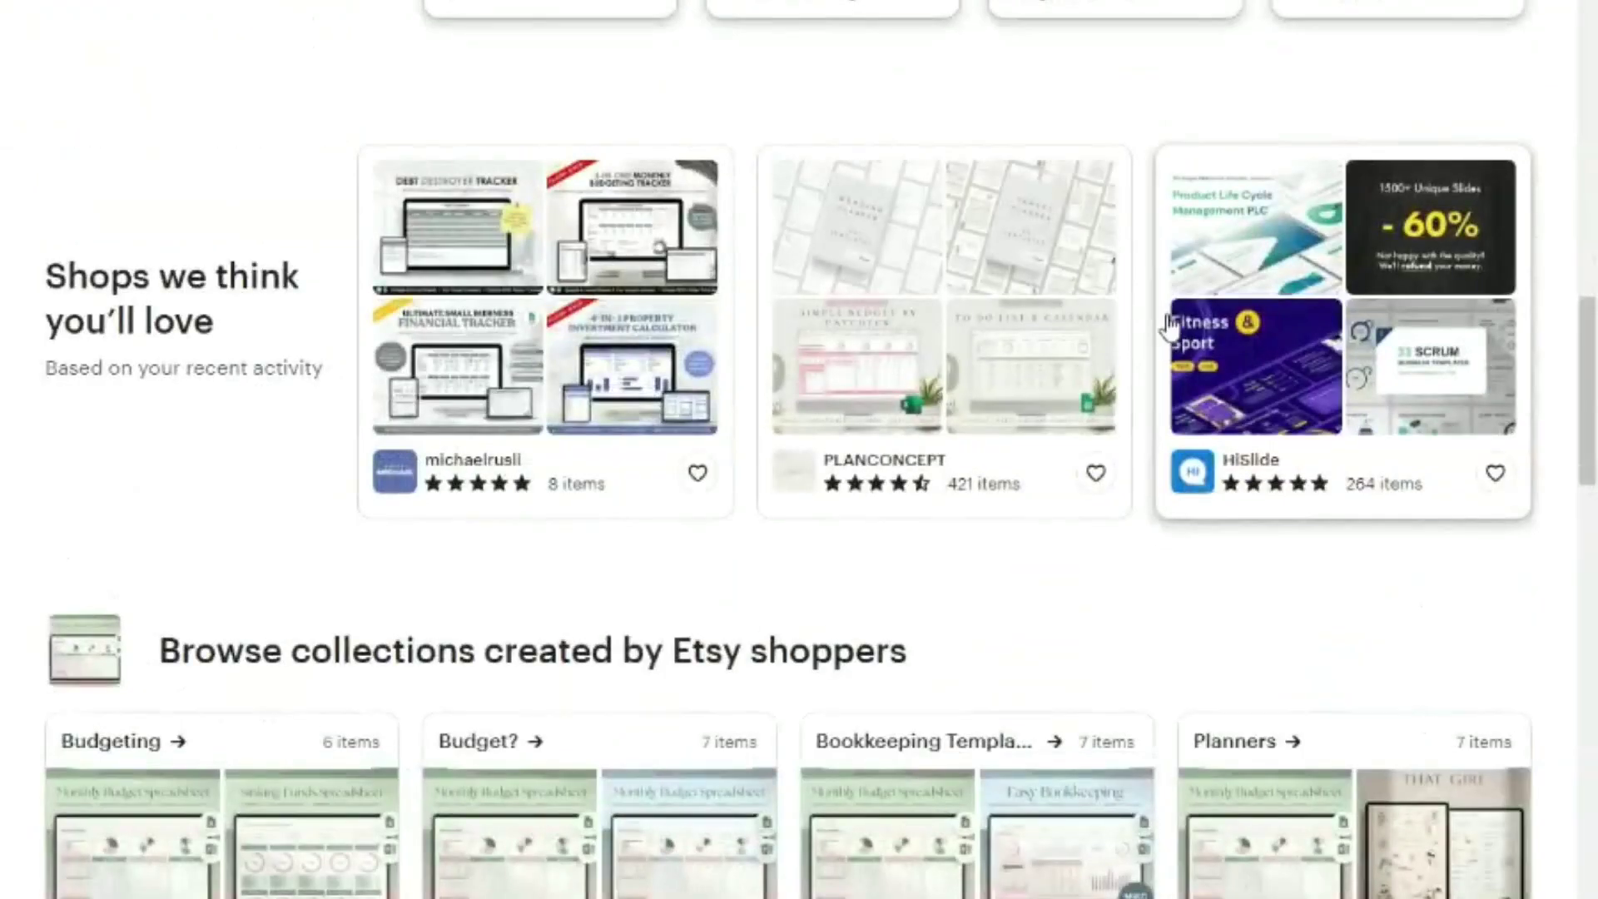
pyautogui.scroll(-7, 1168, 325)
pyautogui.scroll(-1, 1149, 346)
pyautogui.scroll(1, 1141, 353)
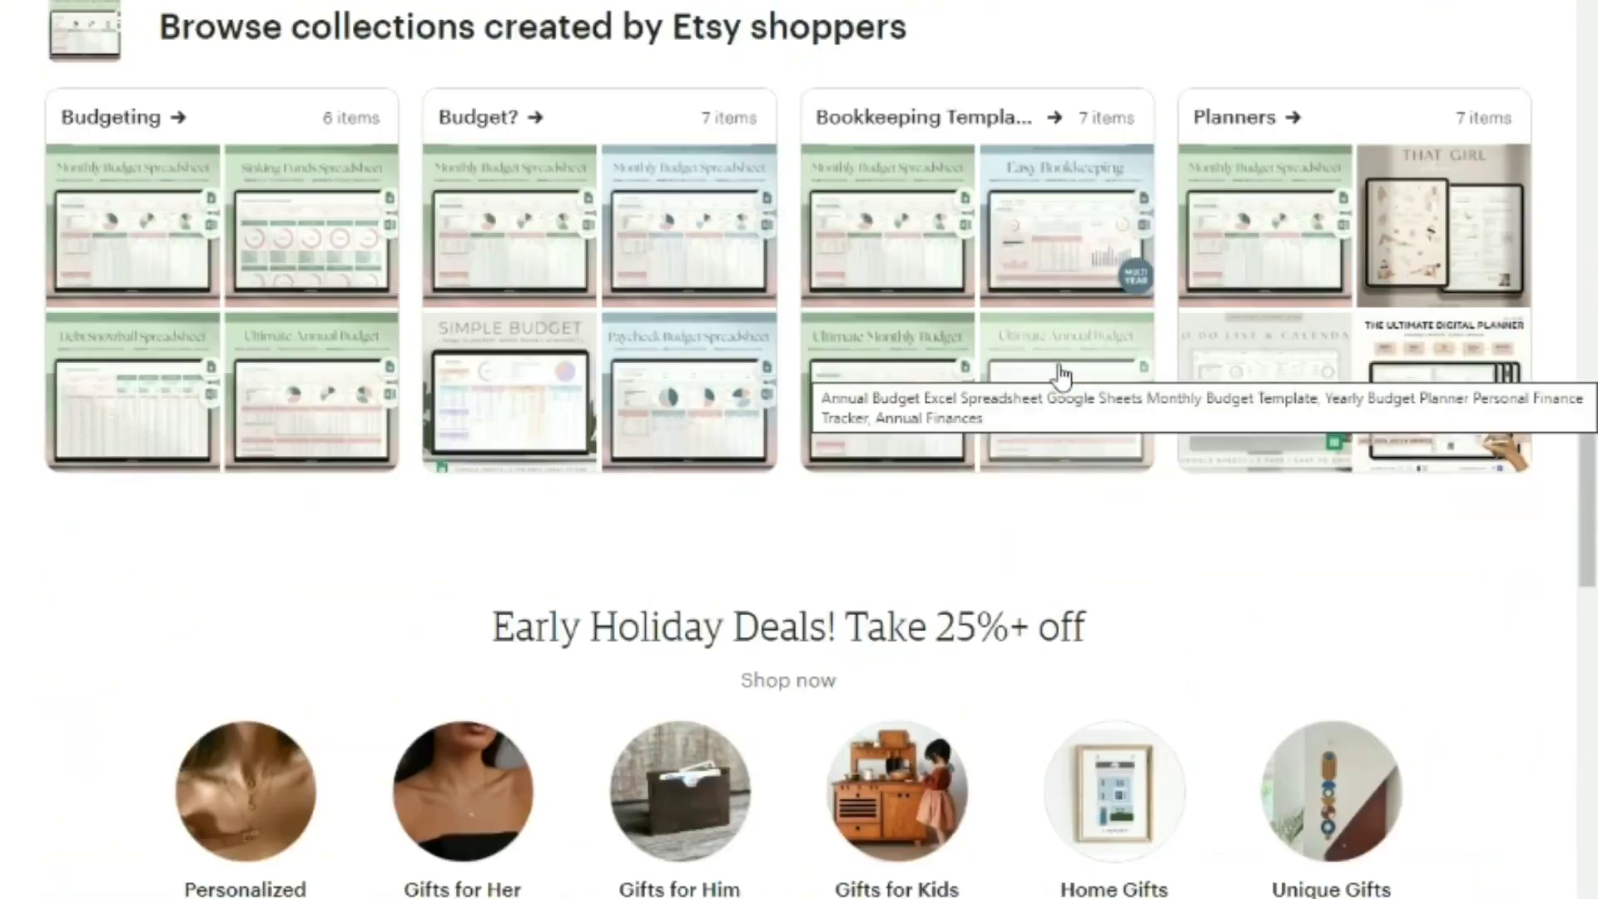
pyautogui.scroll(-12, 1061, 376)
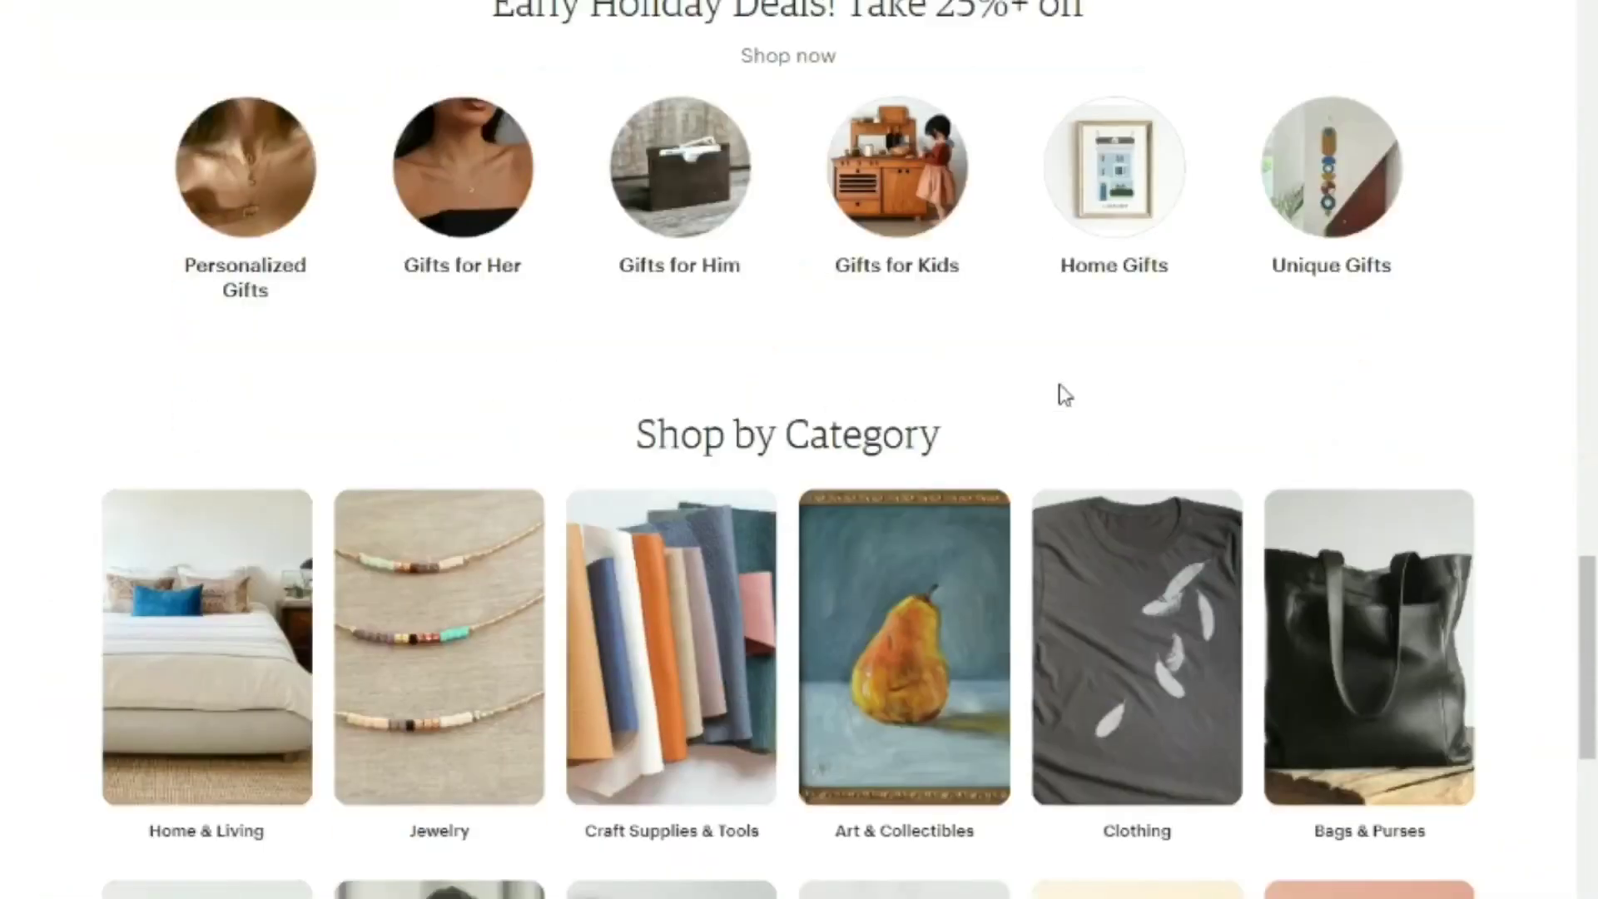
pyautogui.scroll(-13, 1061, 398)
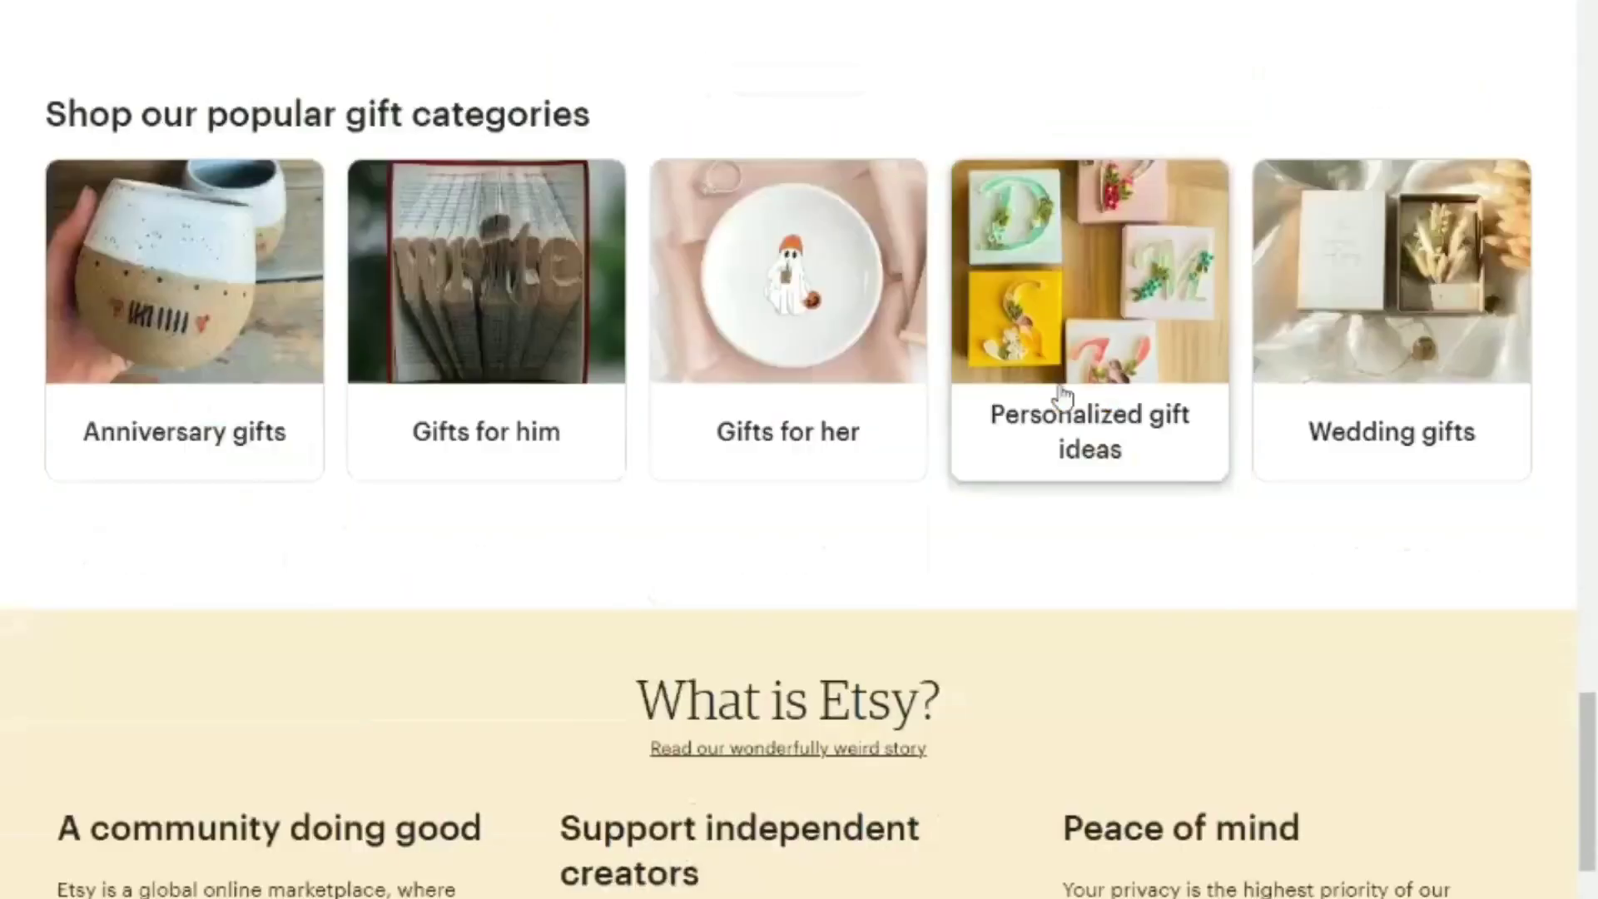
pyautogui.scroll(-3, 1063, 398)
pyautogui.scroll(-2, 1065, 396)
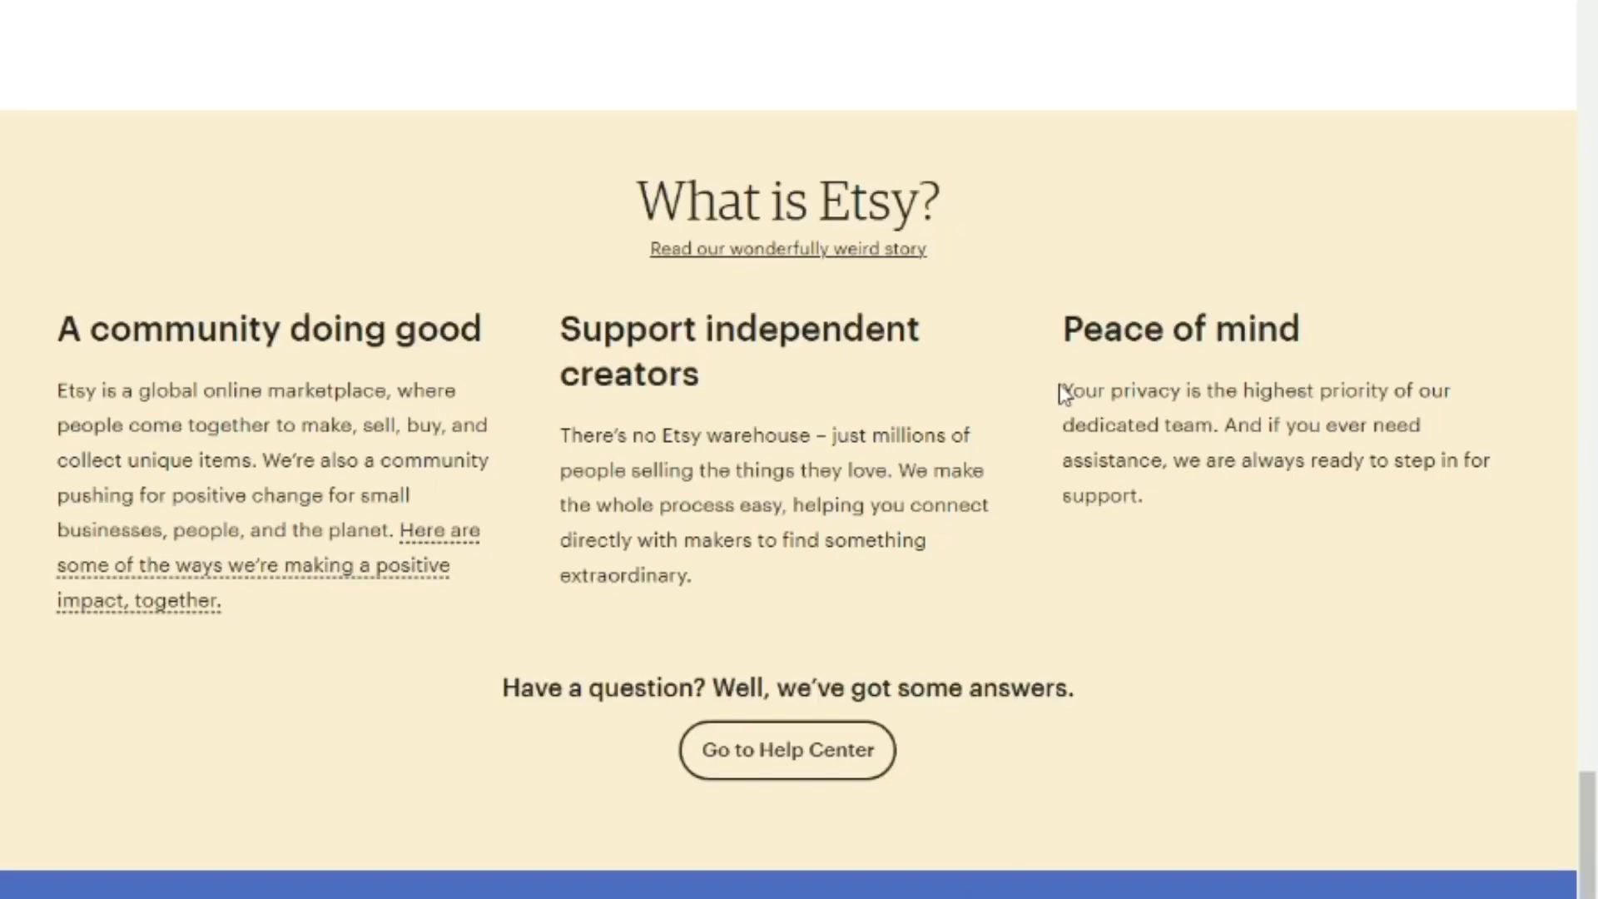
pyautogui.scroll(-2, 1065, 396)
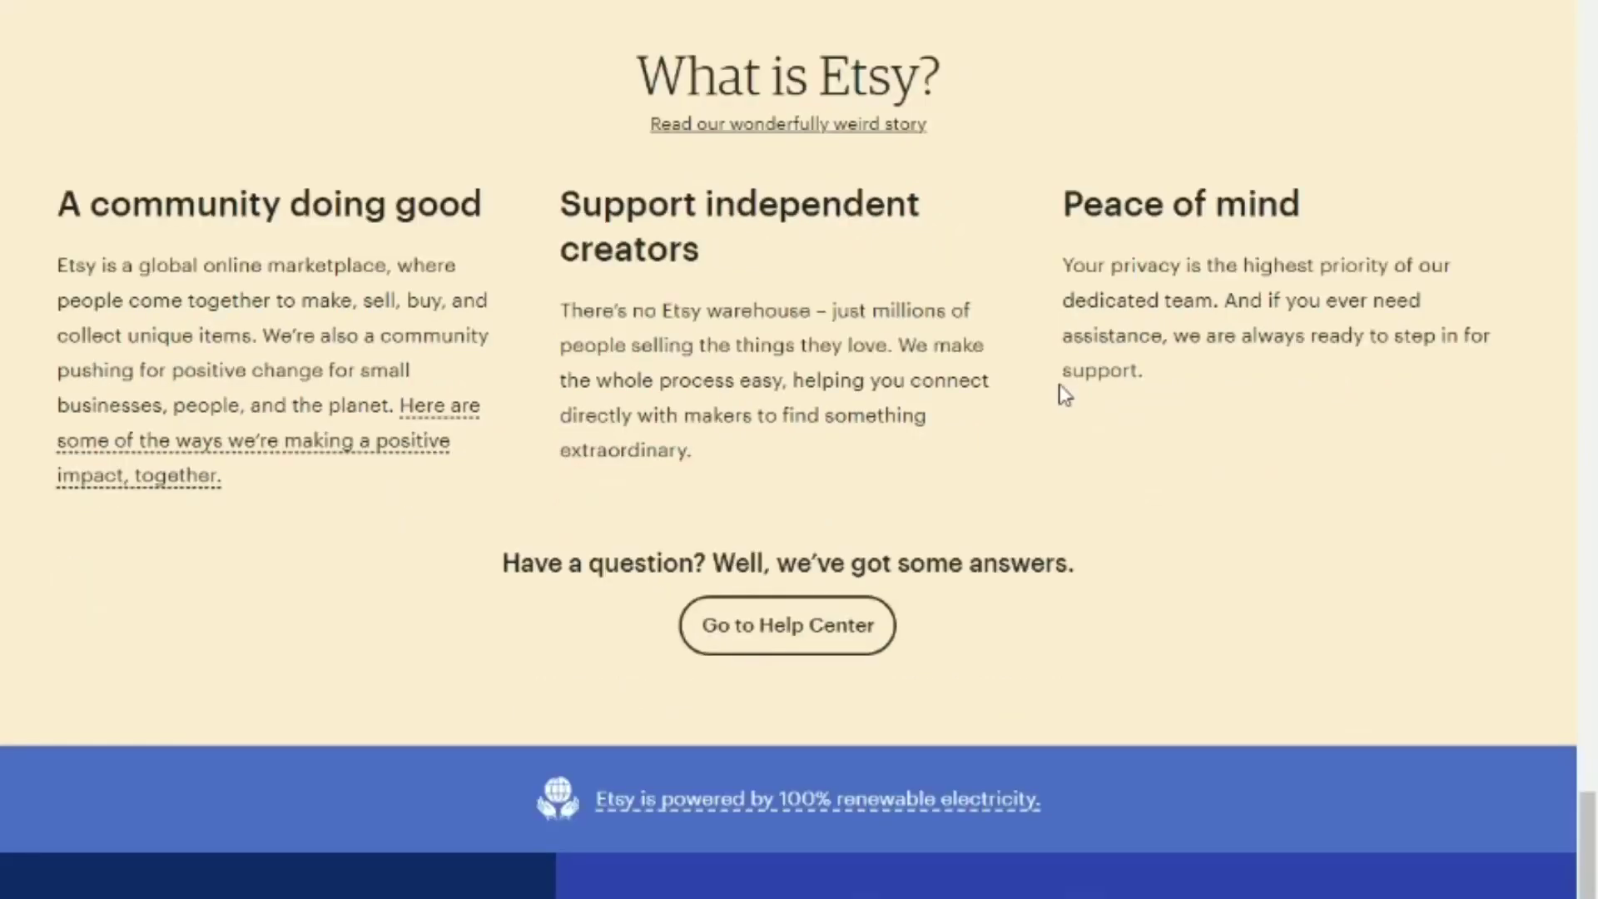
pyautogui.scroll(4, 1068, 396)
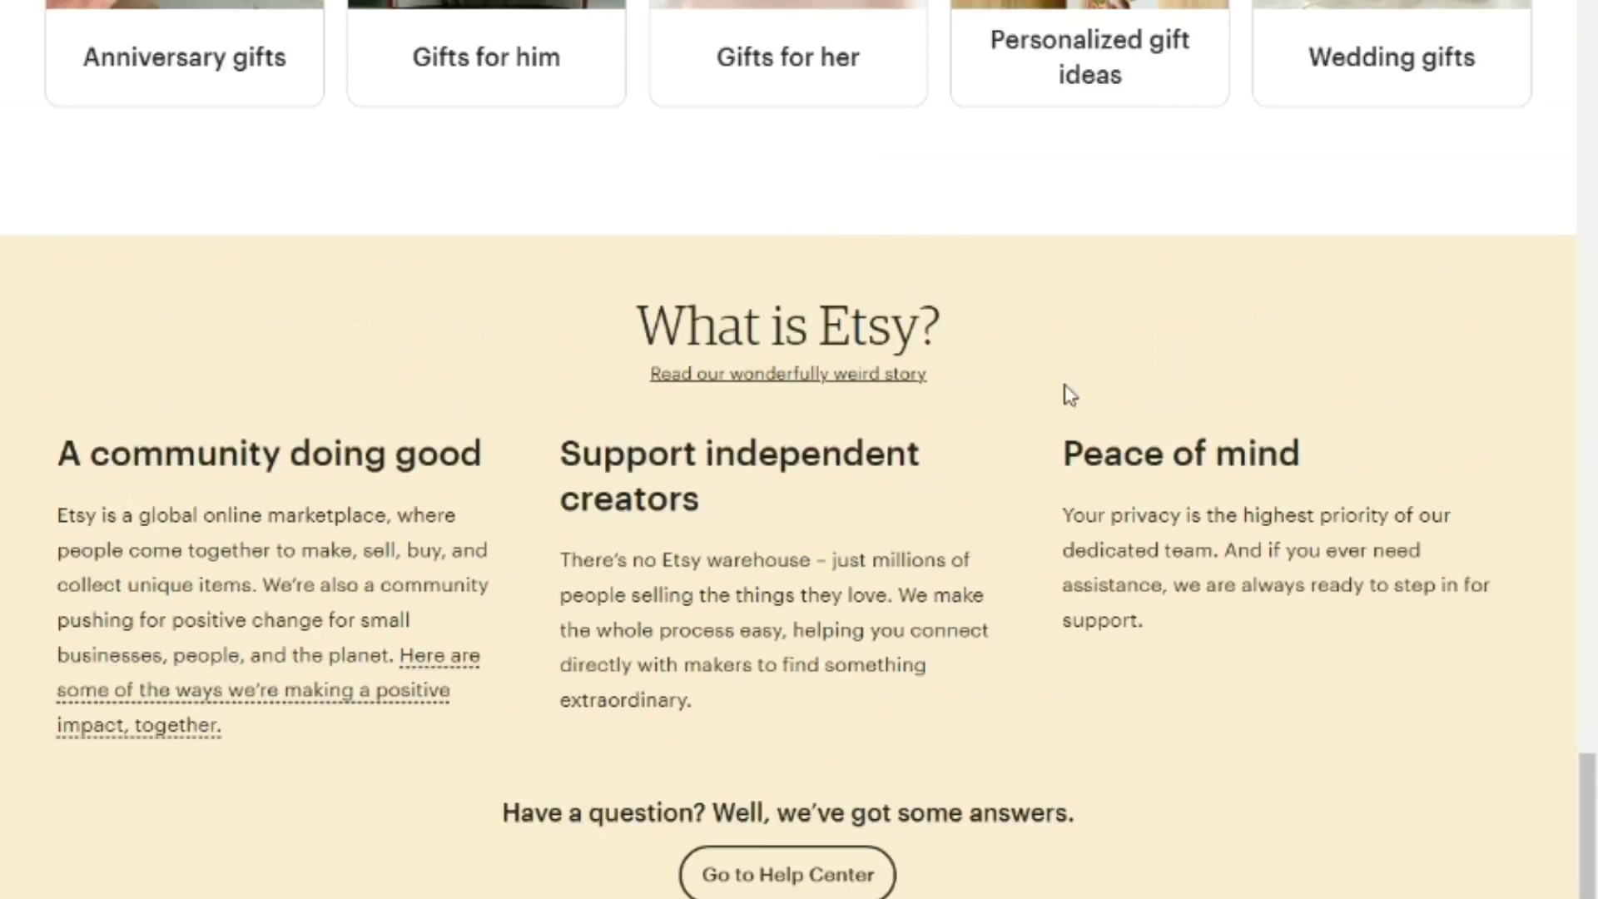
pyautogui.scroll(4, 1070, 395)
pyautogui.scroll(2, 1072, 395)
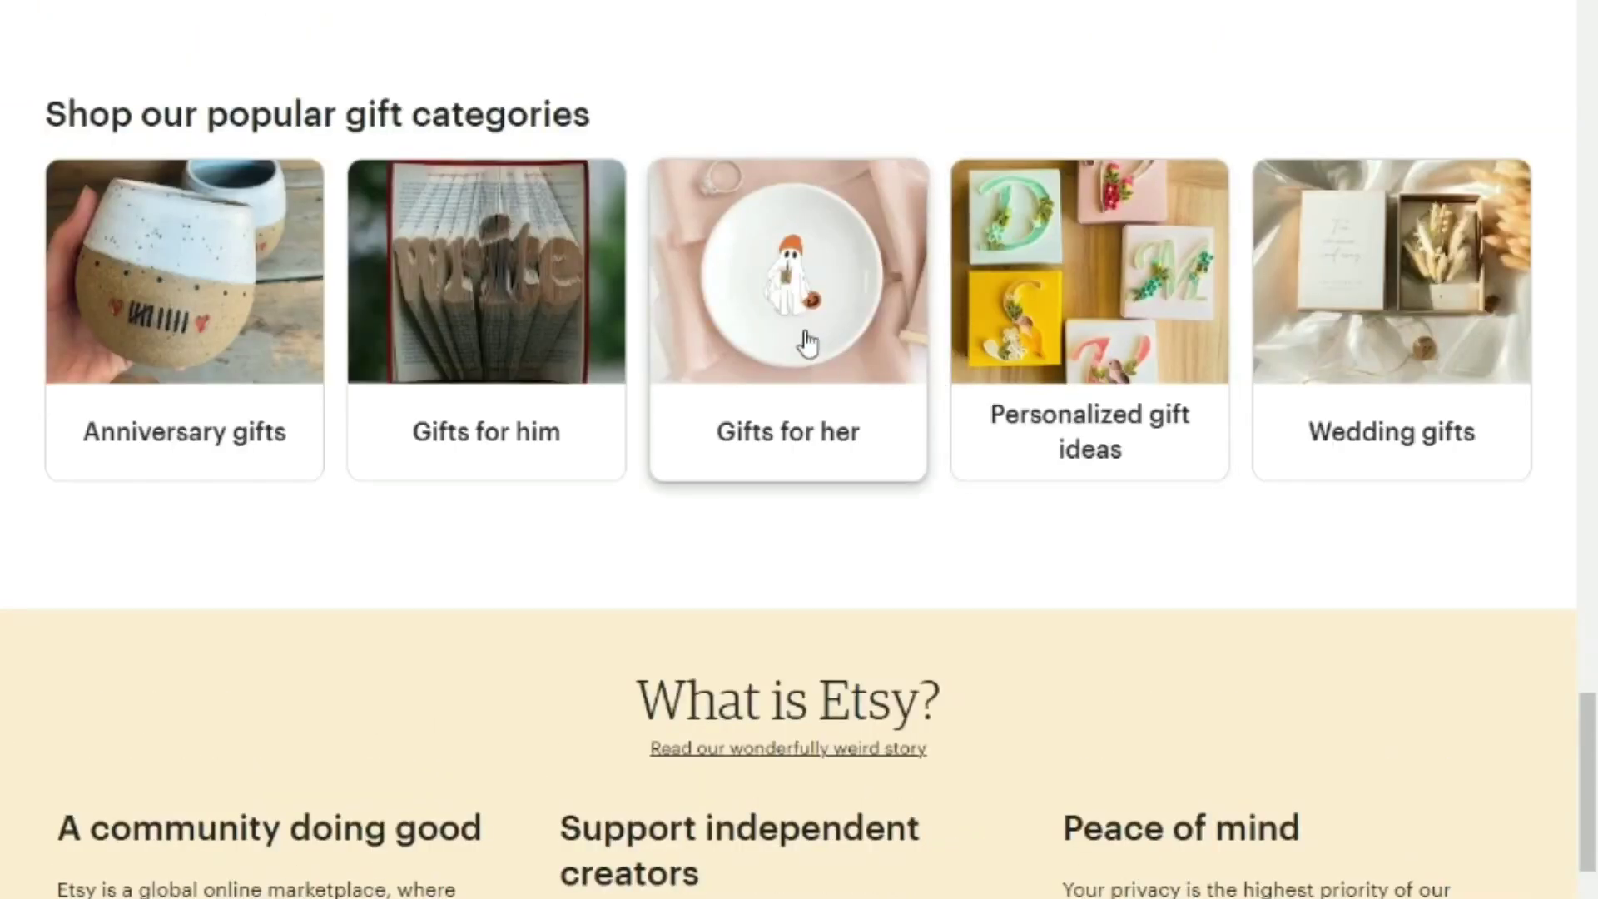
pyautogui.scroll(8, 807, 342)
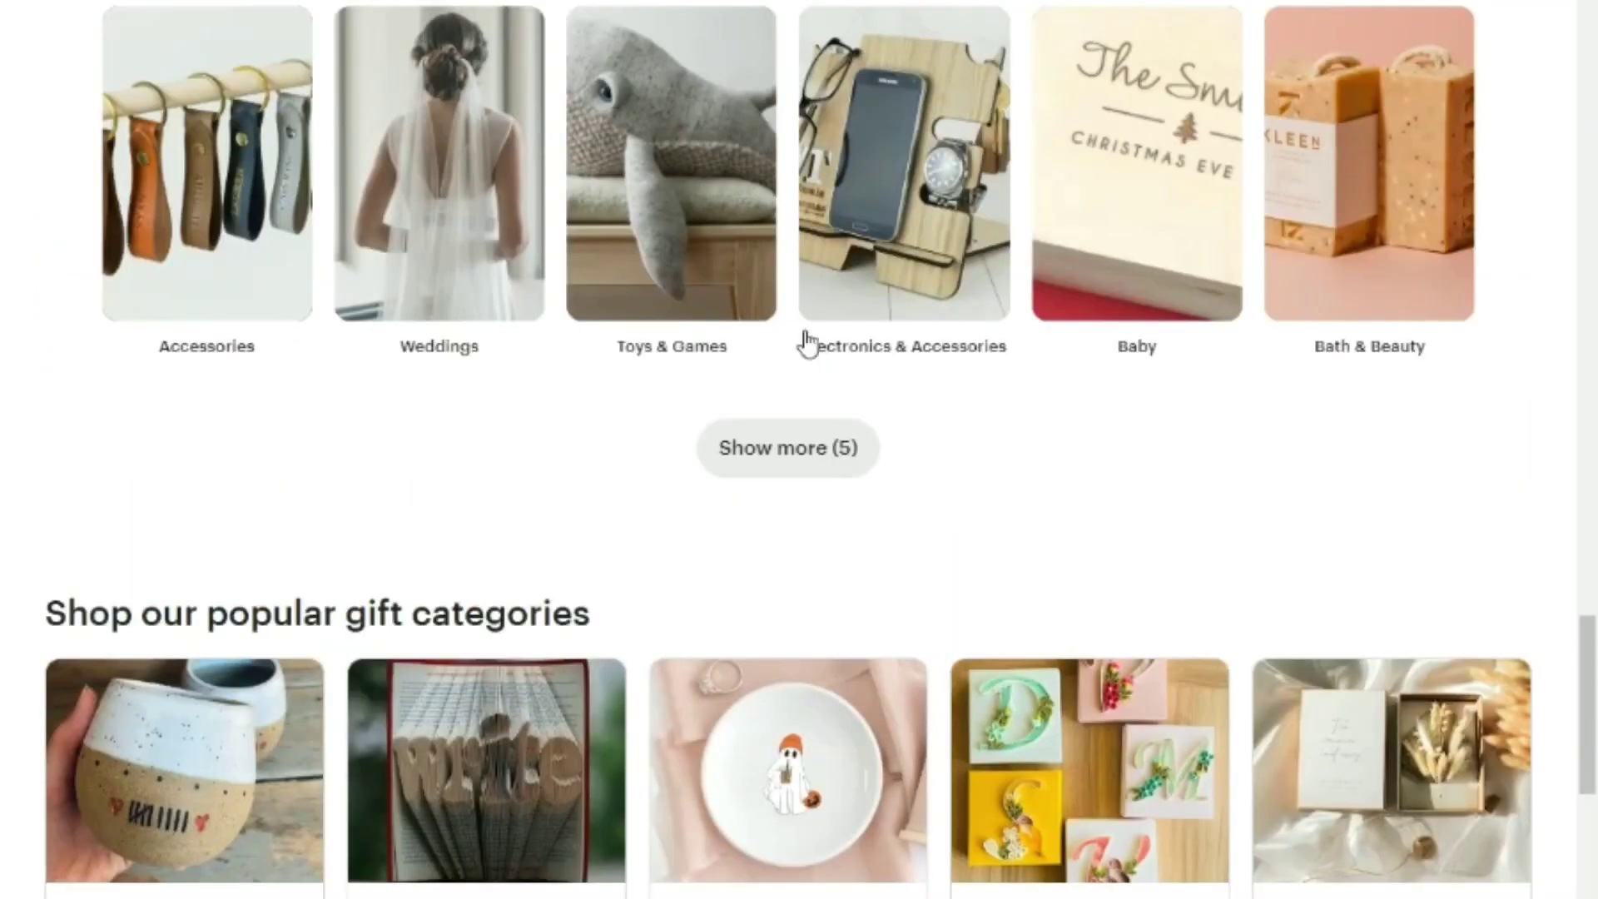
pyautogui.scroll(4, 807, 341)
pyautogui.scroll(8, 806, 342)
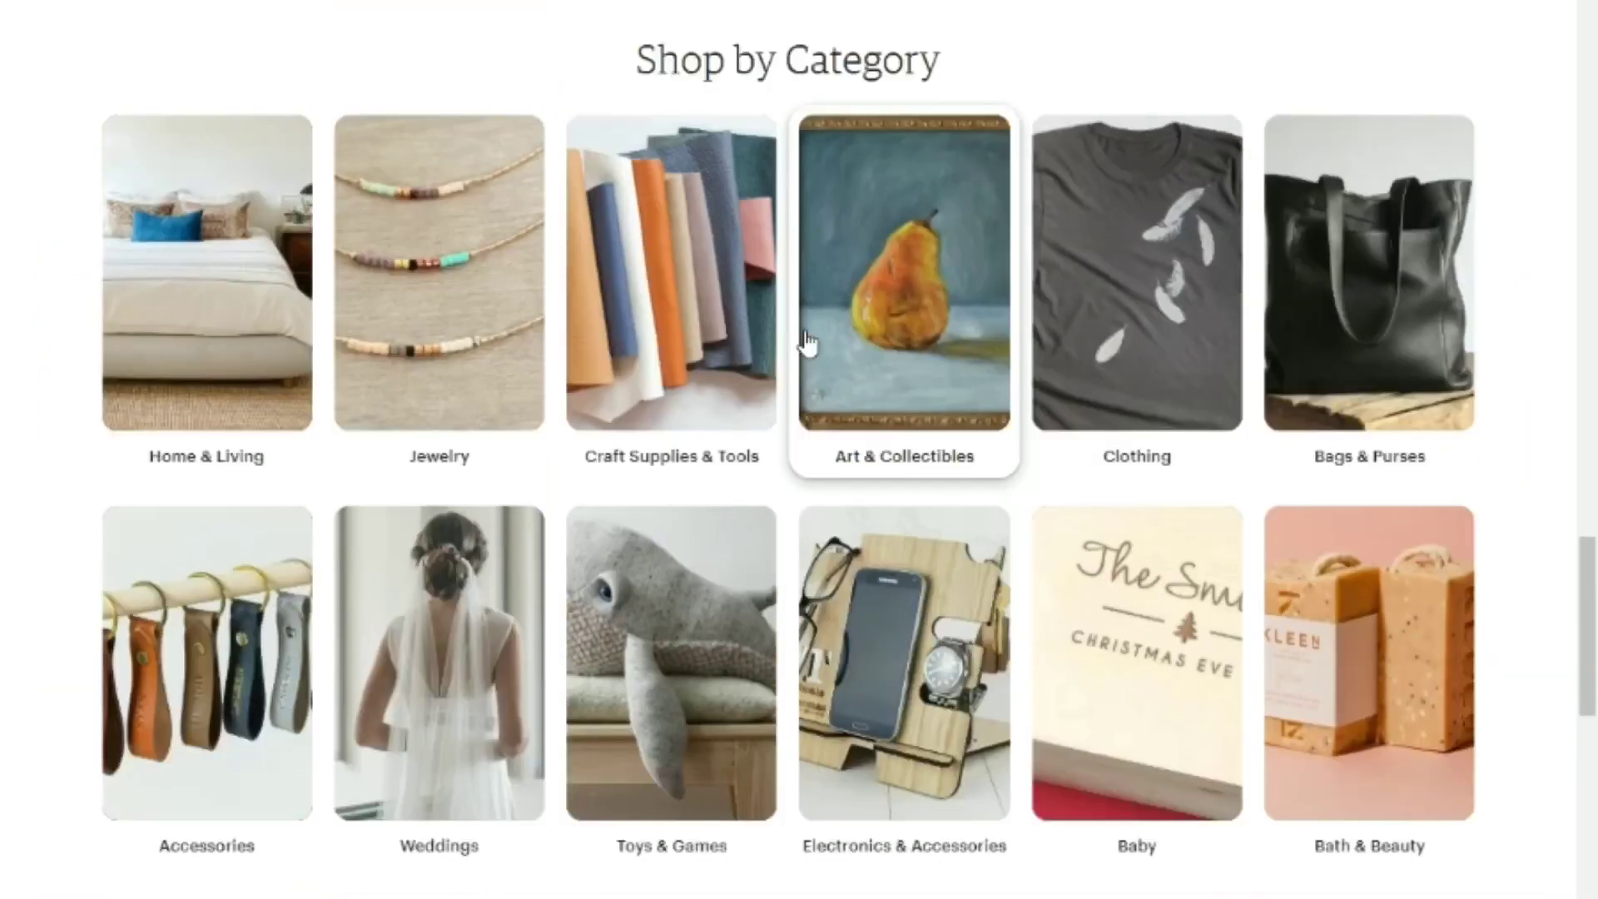
pyautogui.scroll(2, 807, 338)
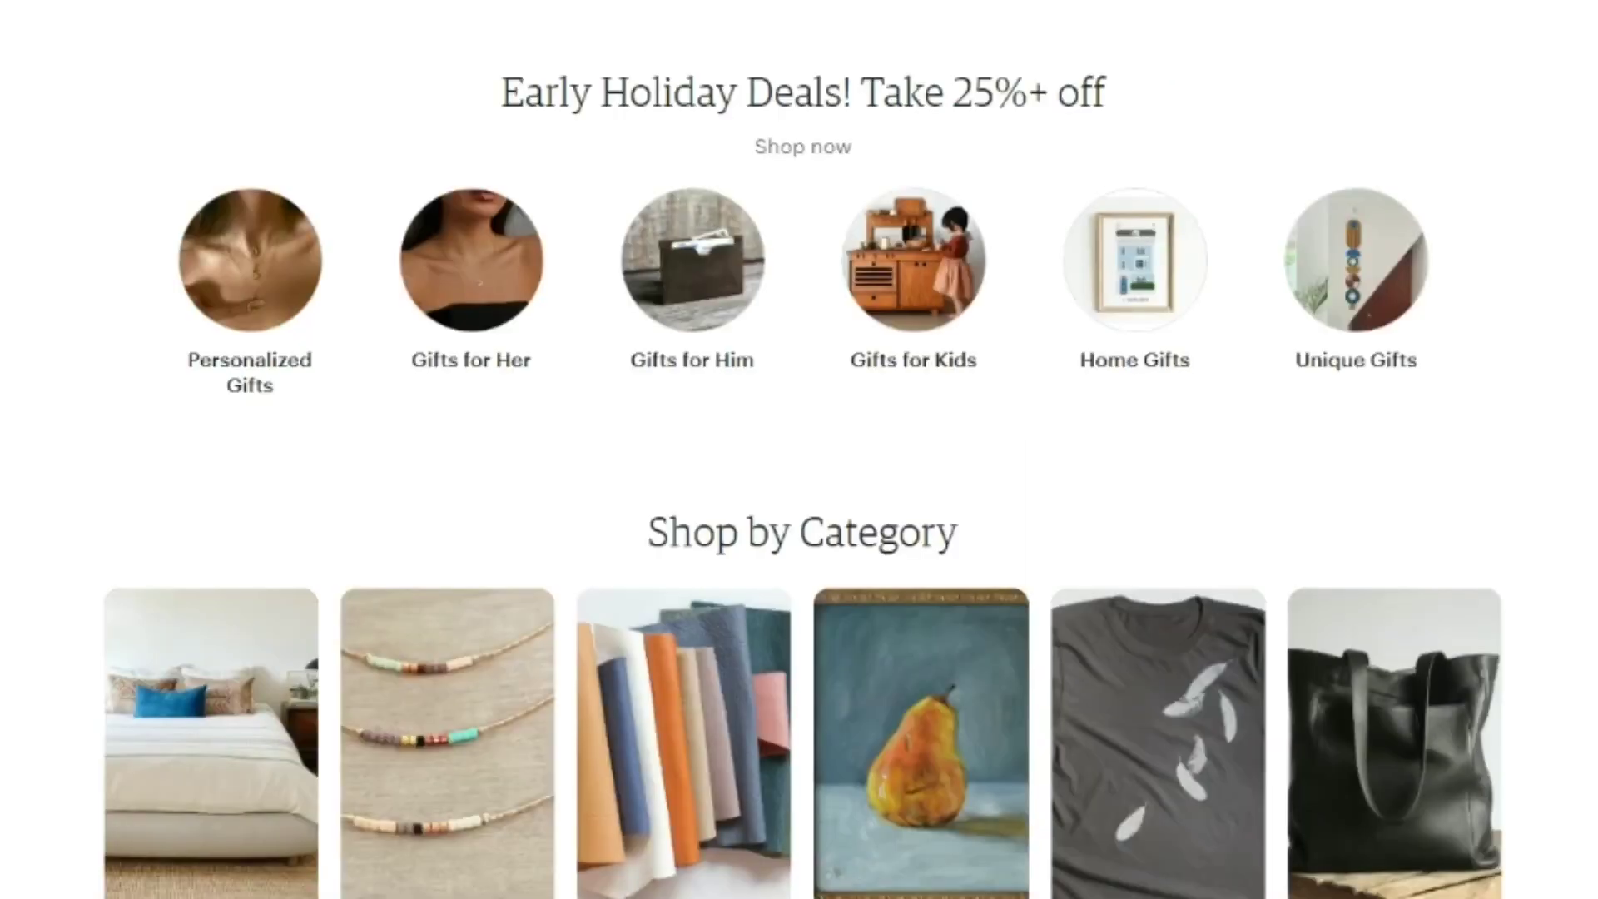
# Step: Run the Etsy search for 'habbit tracker' and scroll through the resulting listings
pyautogui.scroll(3, 1250, 550)
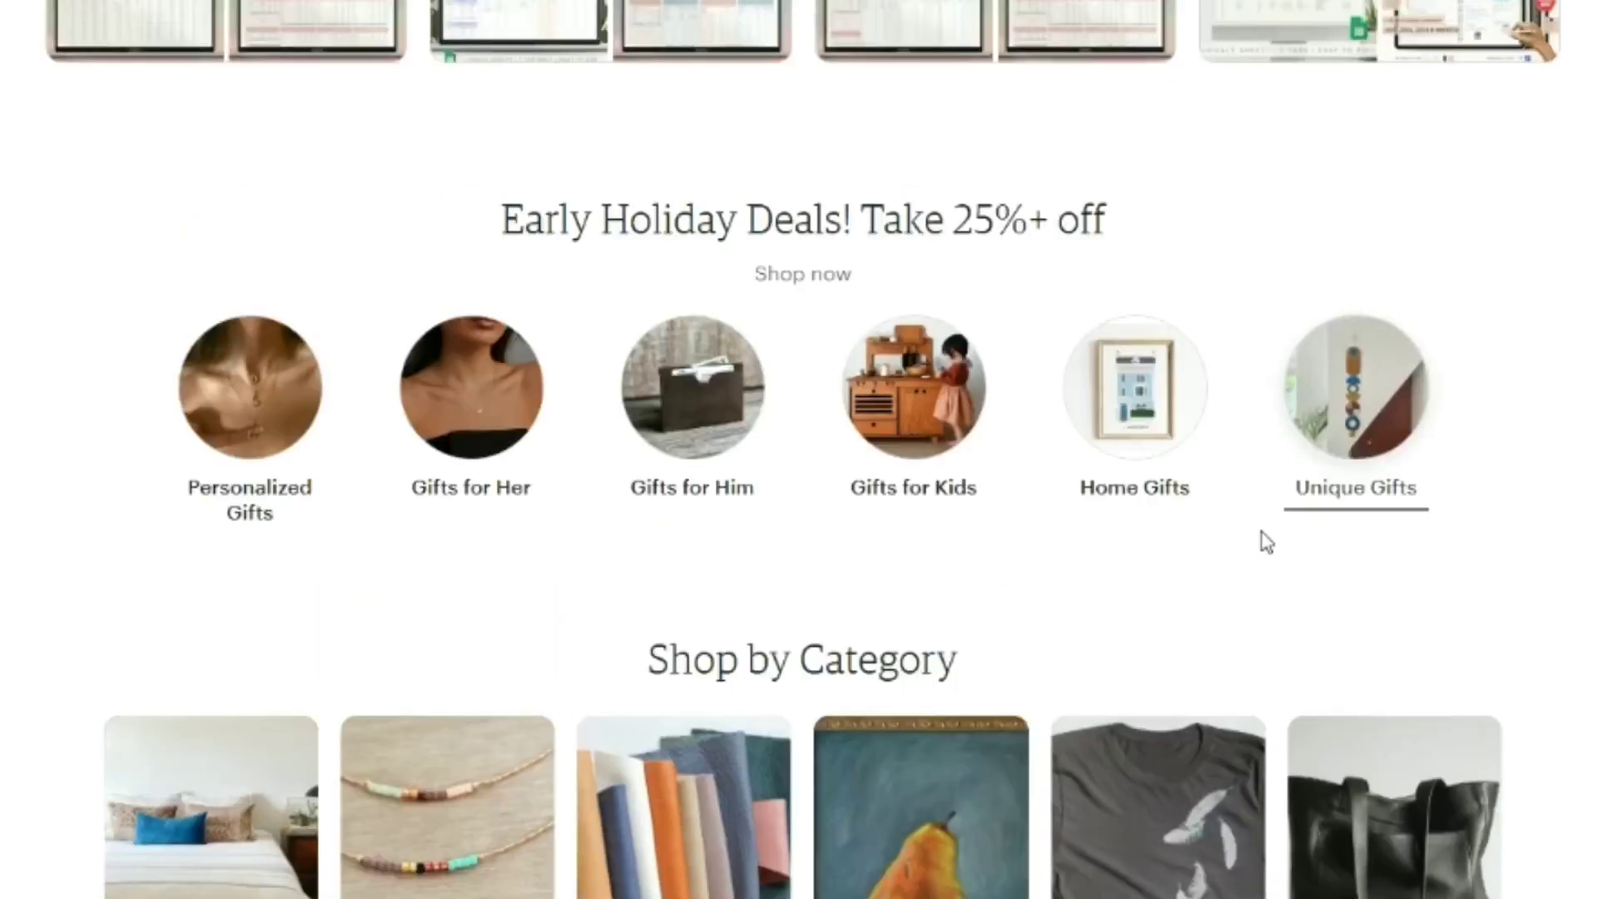
pyautogui.scroll(3, 1267, 542)
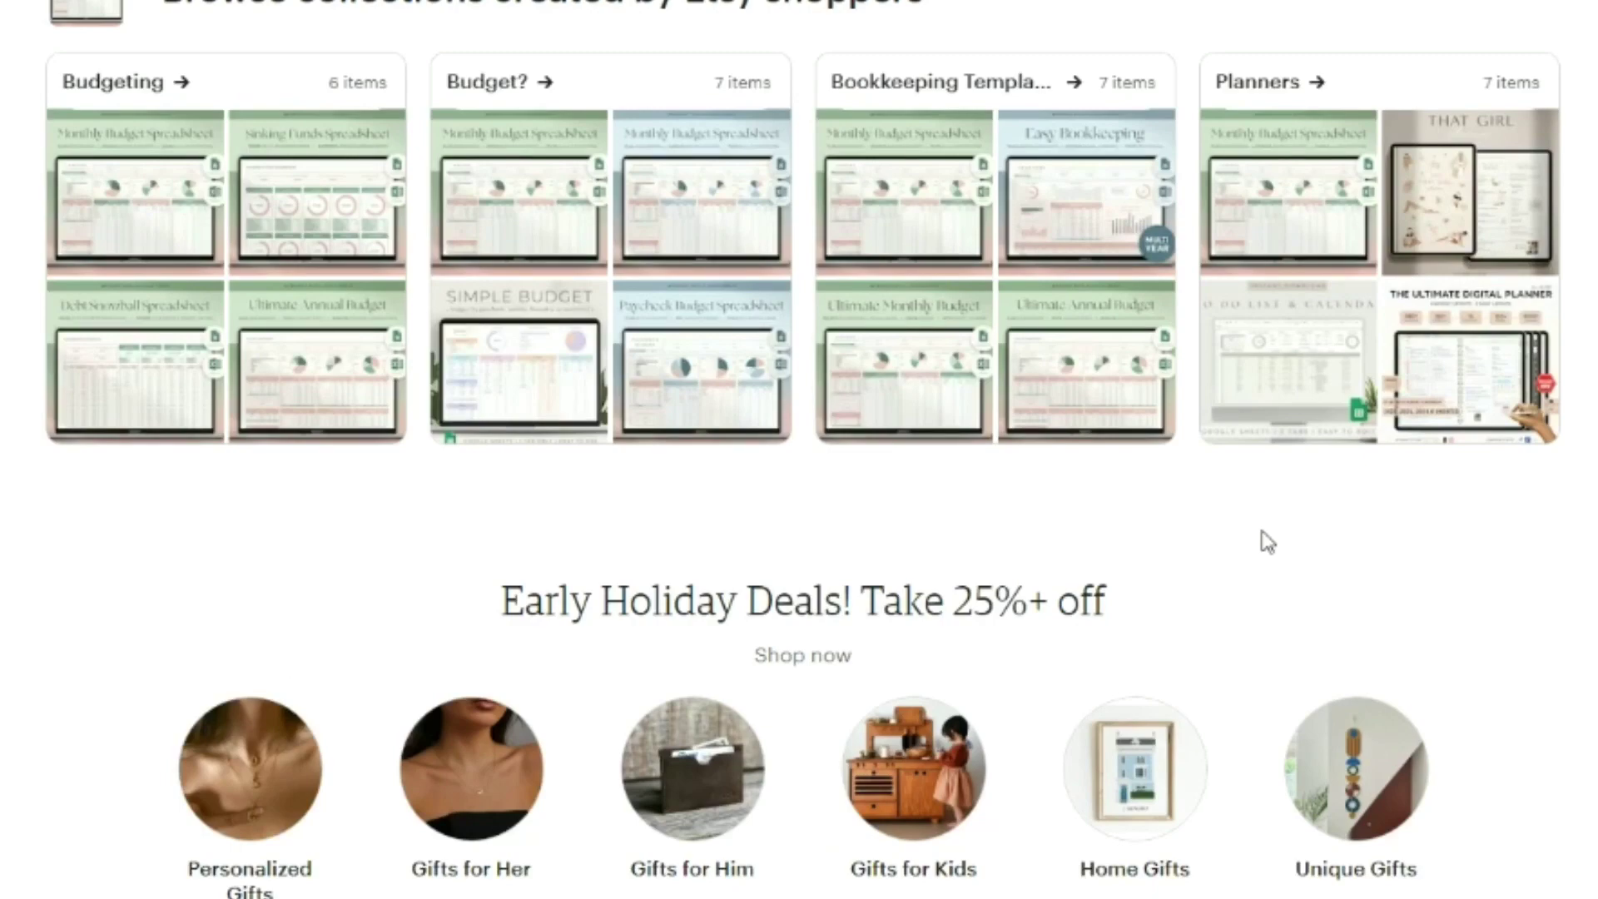
pyautogui.scroll(2, 1267, 542)
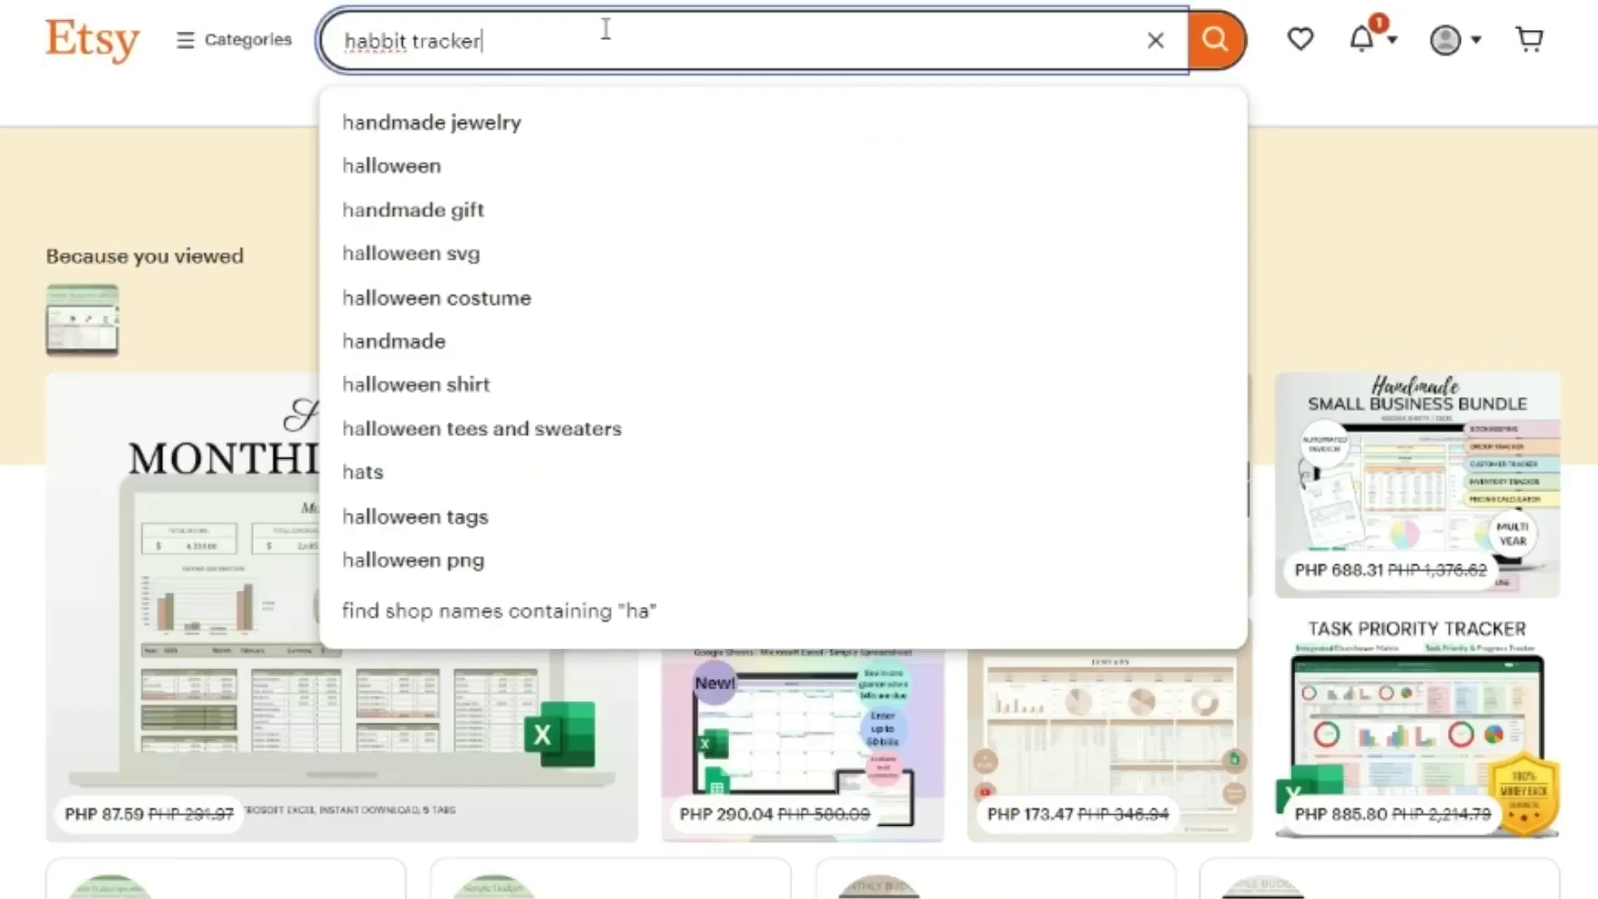
pyautogui.press('Return')
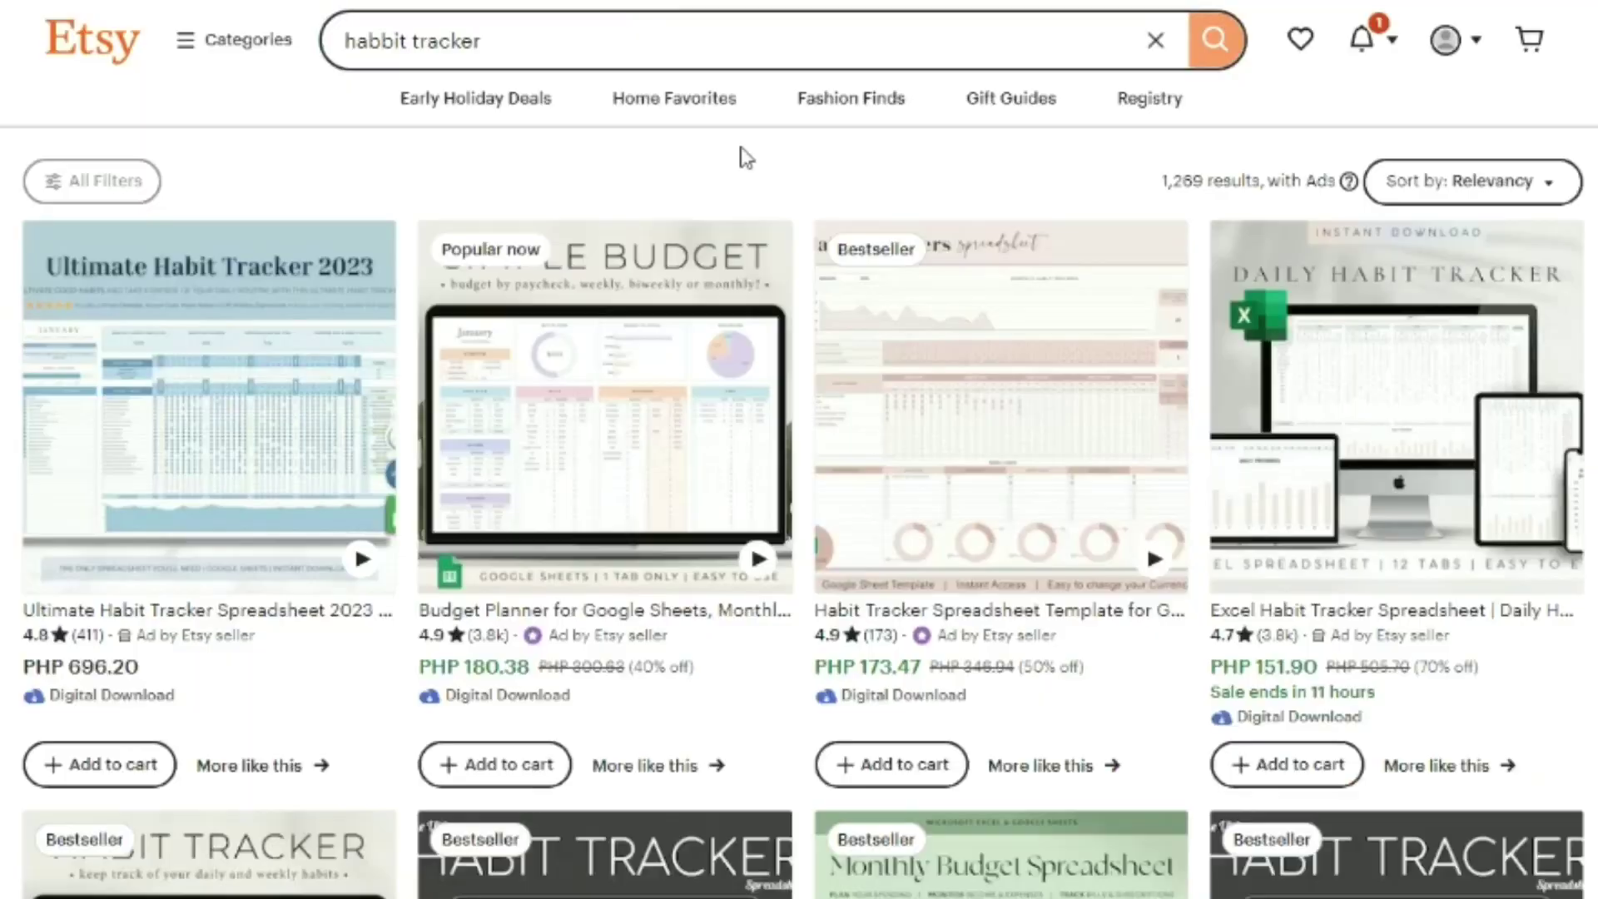
pyautogui.scroll(-2, 892, 267)
pyautogui.scroll(-3, 927, 261)
pyautogui.scroll(-4, 935, 262)
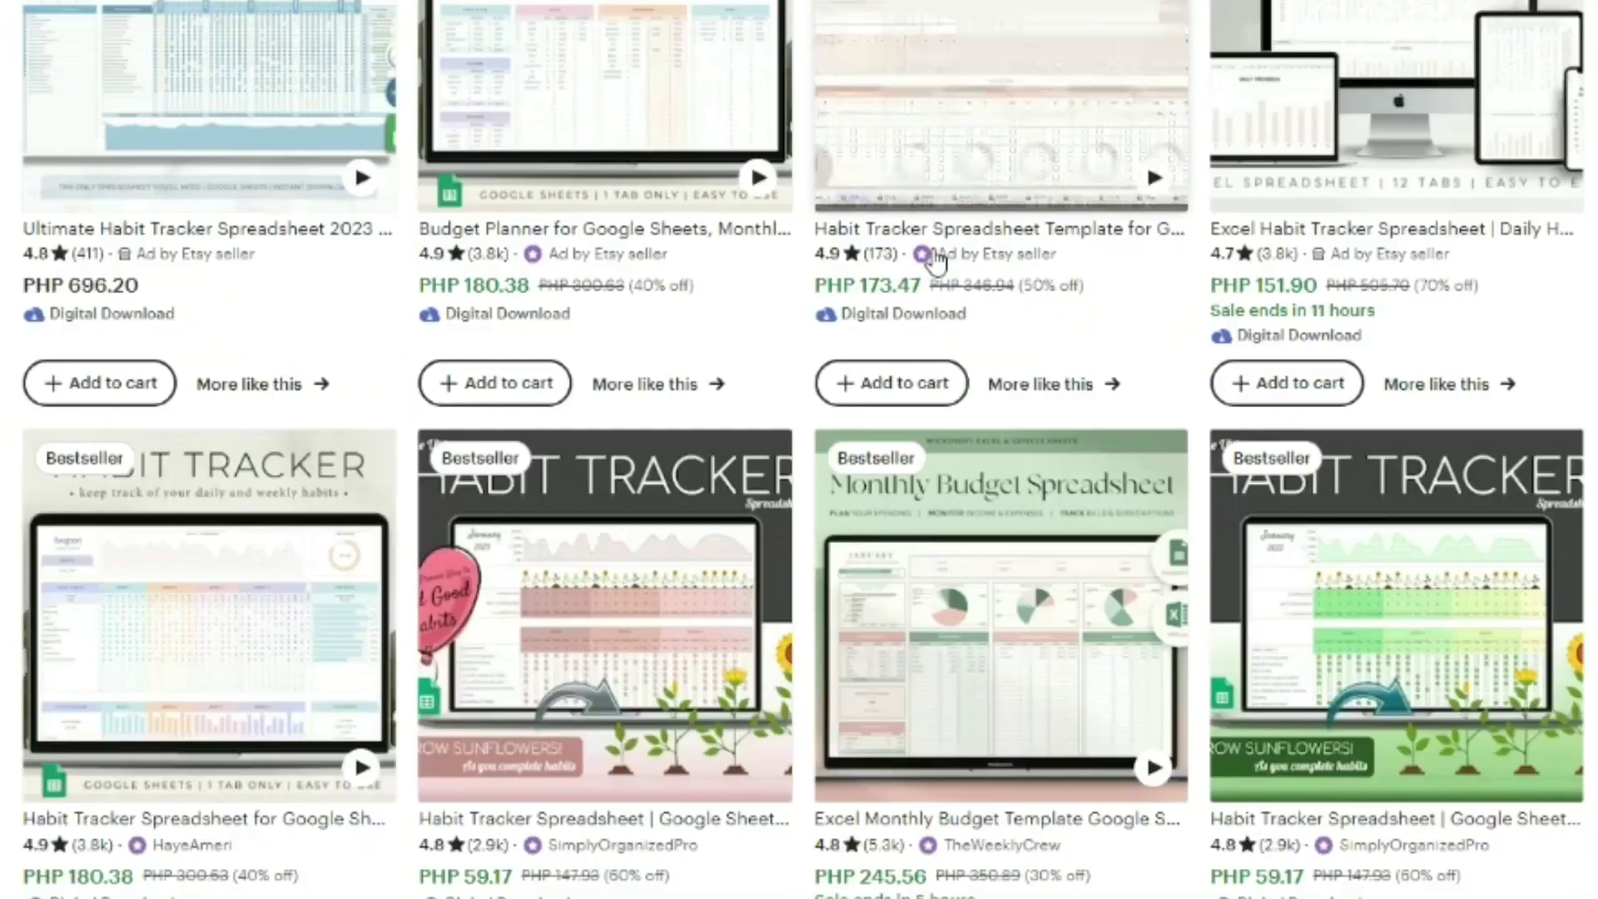
pyautogui.scroll(-2, 935, 261)
pyautogui.scroll(-3, 936, 262)
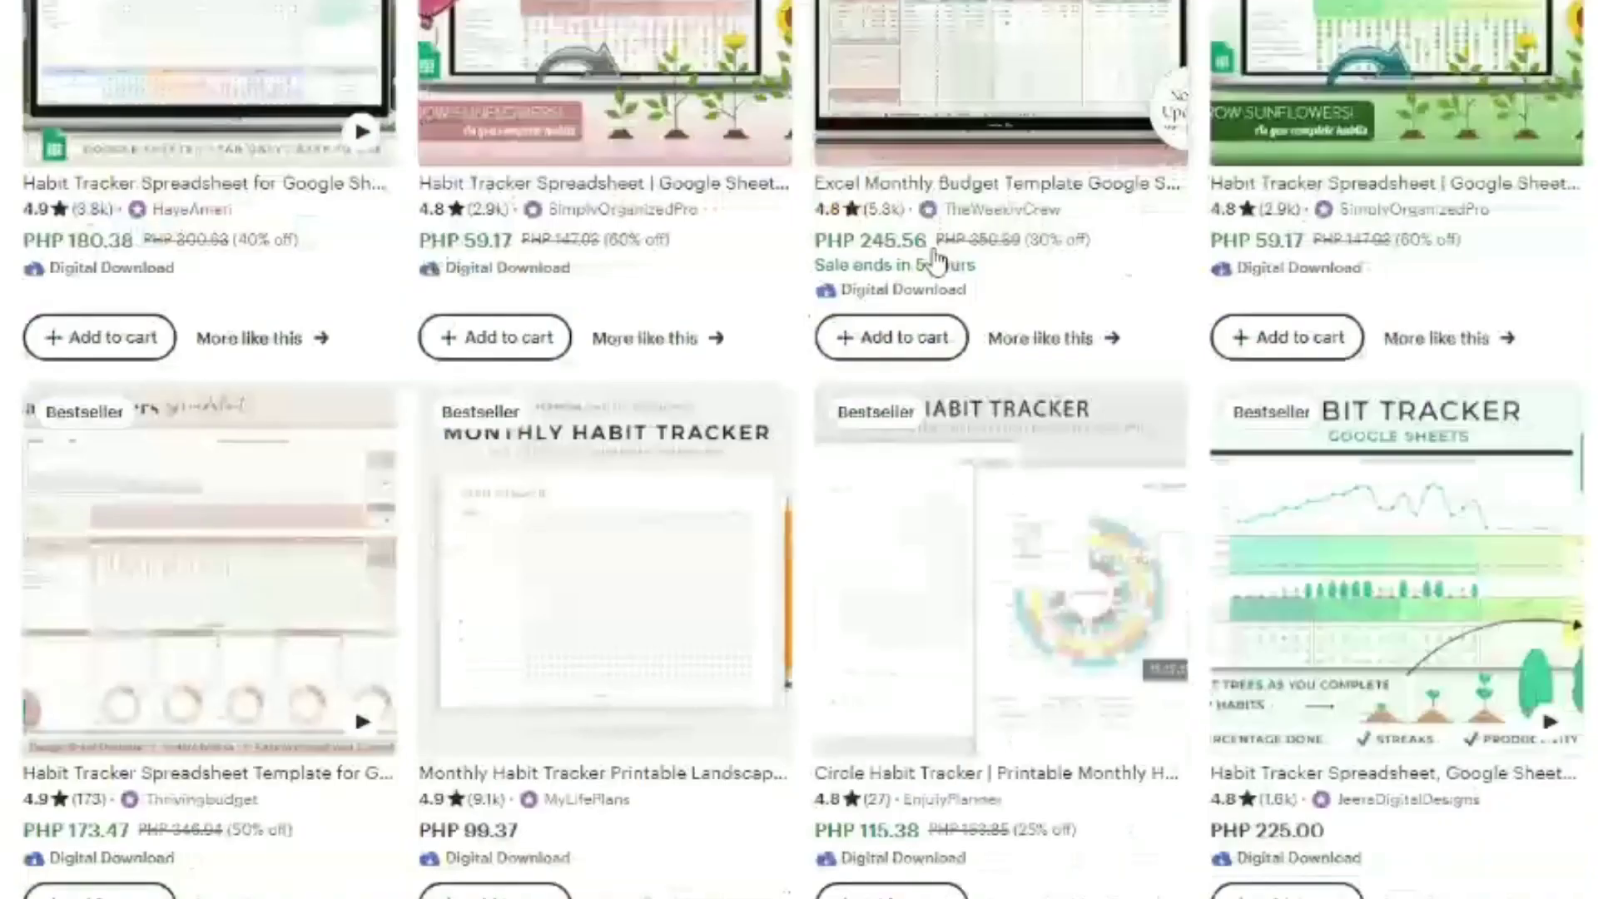
pyautogui.scroll(-5, 933, 260)
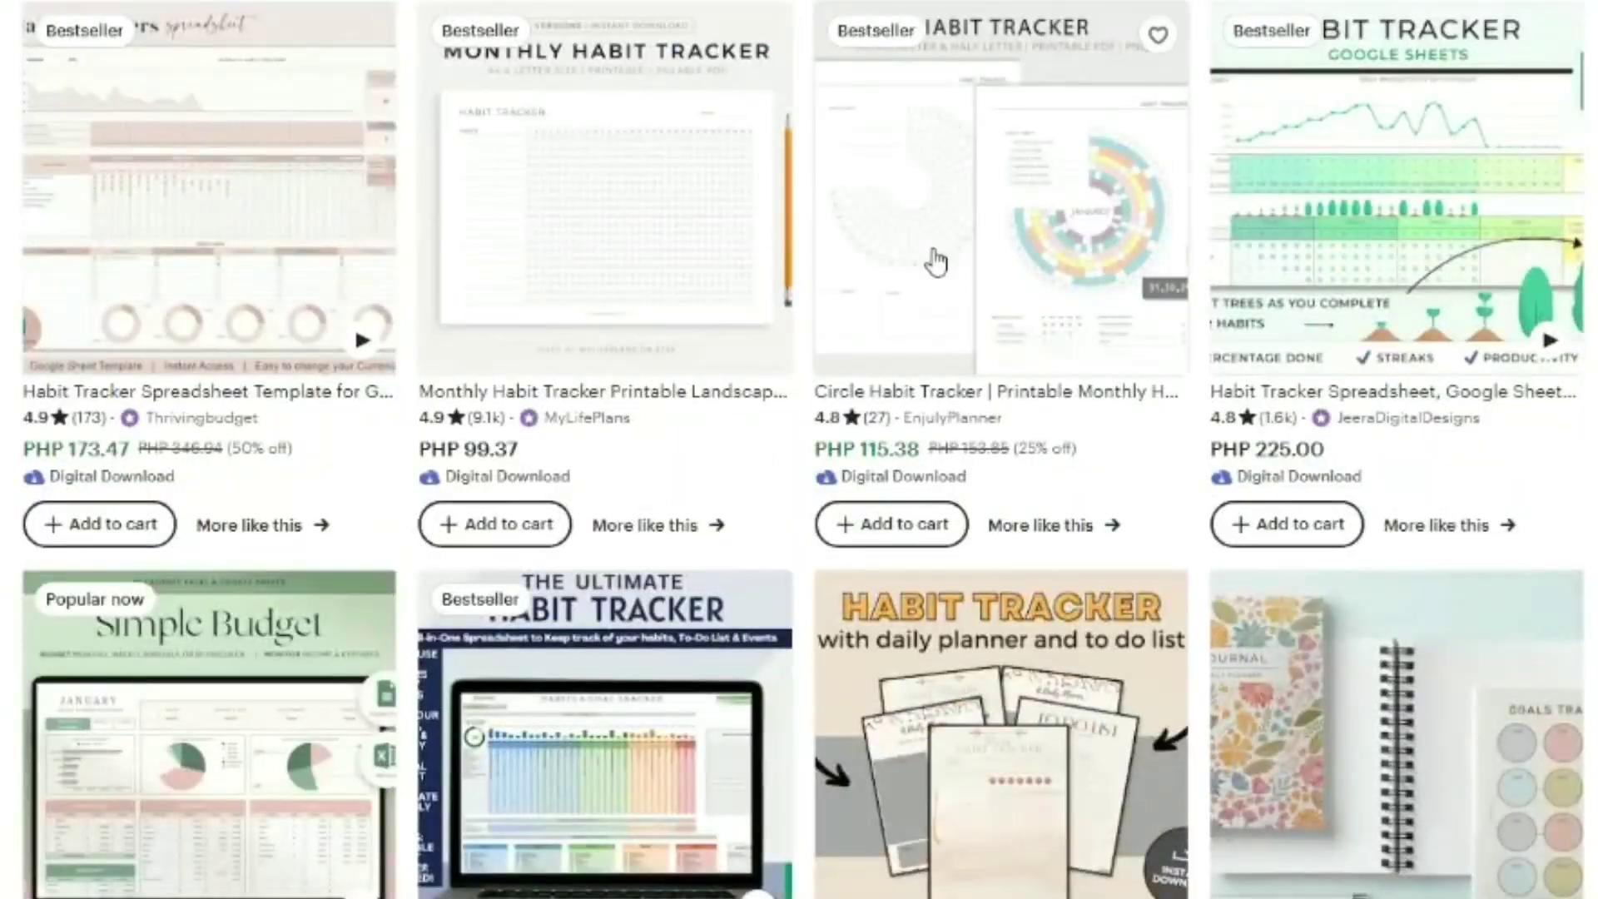
pyautogui.scroll(-2, 933, 258)
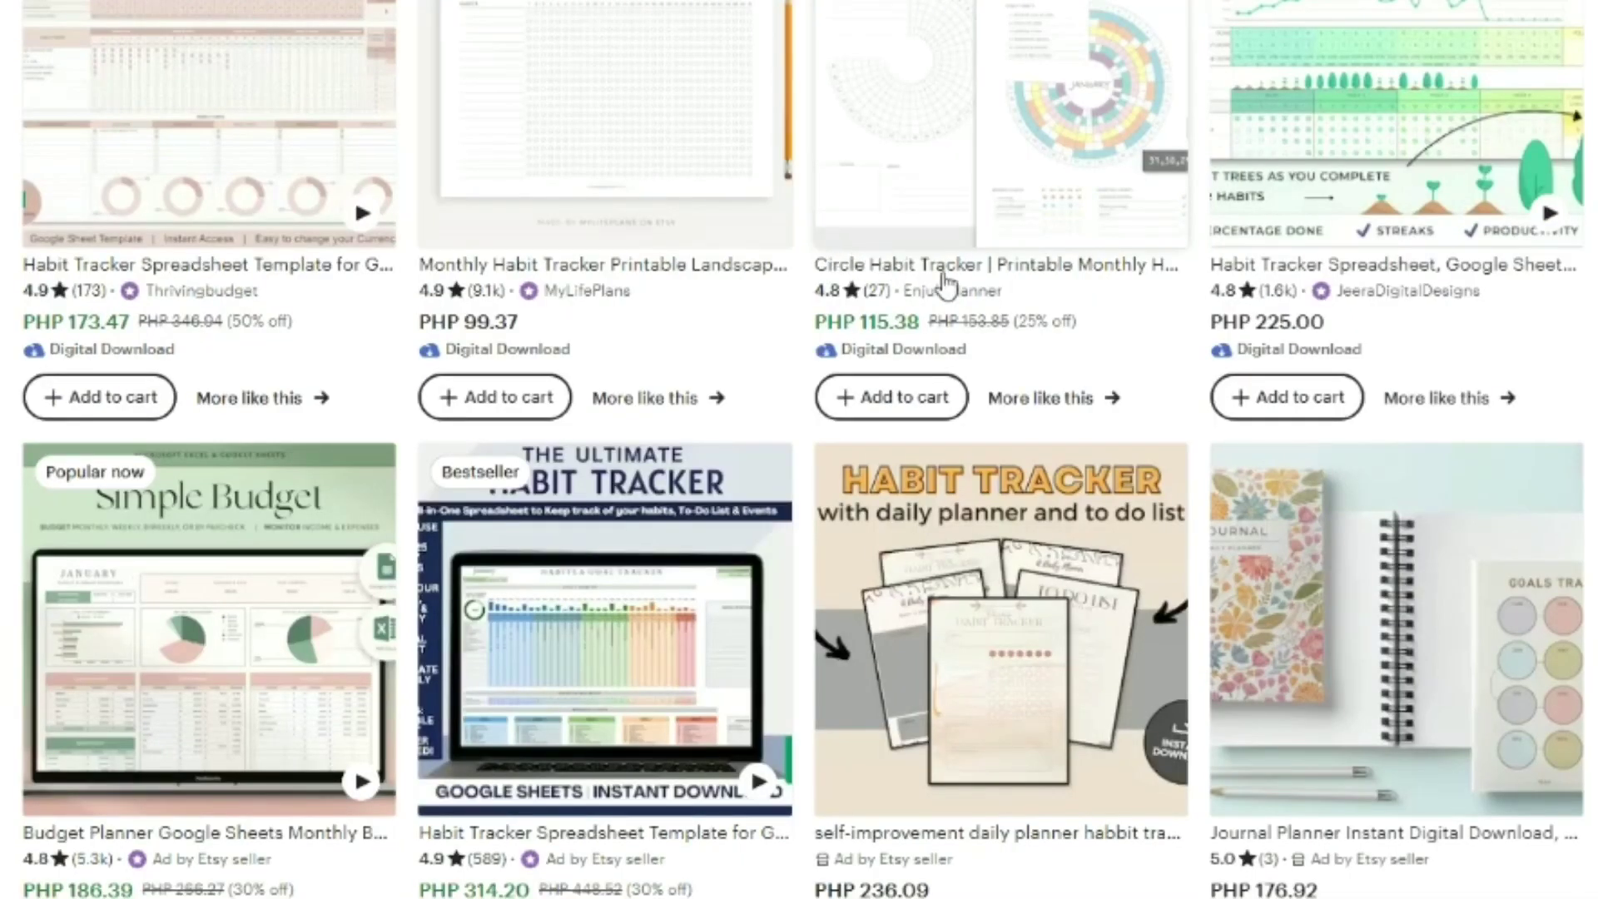
pyautogui.scroll(9, 936, 275)
pyautogui.scroll(4, 941, 279)
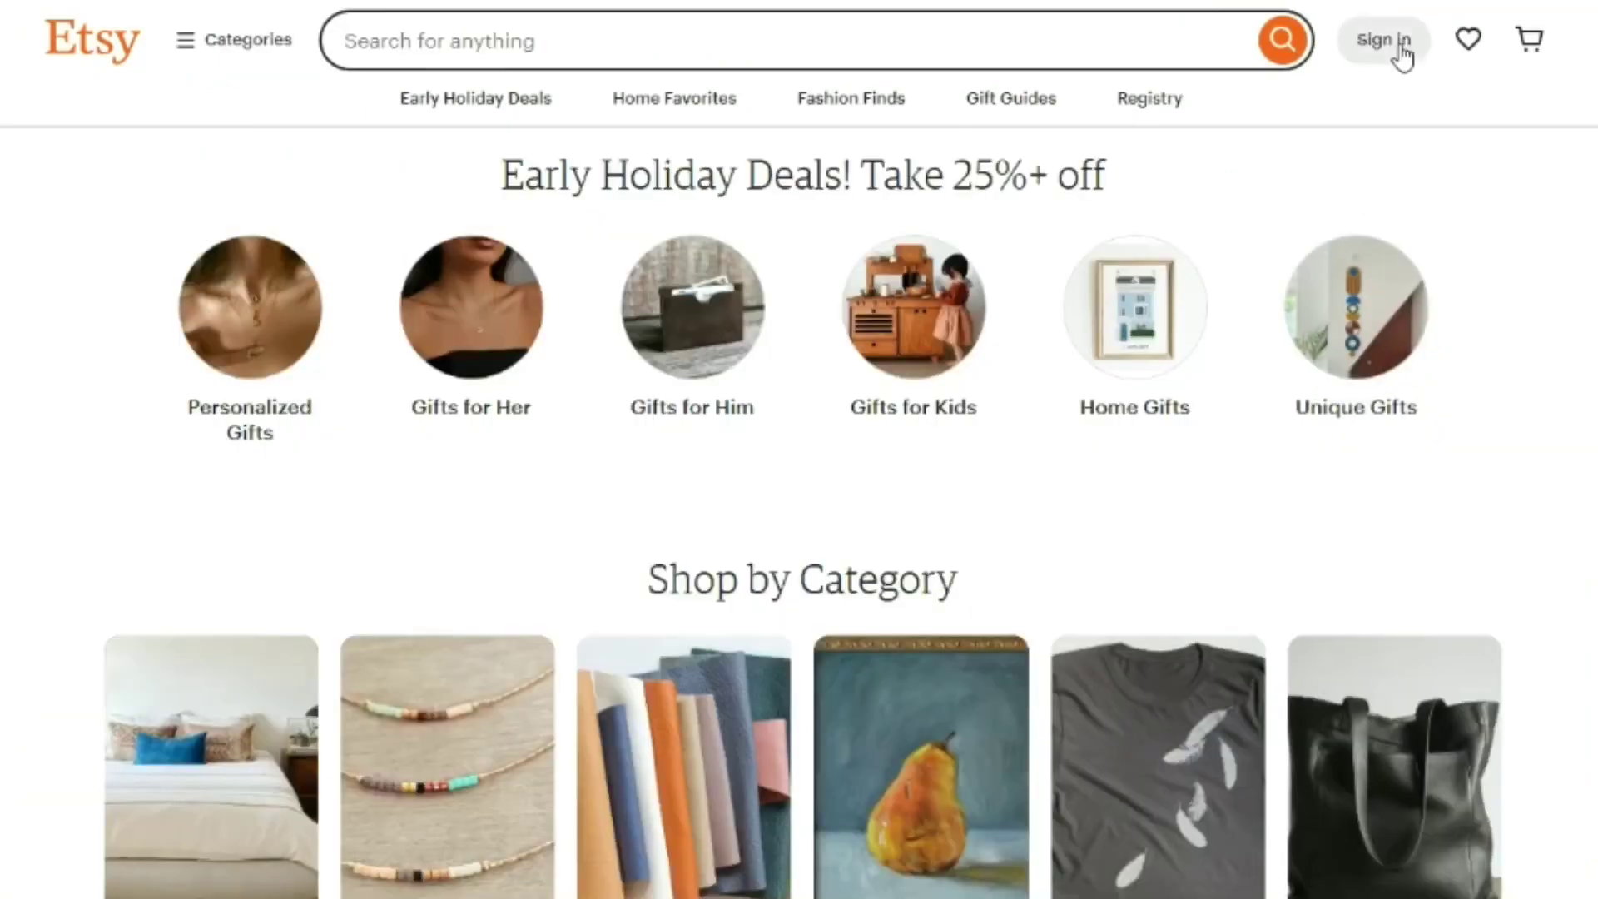
# Step: Open Etsy's sign-in form and submit it with the account credentials
pyautogui.click(1406, 52)
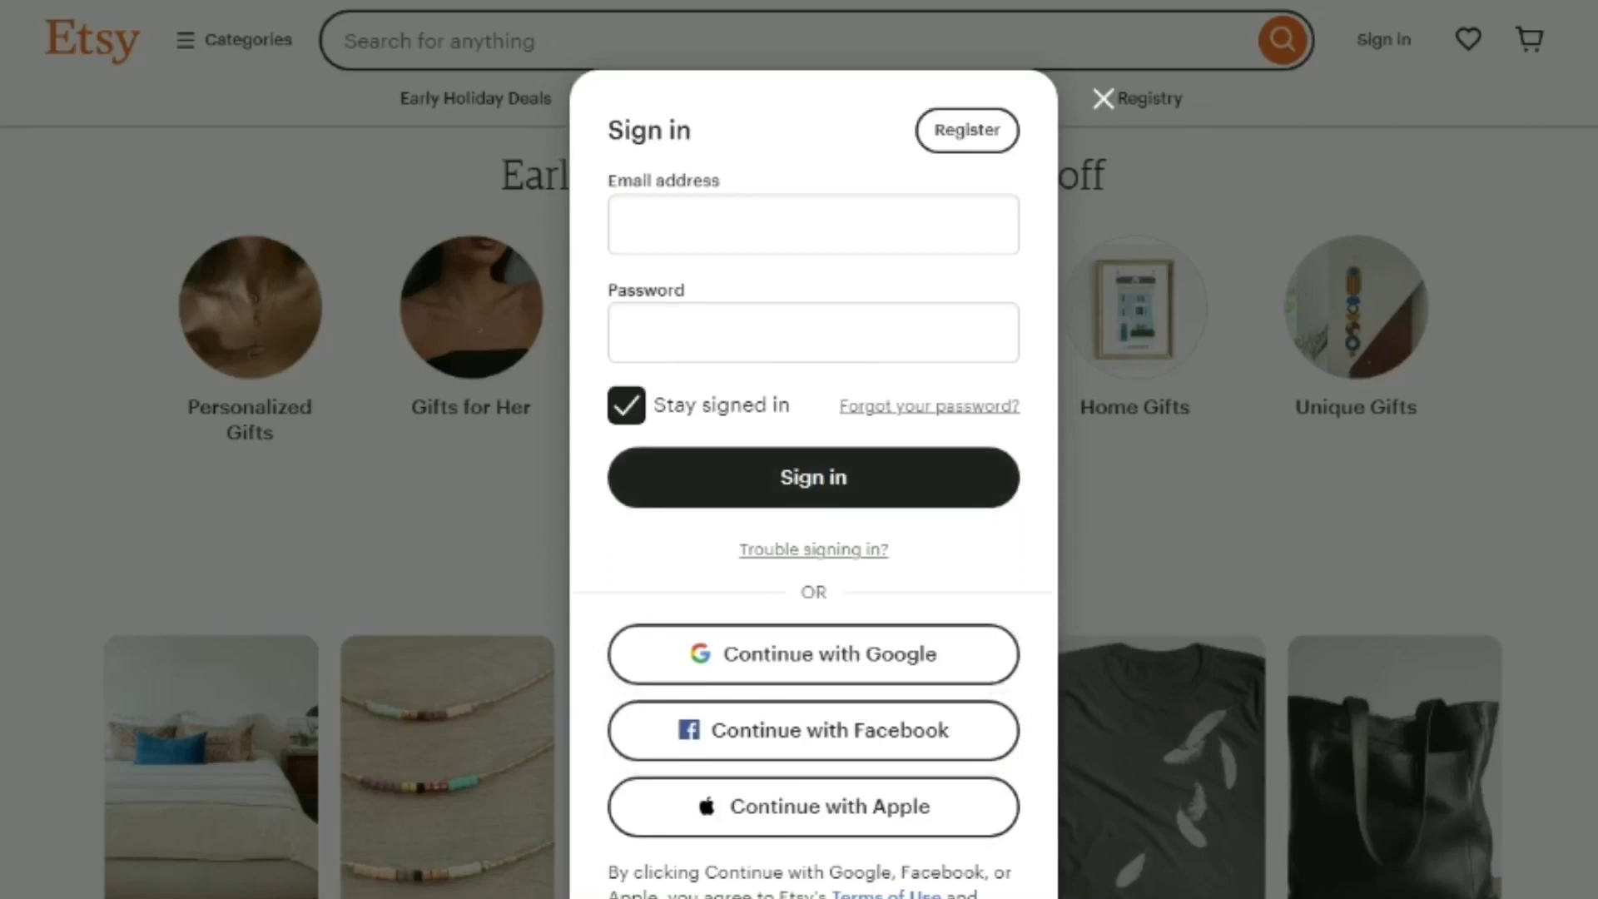
pyautogui.click(1007, 507)
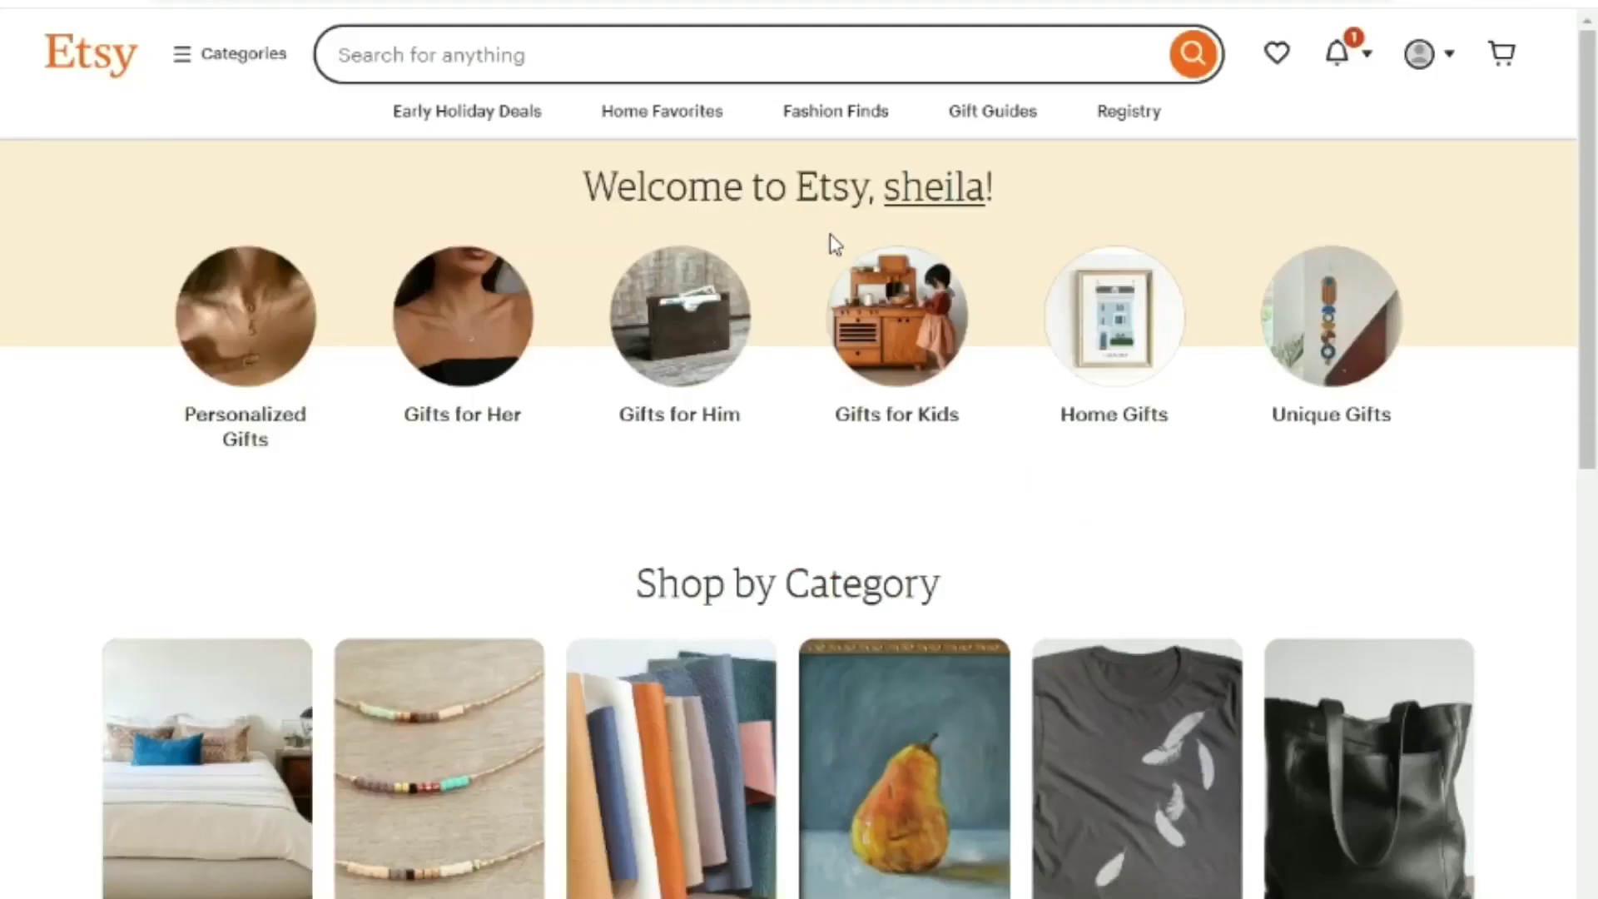
# Step: Scroll through the Shop by Category section of the Etsy home page
pyautogui.scroll(-2, 832, 250)
pyautogui.scroll(-3, 952, 382)
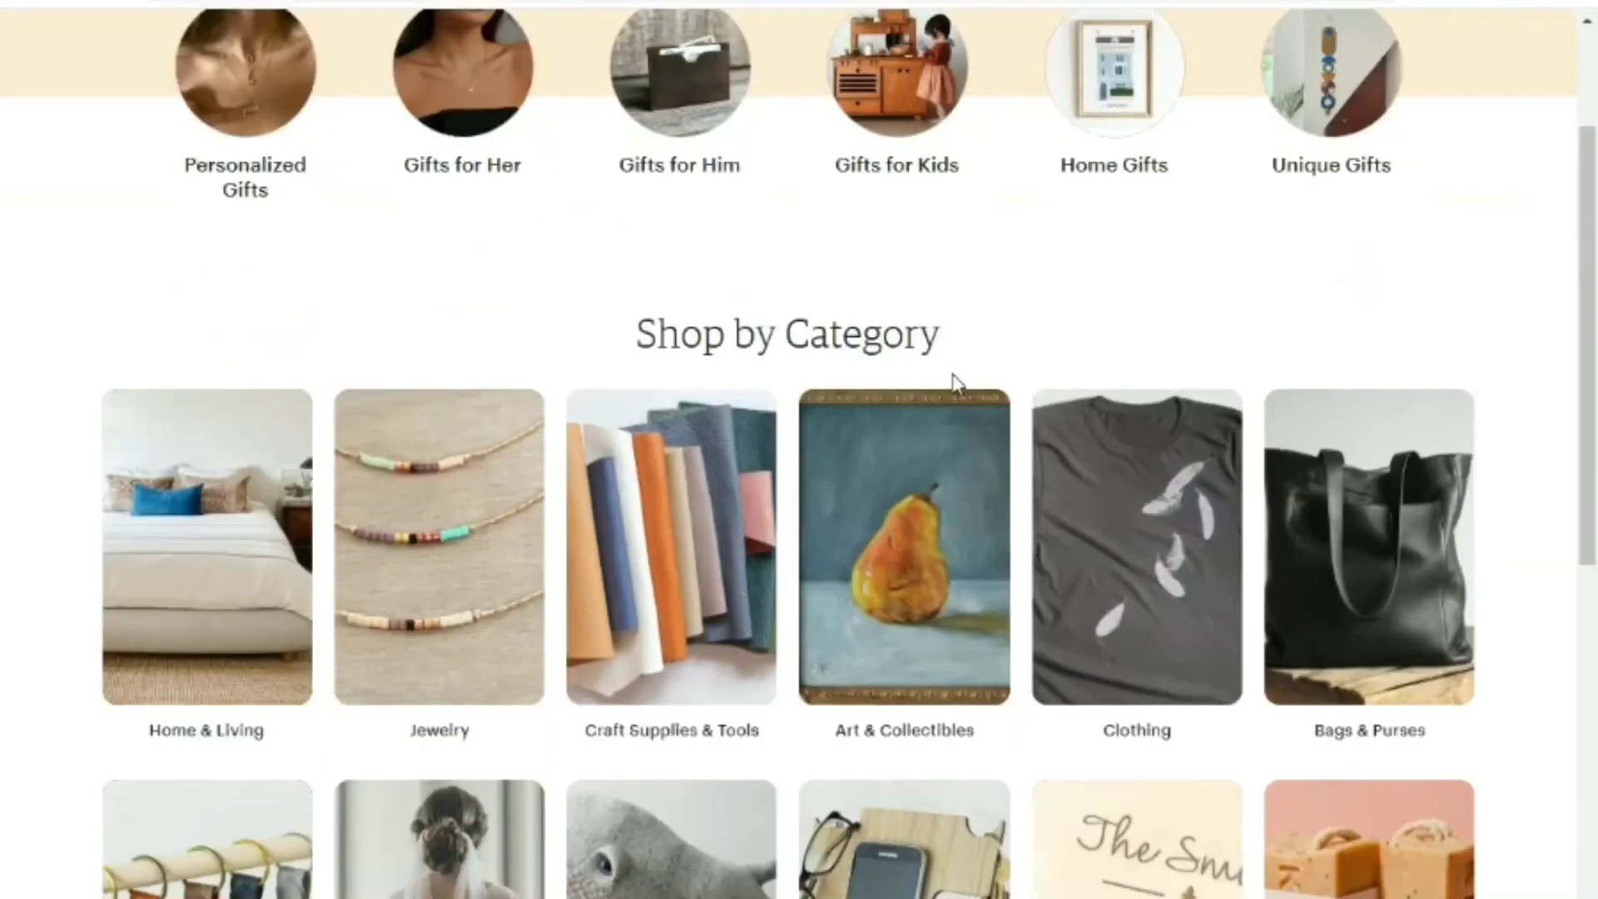
pyautogui.scroll(-3, 1121, 214)
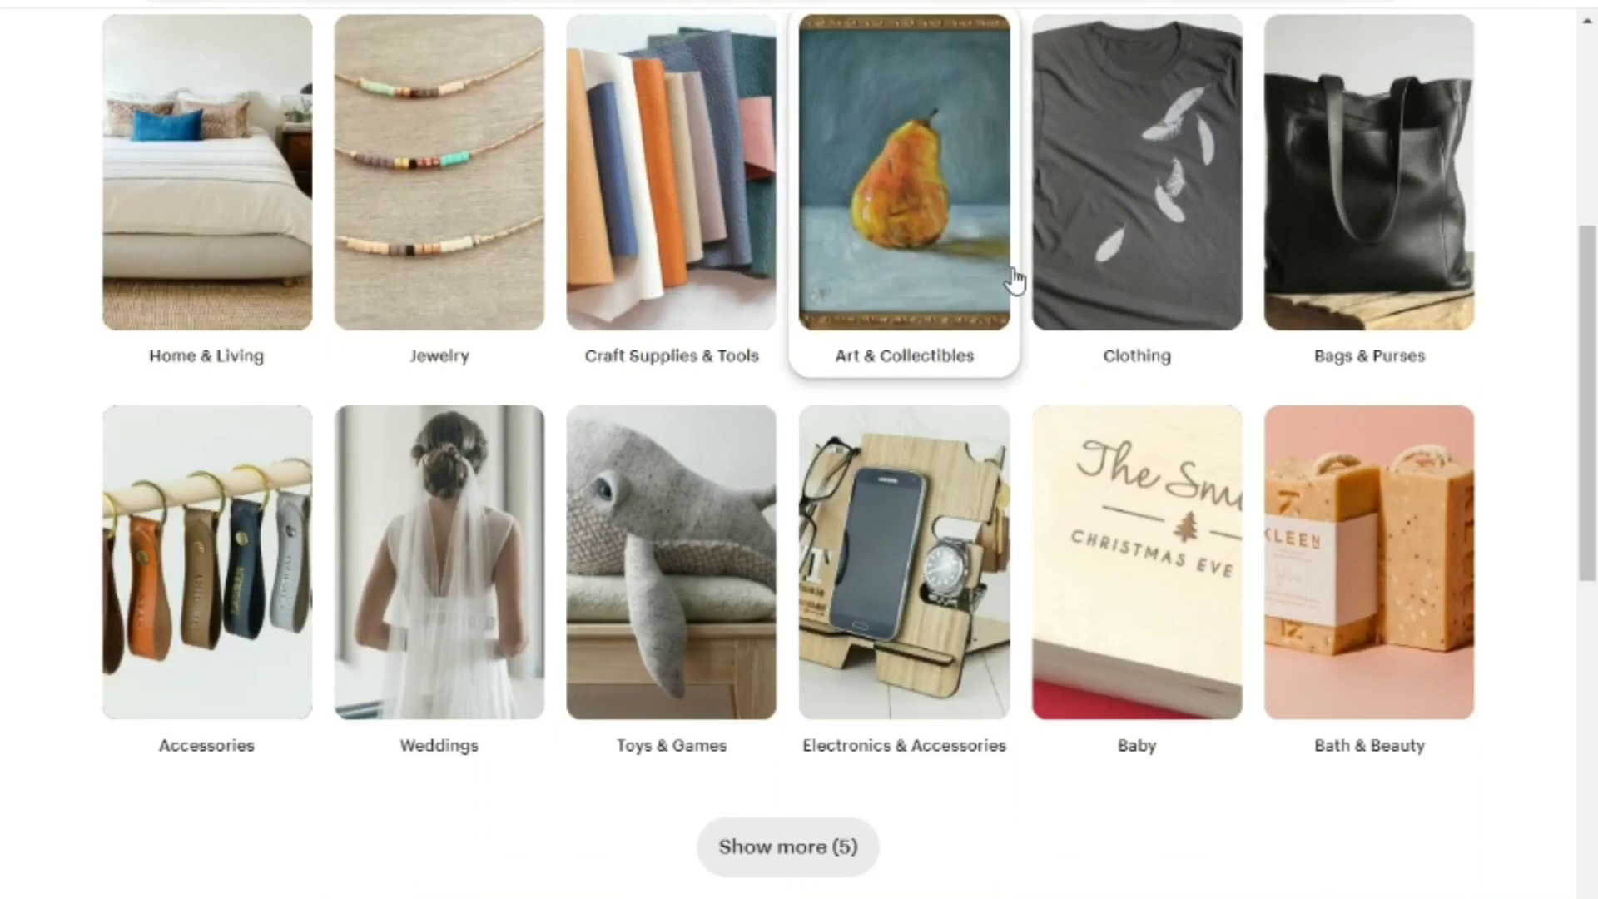
pyautogui.scroll(-2, 1016, 274)
pyautogui.scroll(-2, 1016, 271)
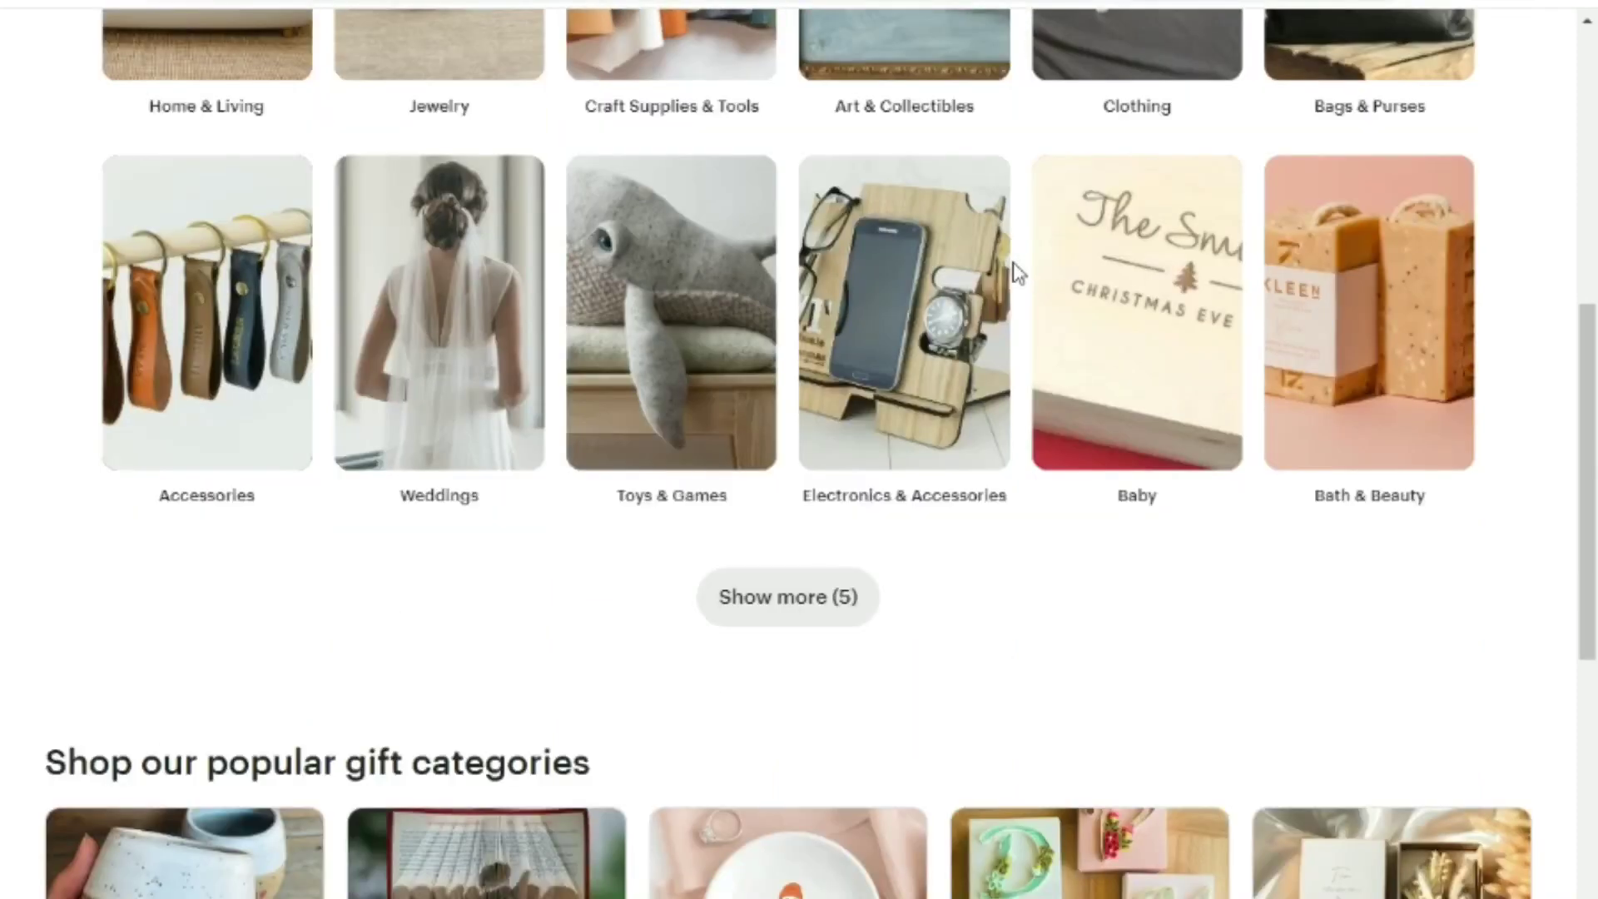
pyautogui.scroll(-3, 1017, 273)
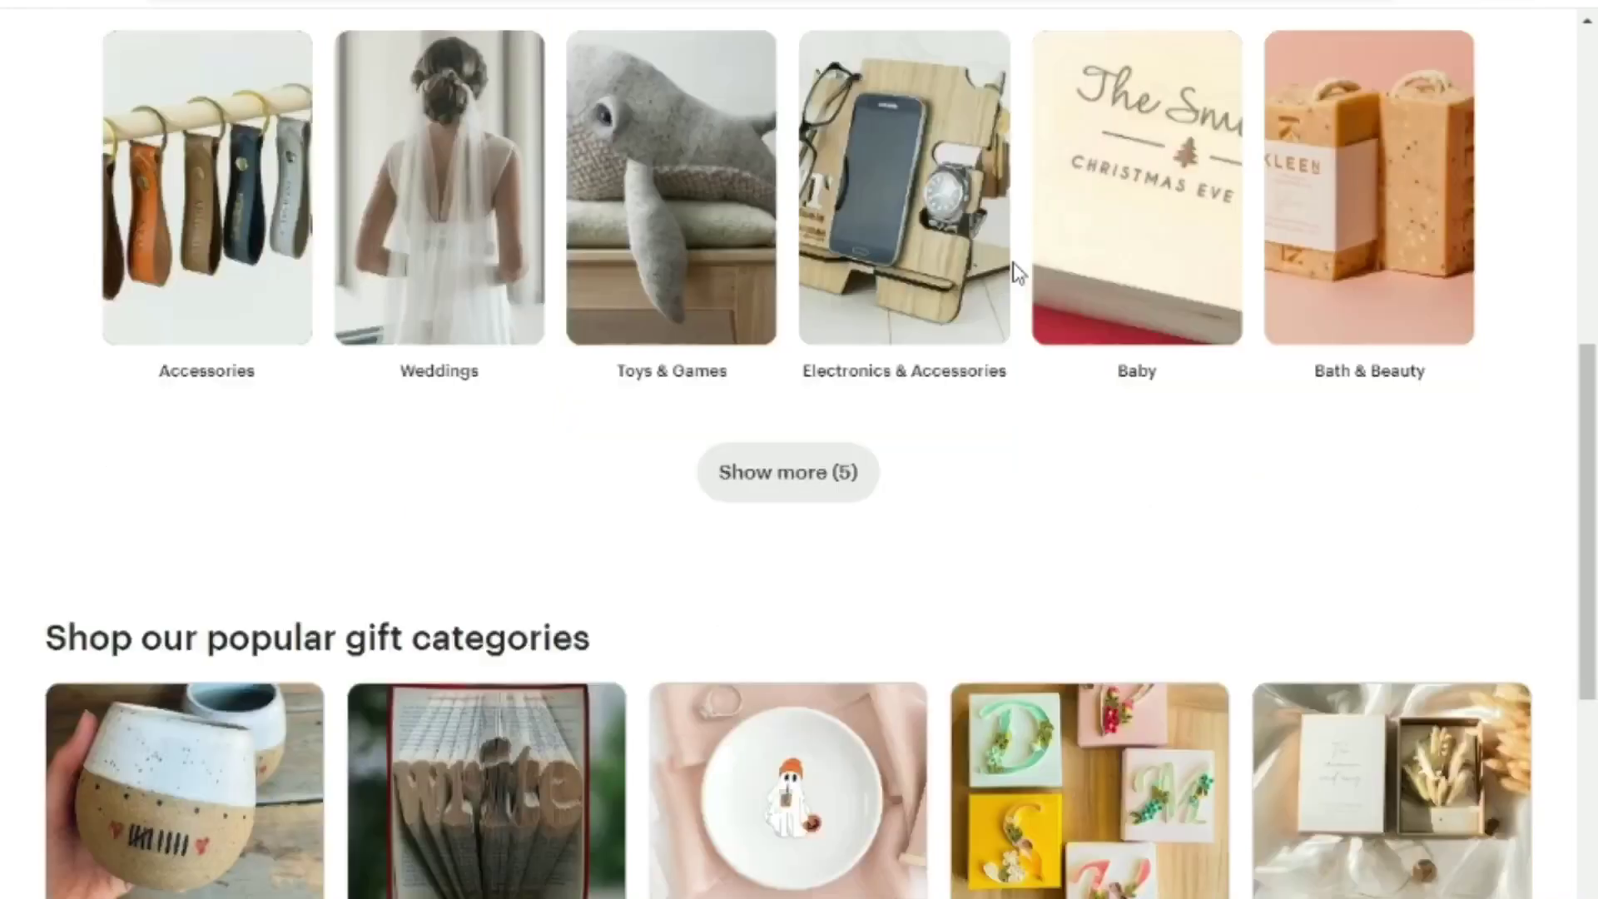
pyautogui.scroll(7, 1017, 273)
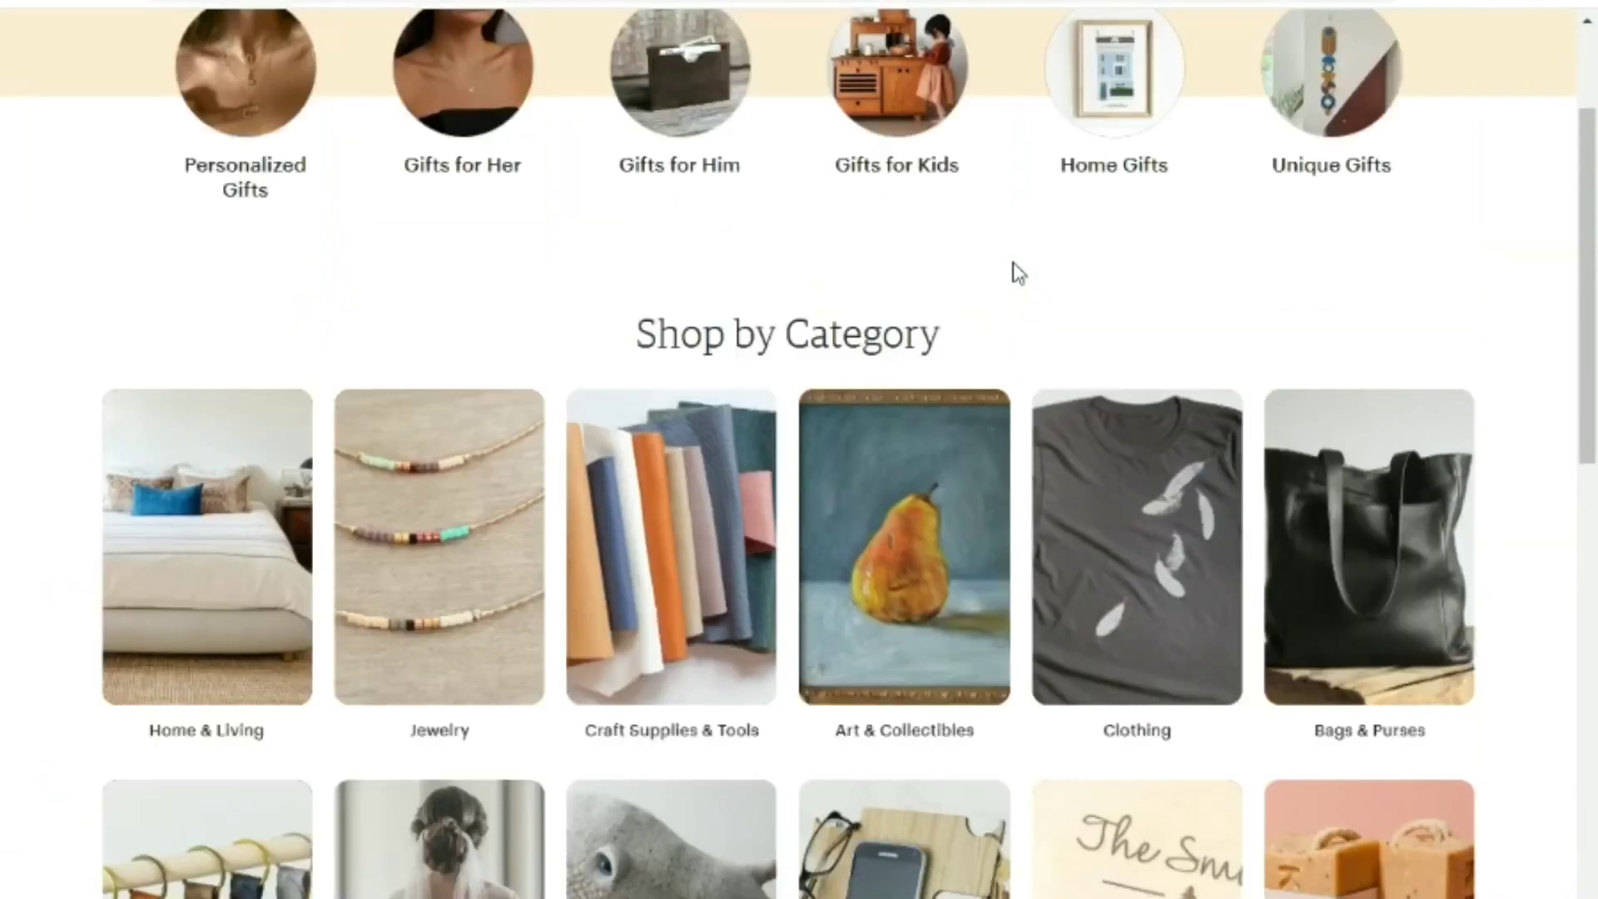
pyautogui.scroll(3, 1018, 273)
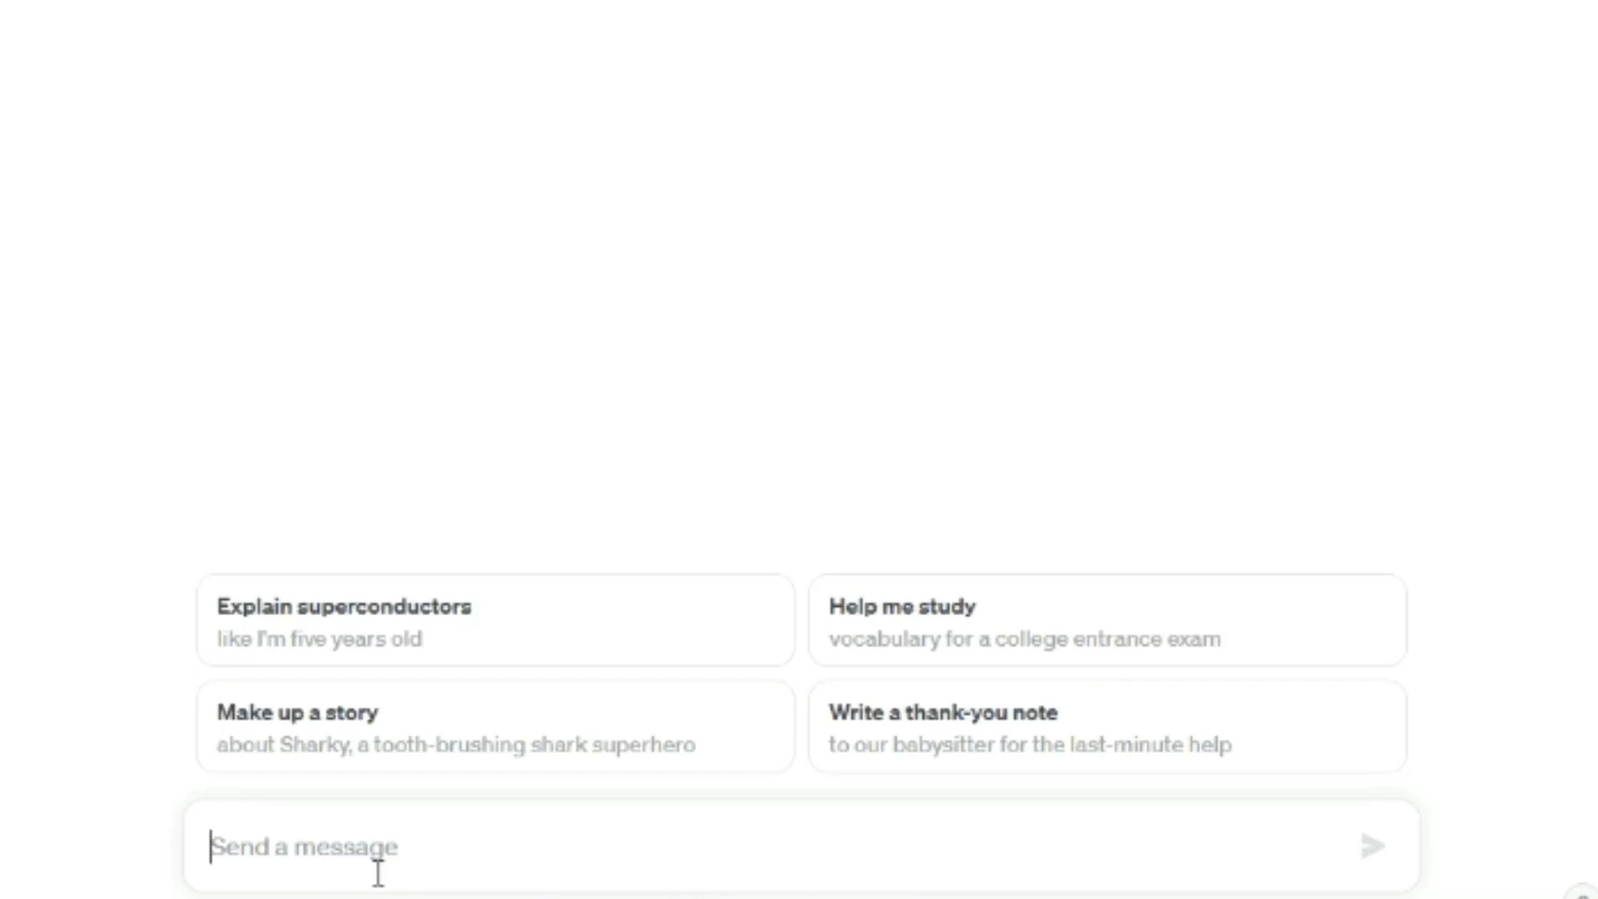
# Step: Ask ChatGPT for a list of ten habits to track for self-discipline and read the reply
pyautogui.write('cr')
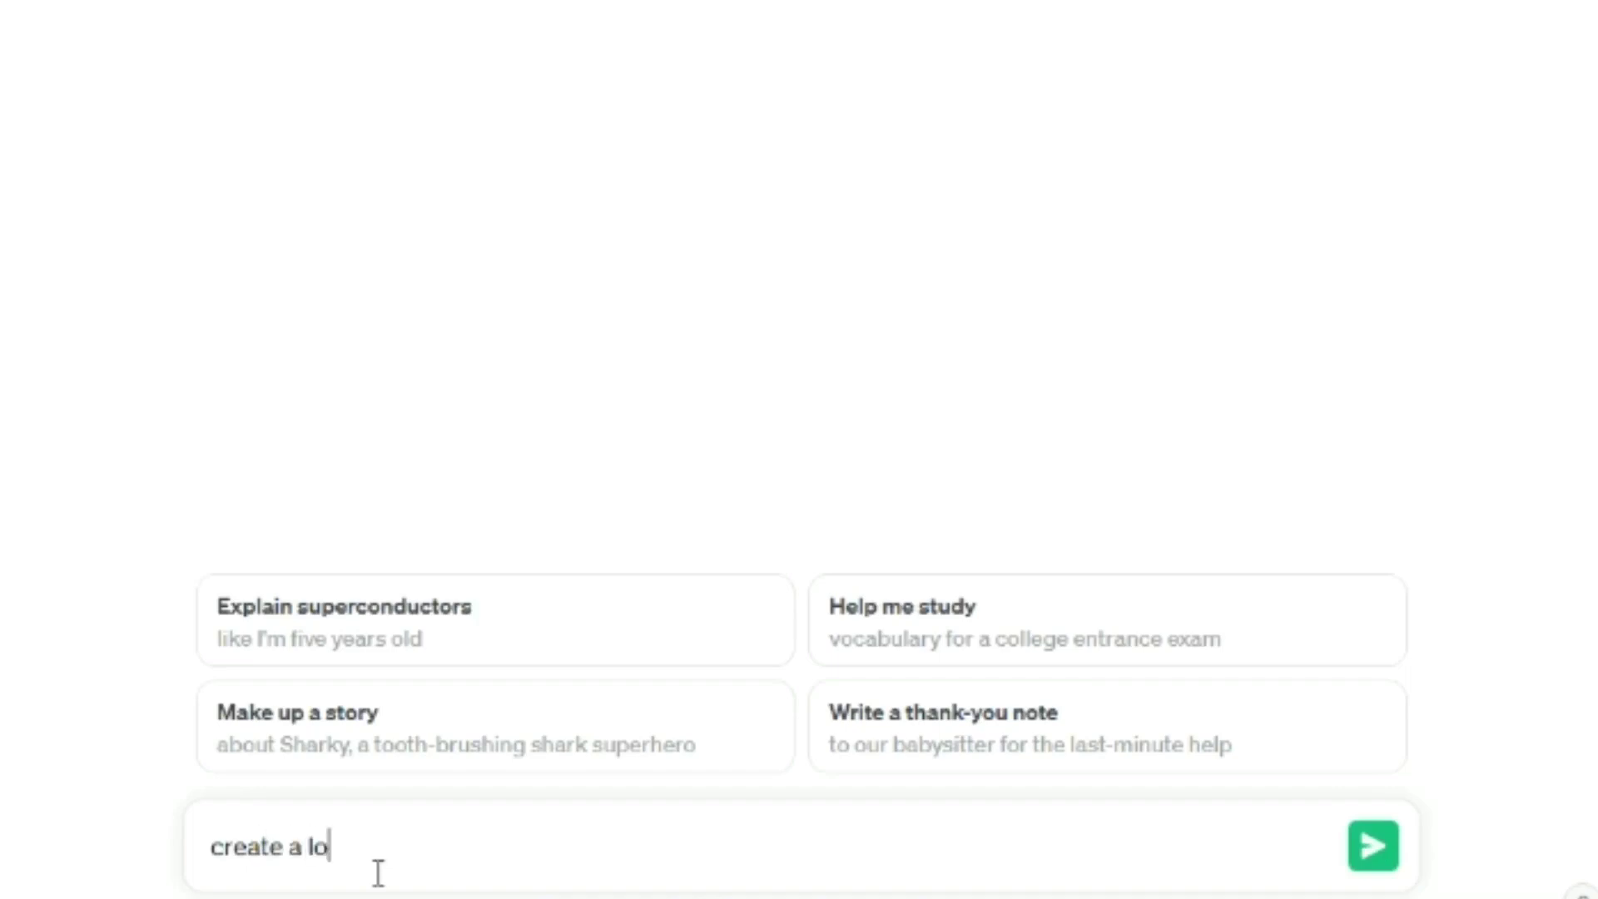
pyautogui.write('eate a lo')
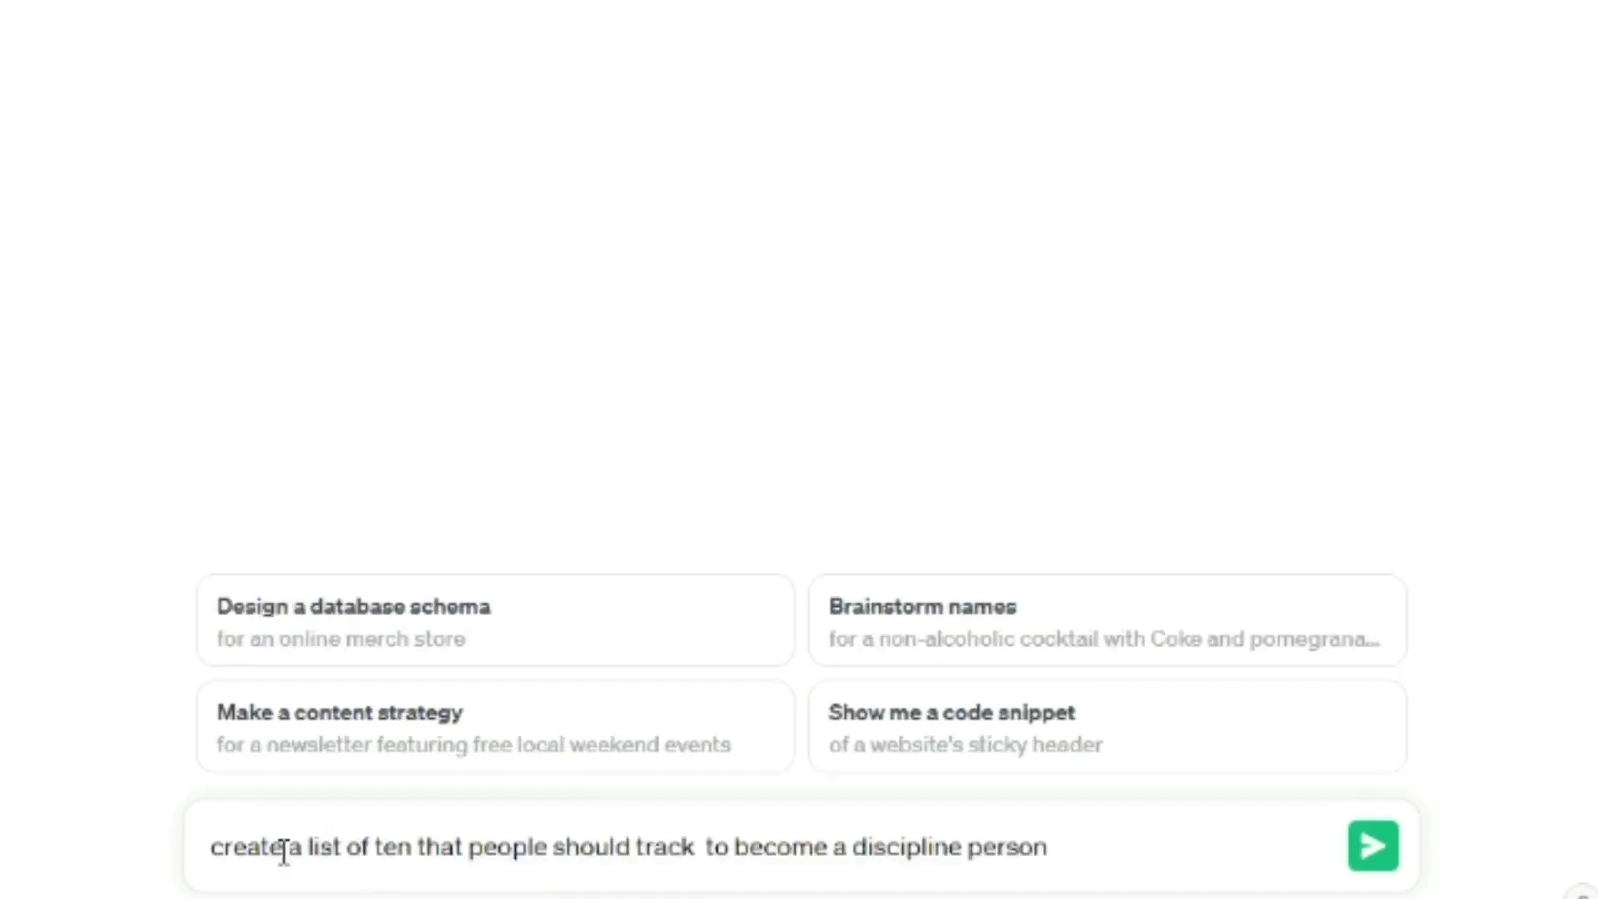
pyautogui.press('Return')
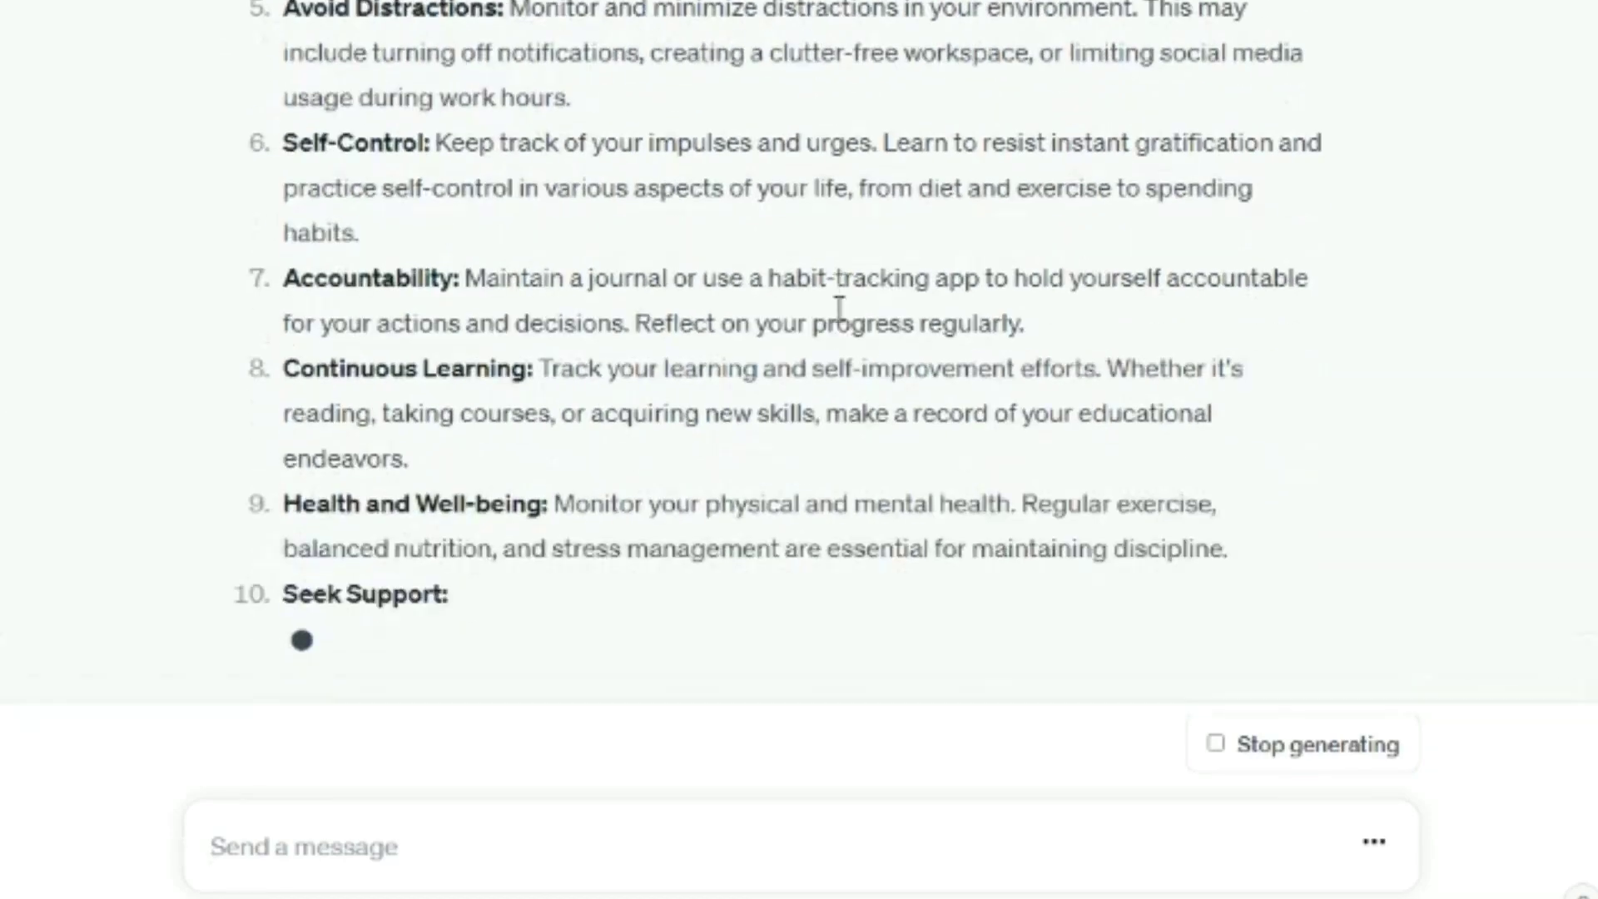
pyautogui.scroll(4, 738, 124)
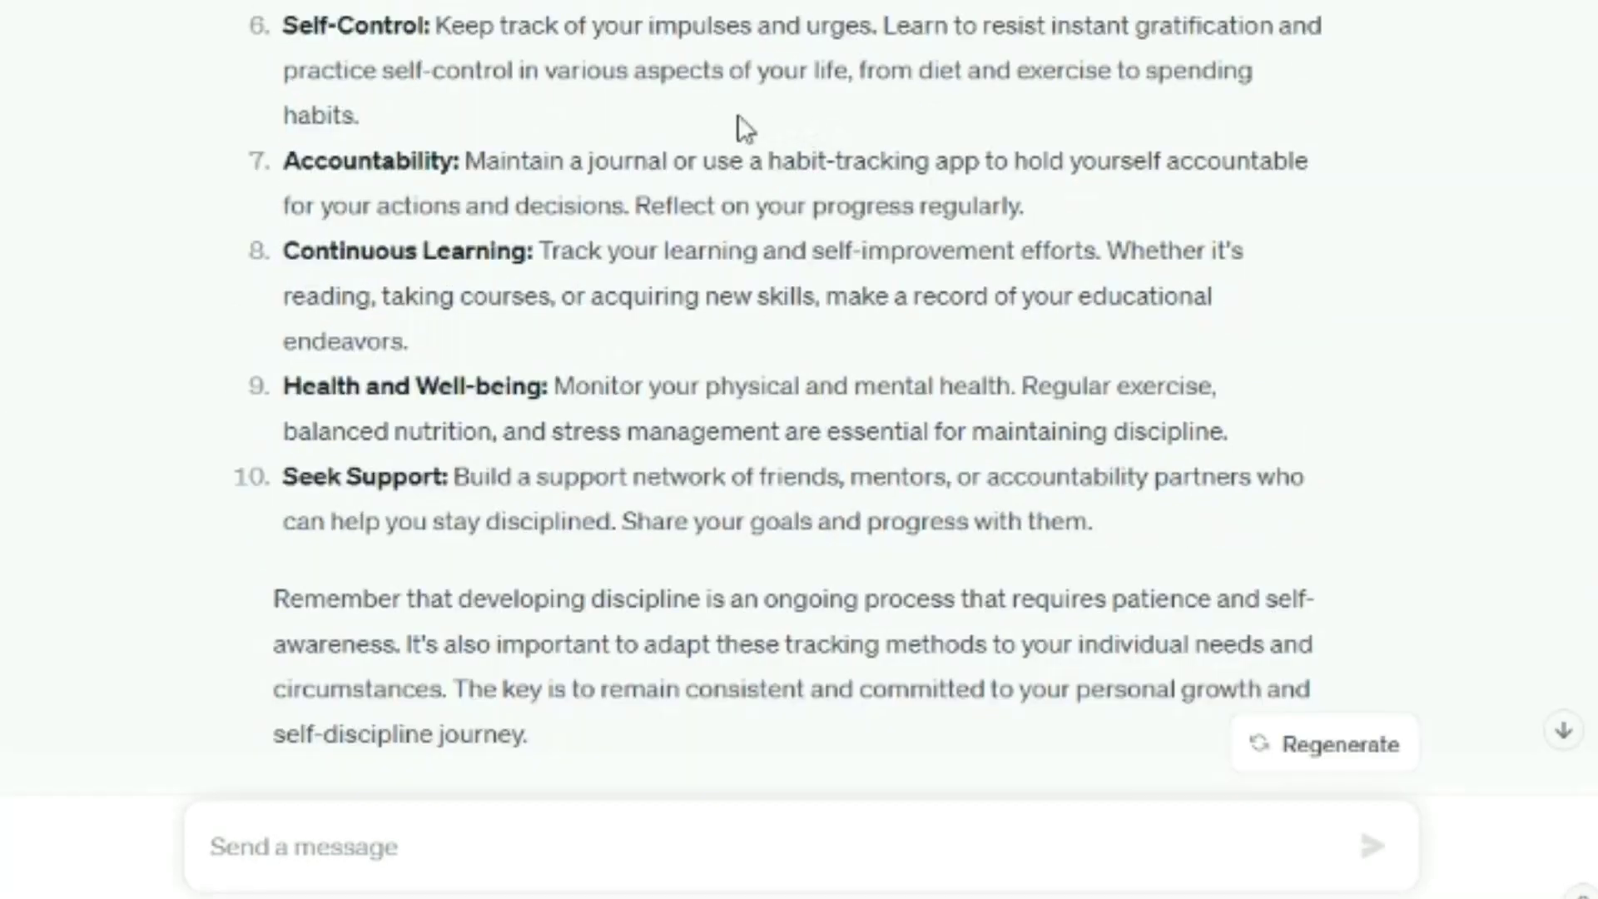
pyautogui.scroll(2, 1056, 281)
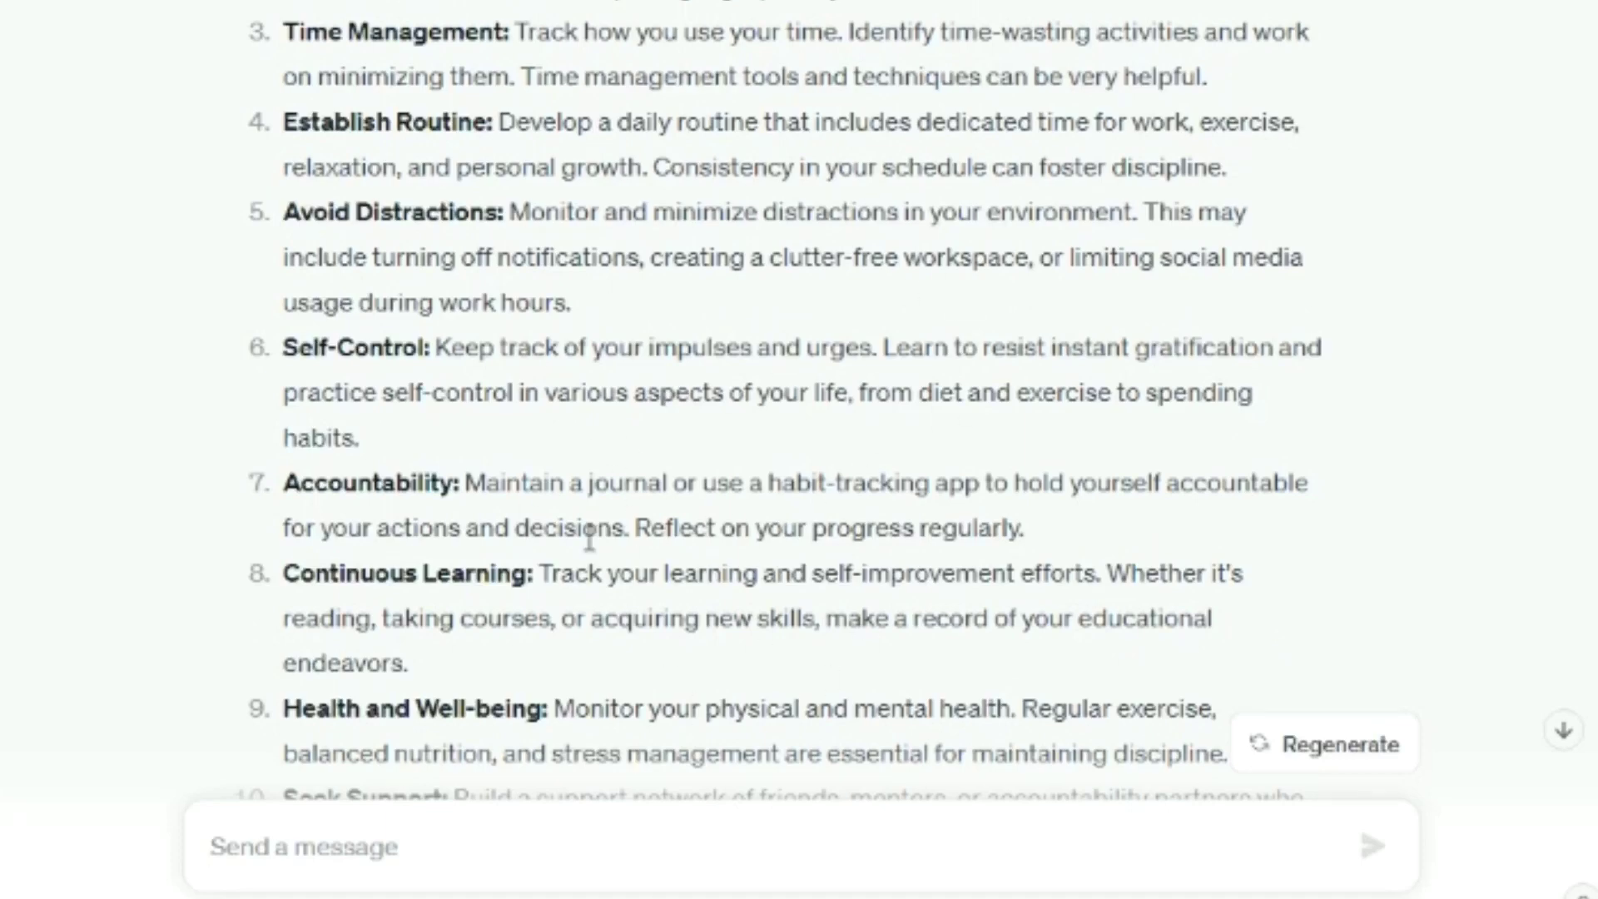
pyautogui.scroll(-6, 741, 475)
# Step: Ask ChatGPT for a table to track these habits every day, then review the generated table
pyautogui.write('create a table that we ca use to track these habits every day')
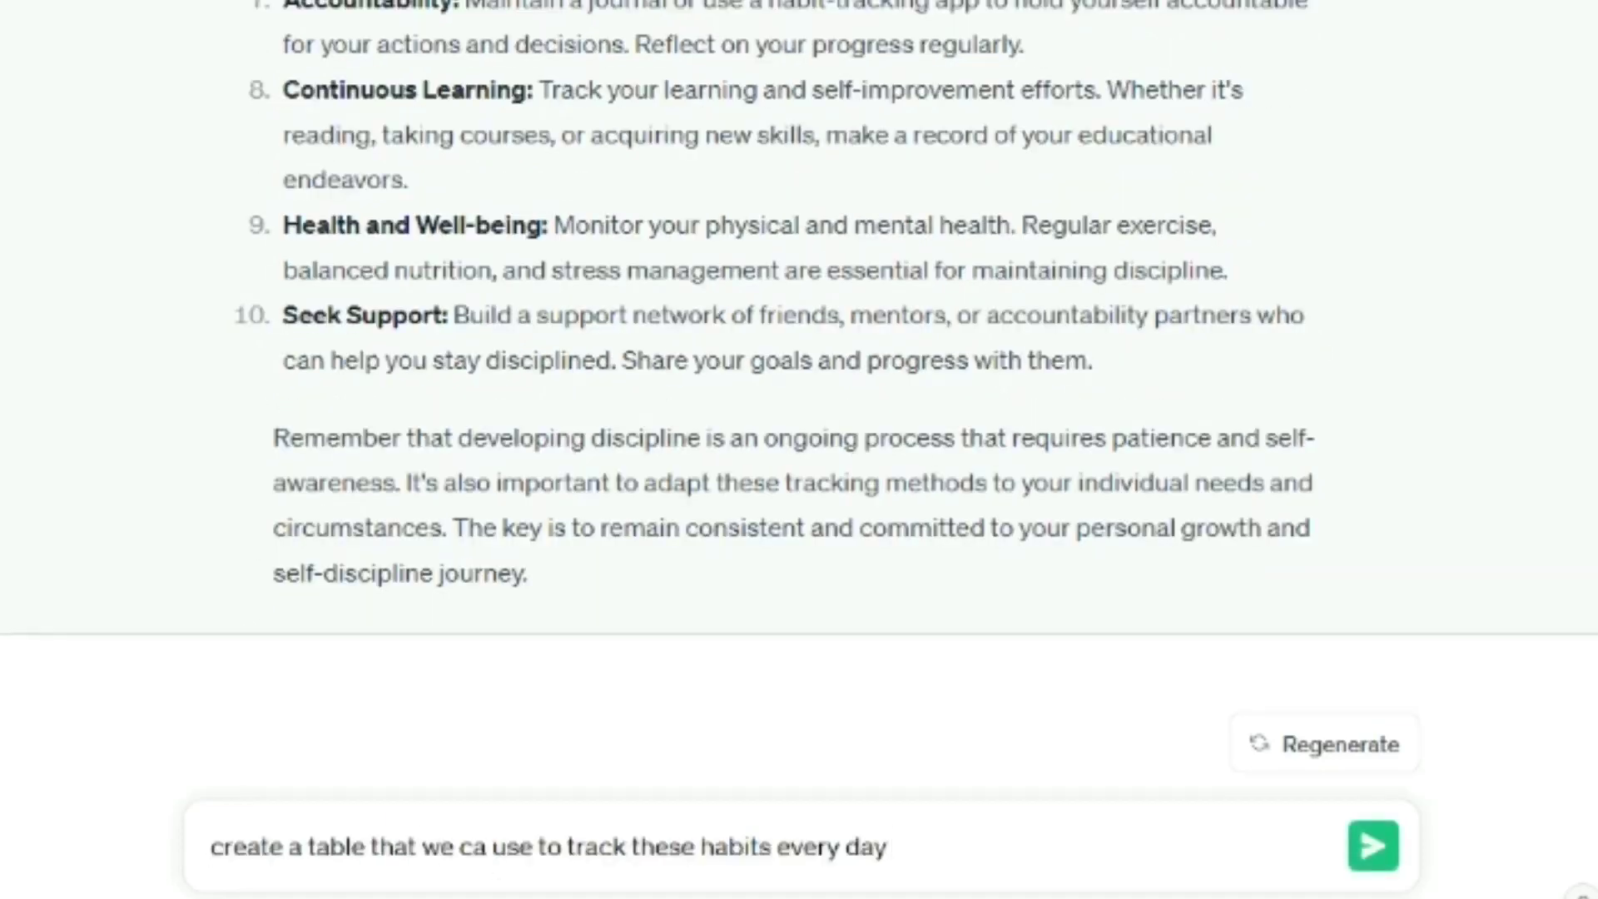
pyautogui.click(1388, 853)
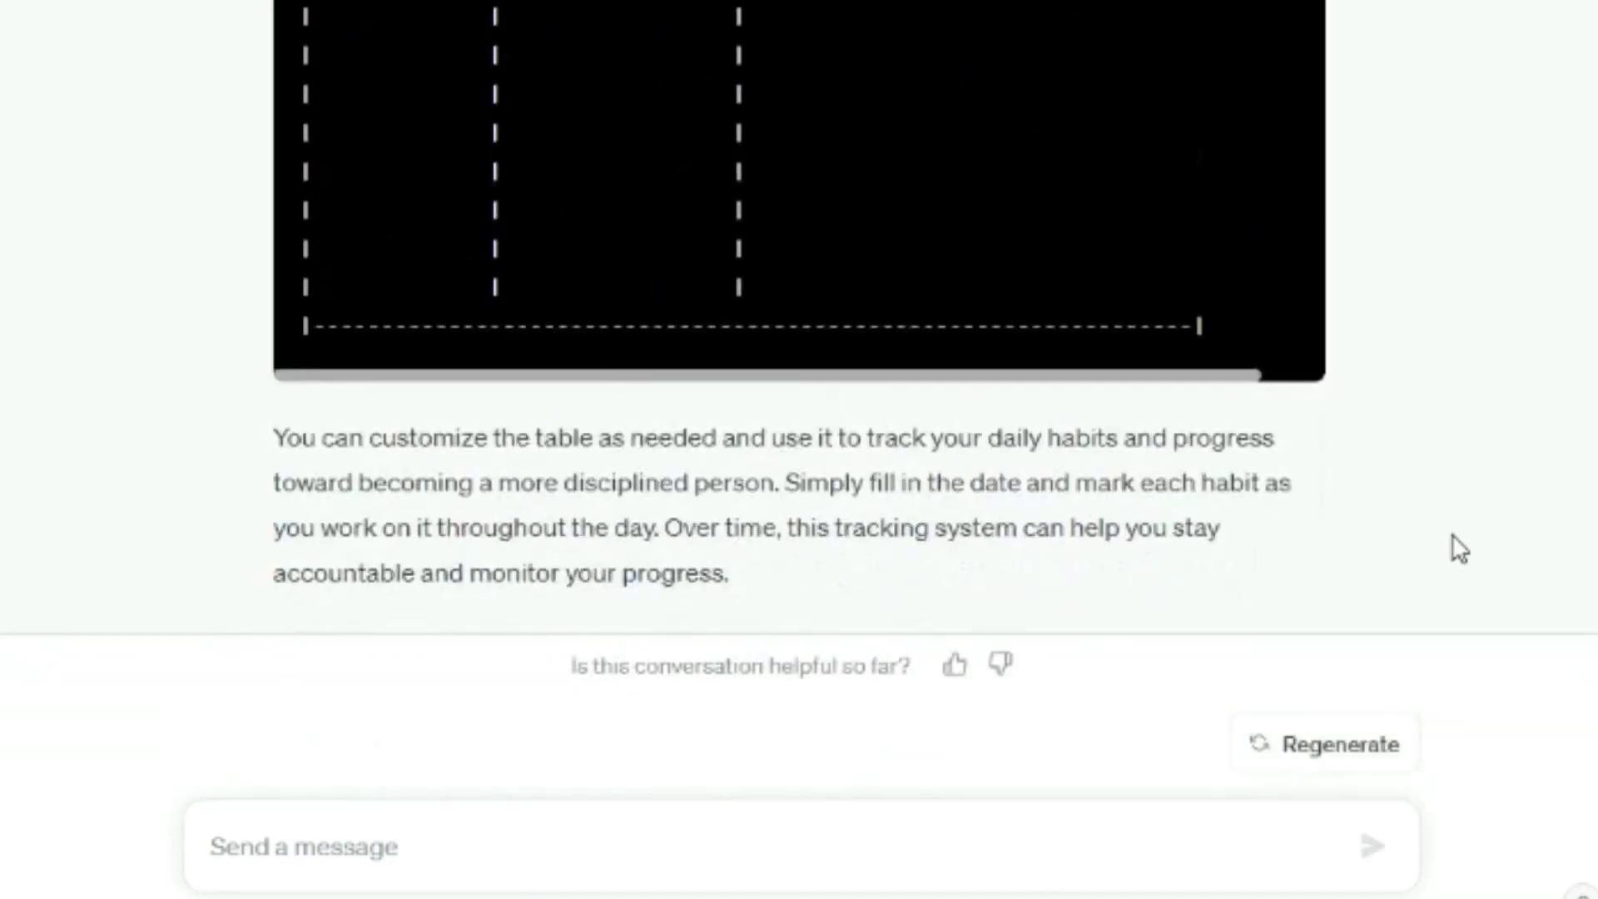
pyautogui.scroll(10, 1461, 549)
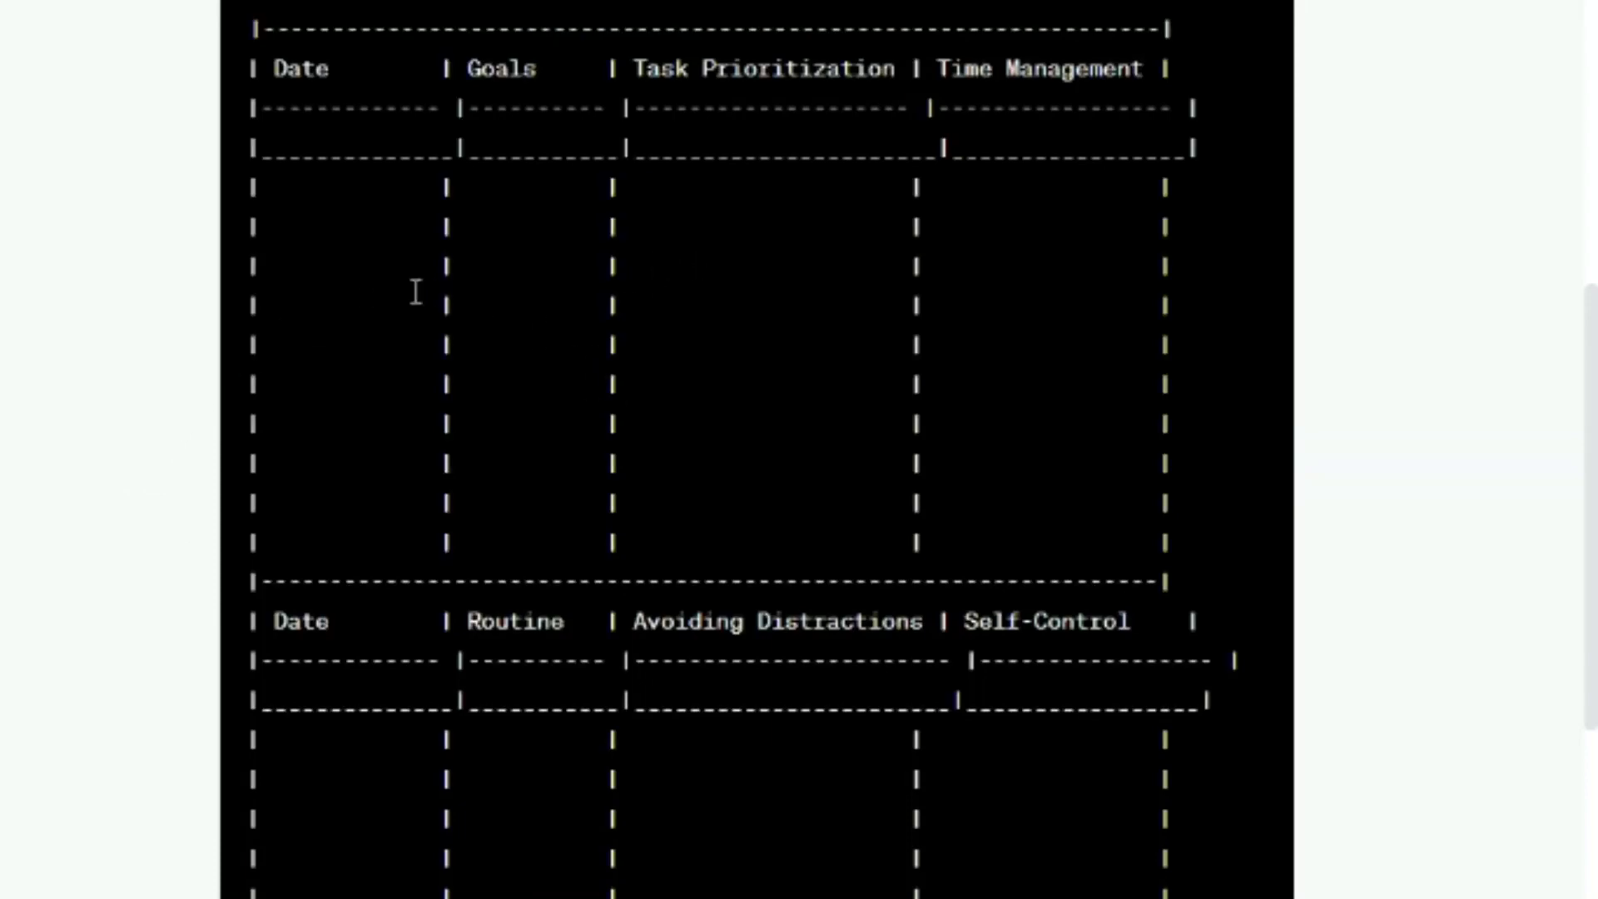
pyautogui.scroll(-10, 416, 333)
pyautogui.scroll(-8, 372, 318)
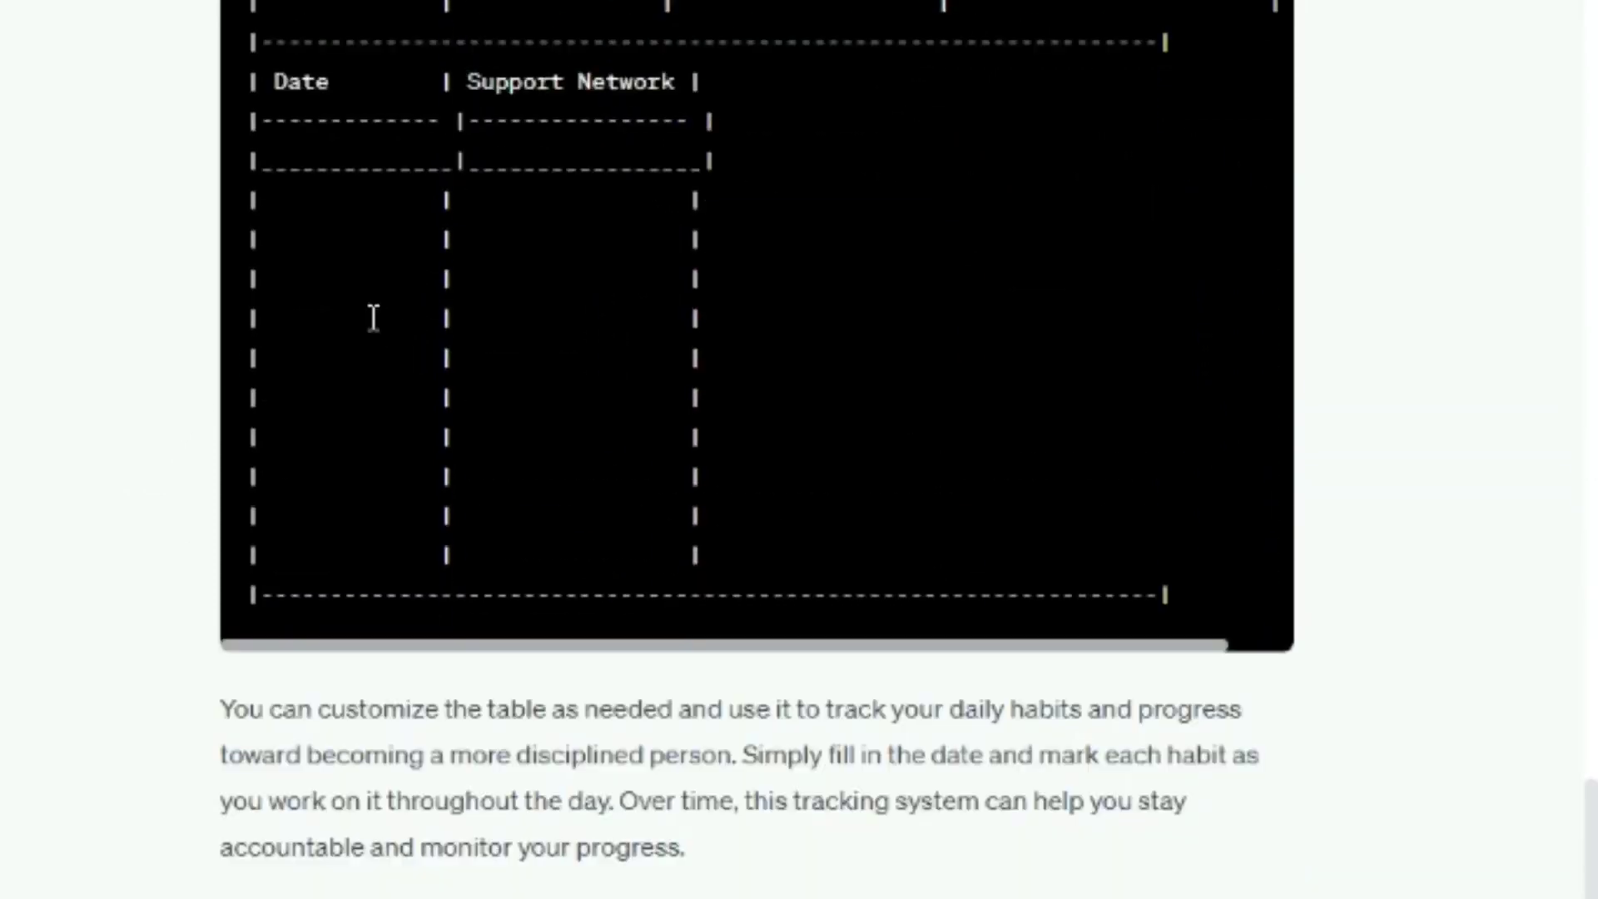
pyautogui.scroll(10, 372, 318)
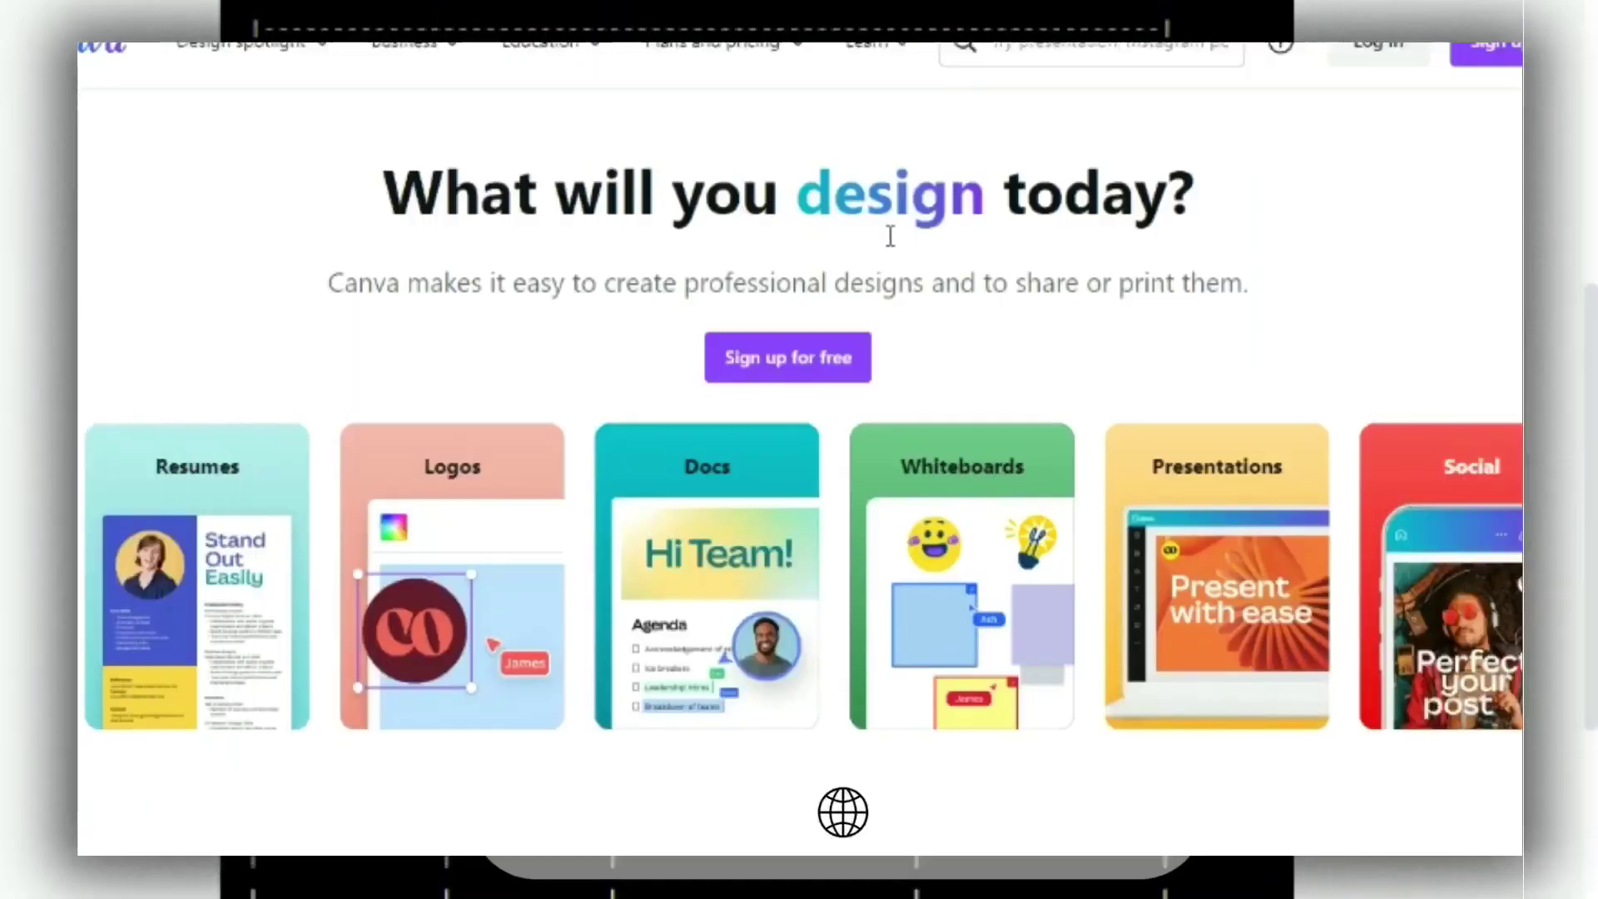
pyautogui.scroll(-2, 896, 250)
pyautogui.scroll(2, 895, 249)
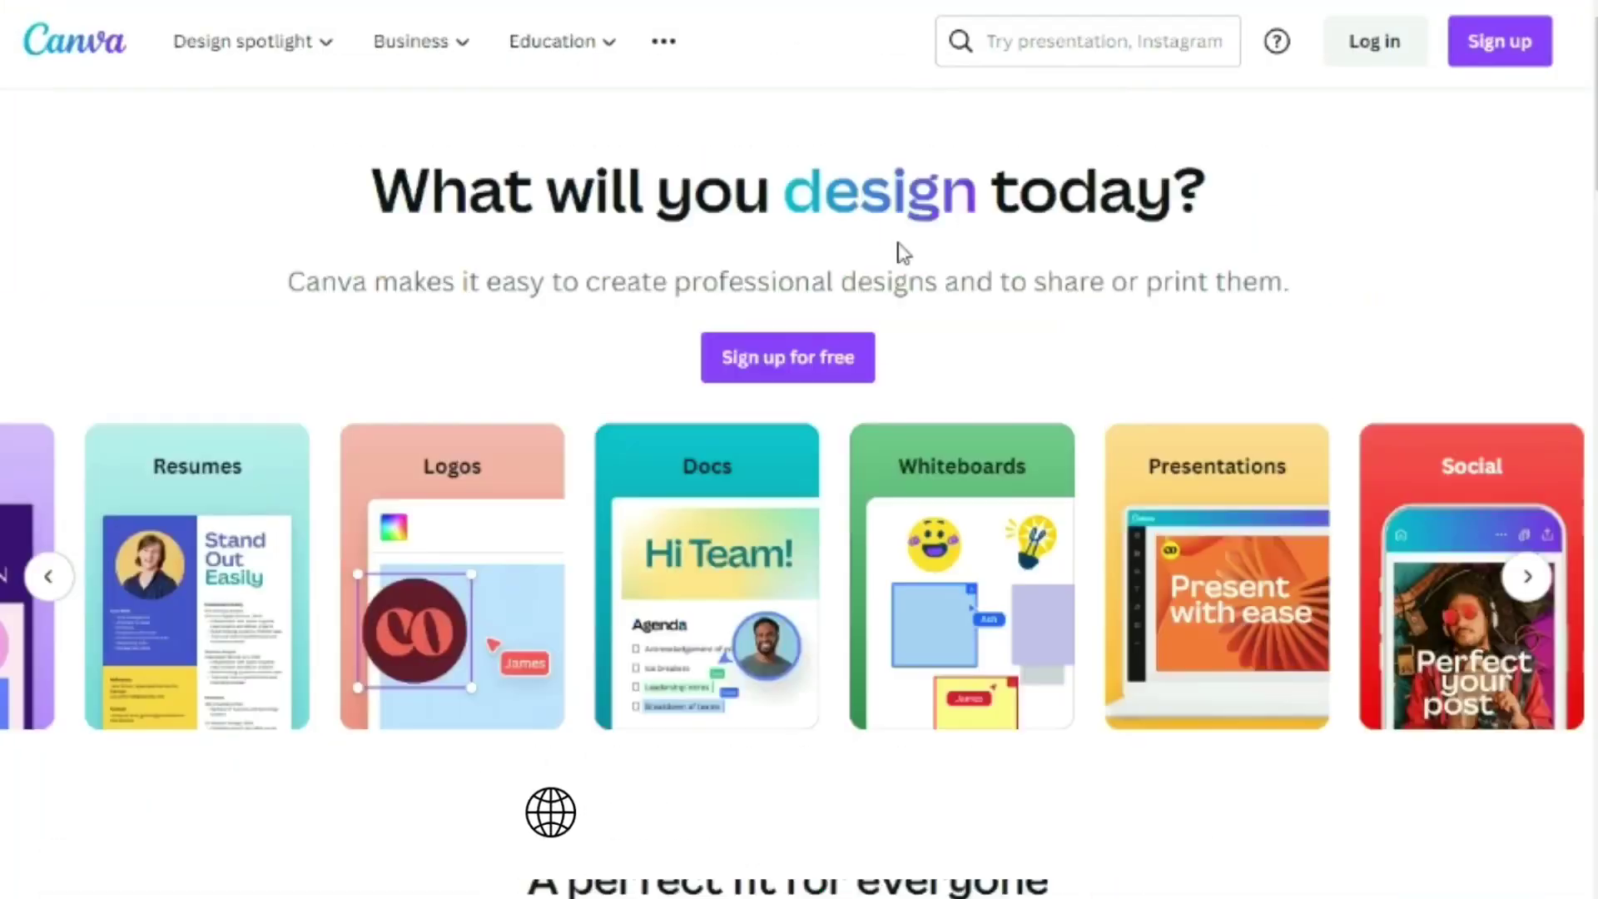
# Step: Dismiss the Canva Pro trial offer and search Canva templates for 'habit tracker'
pyautogui.scroll(-2, 895, 250)
pyautogui.scroll(-2, 903, 252)
pyautogui.scroll(3, 927, 271)
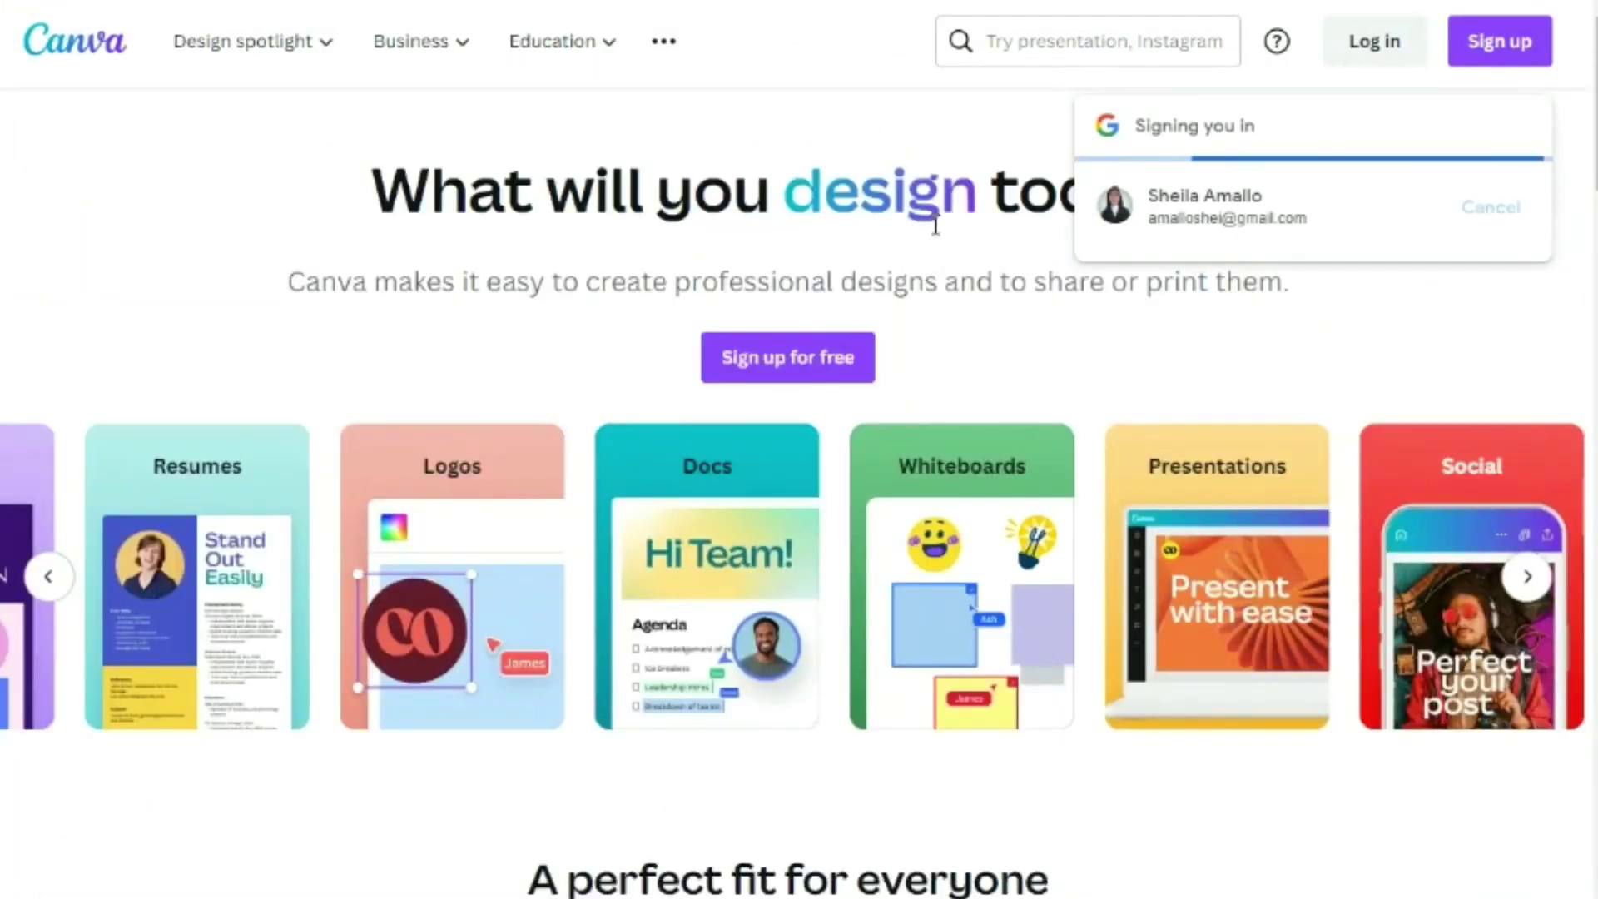
pyautogui.scroll(-5, 936, 225)
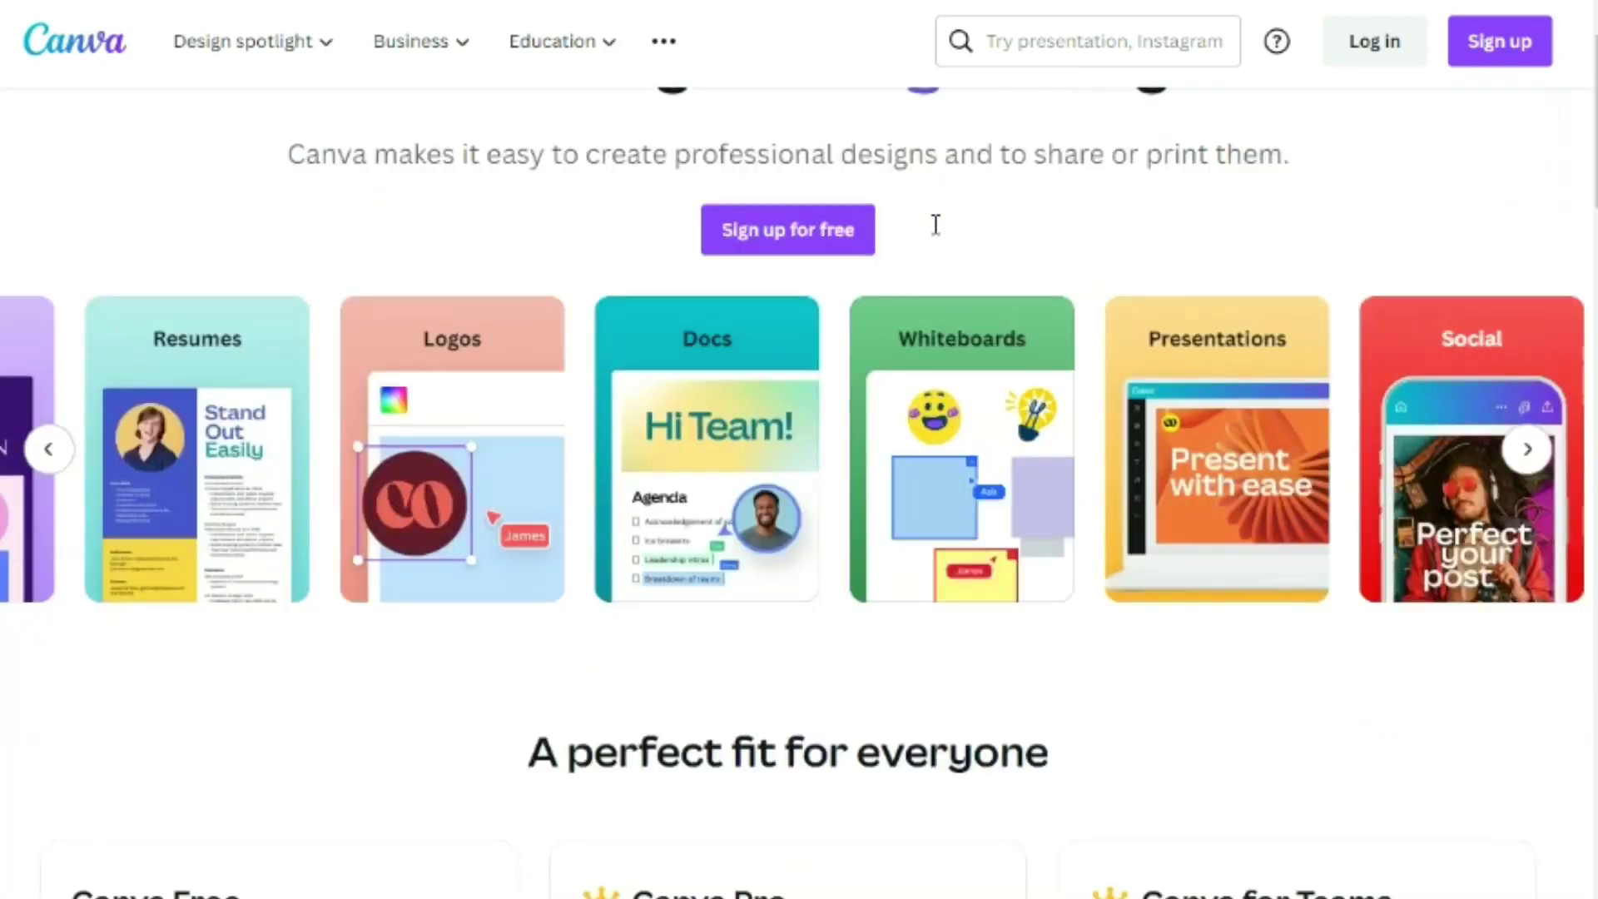
pyautogui.scroll(-5, 934, 233)
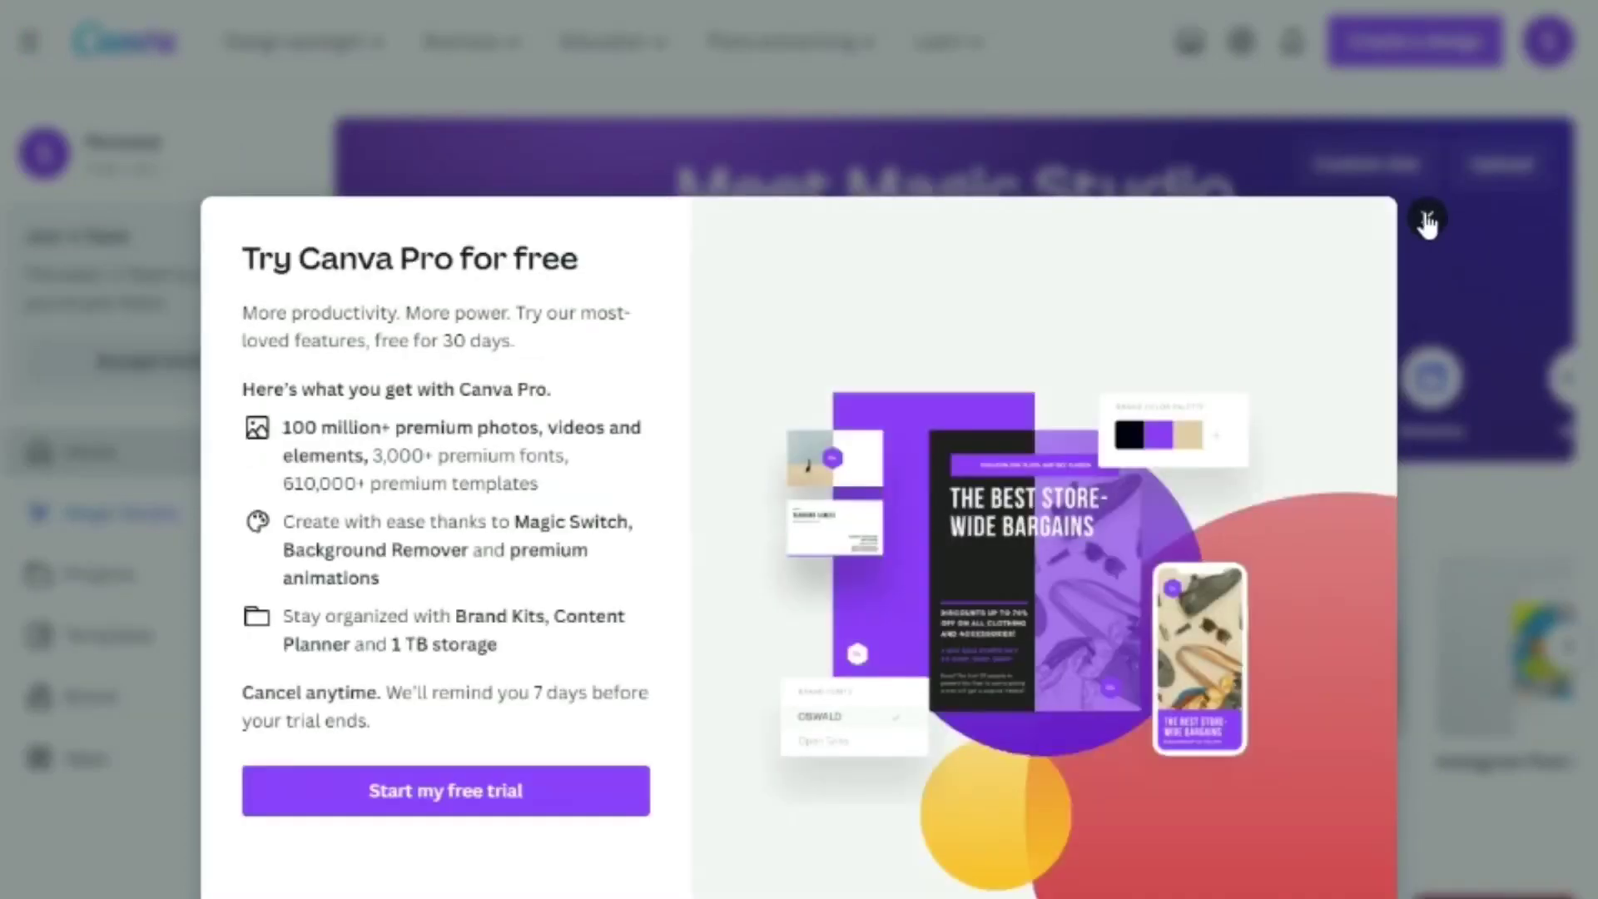
pyautogui.click(1425, 218)
pyautogui.click(921, 285)
pyautogui.write('habit tracker')
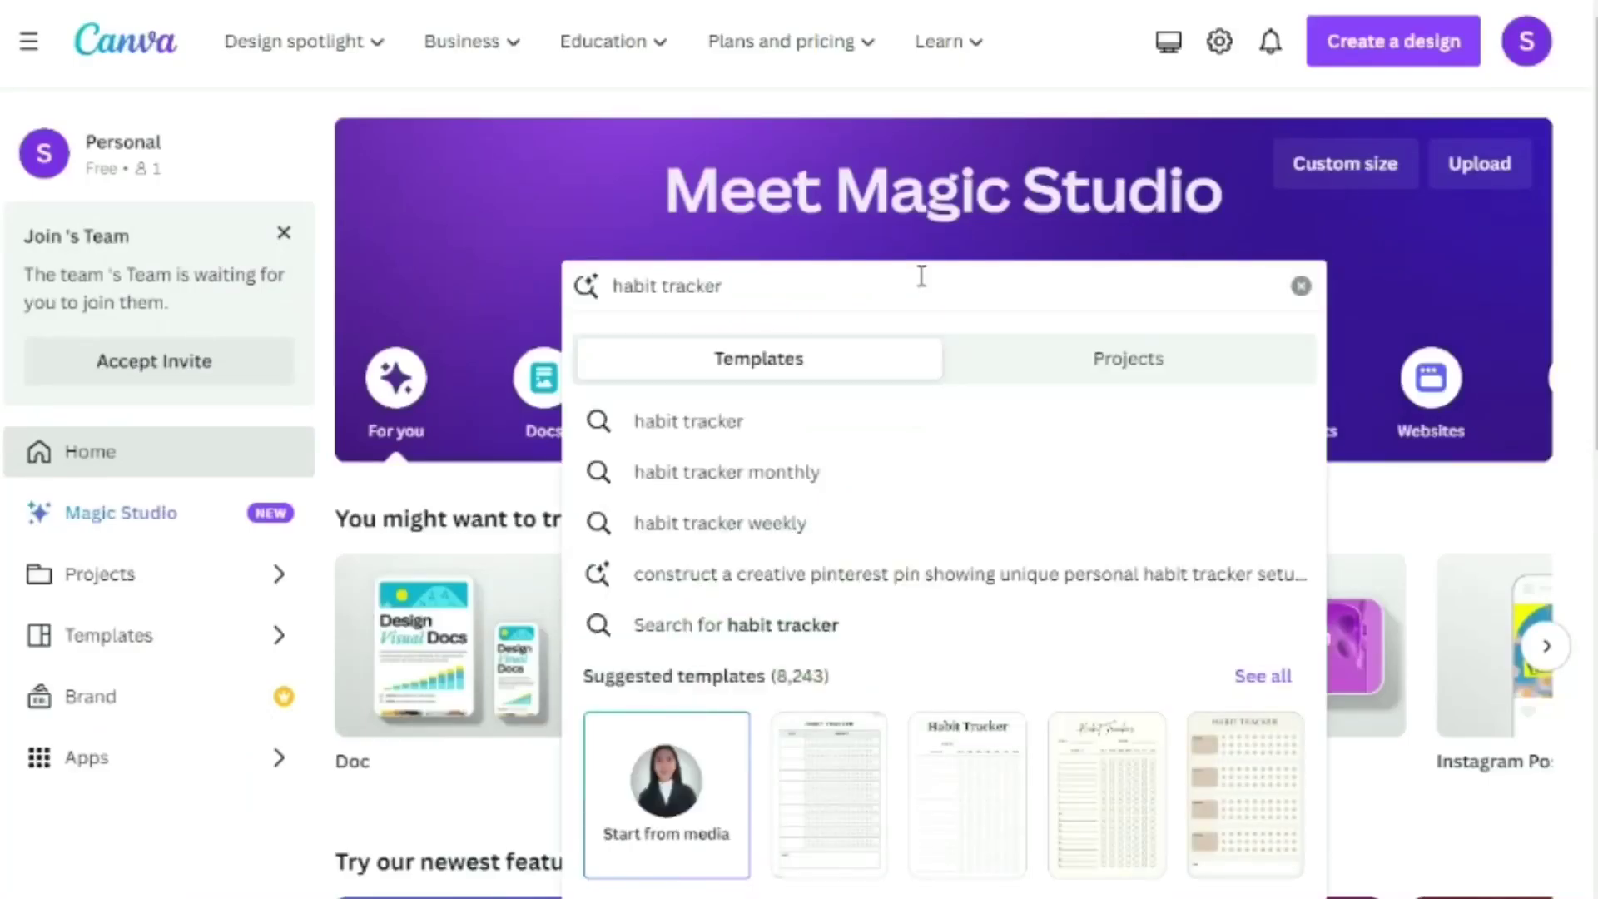
pyautogui.press('Return')
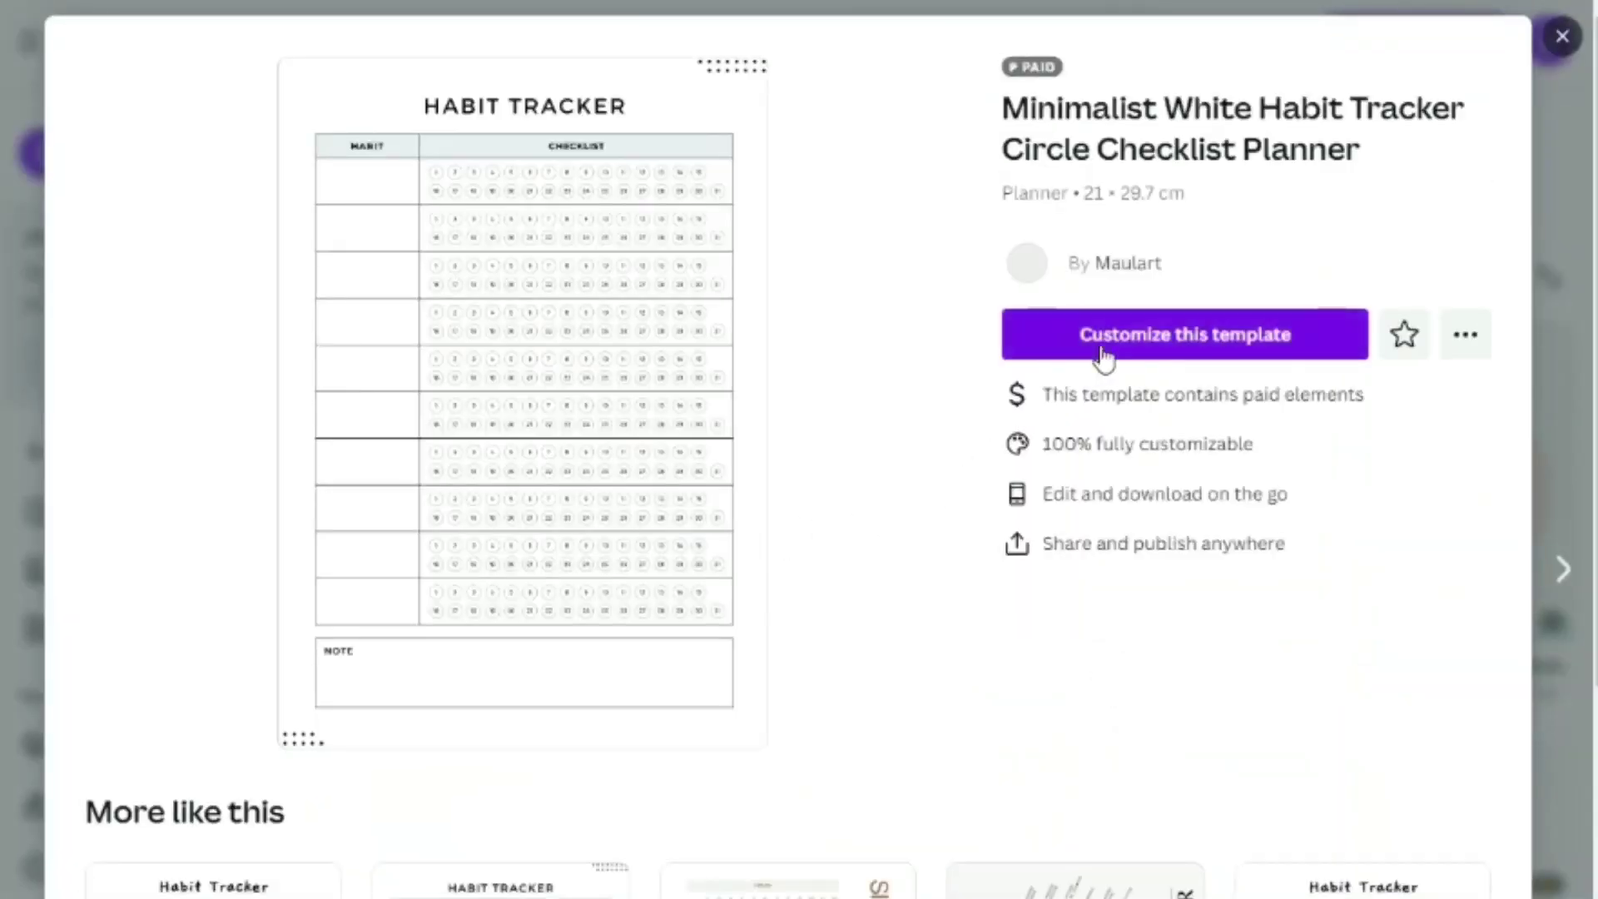
# Step: Open the Minimalist White Habit Tracker template for editing and select its Goals heading text
pyautogui.click(1082, 337)
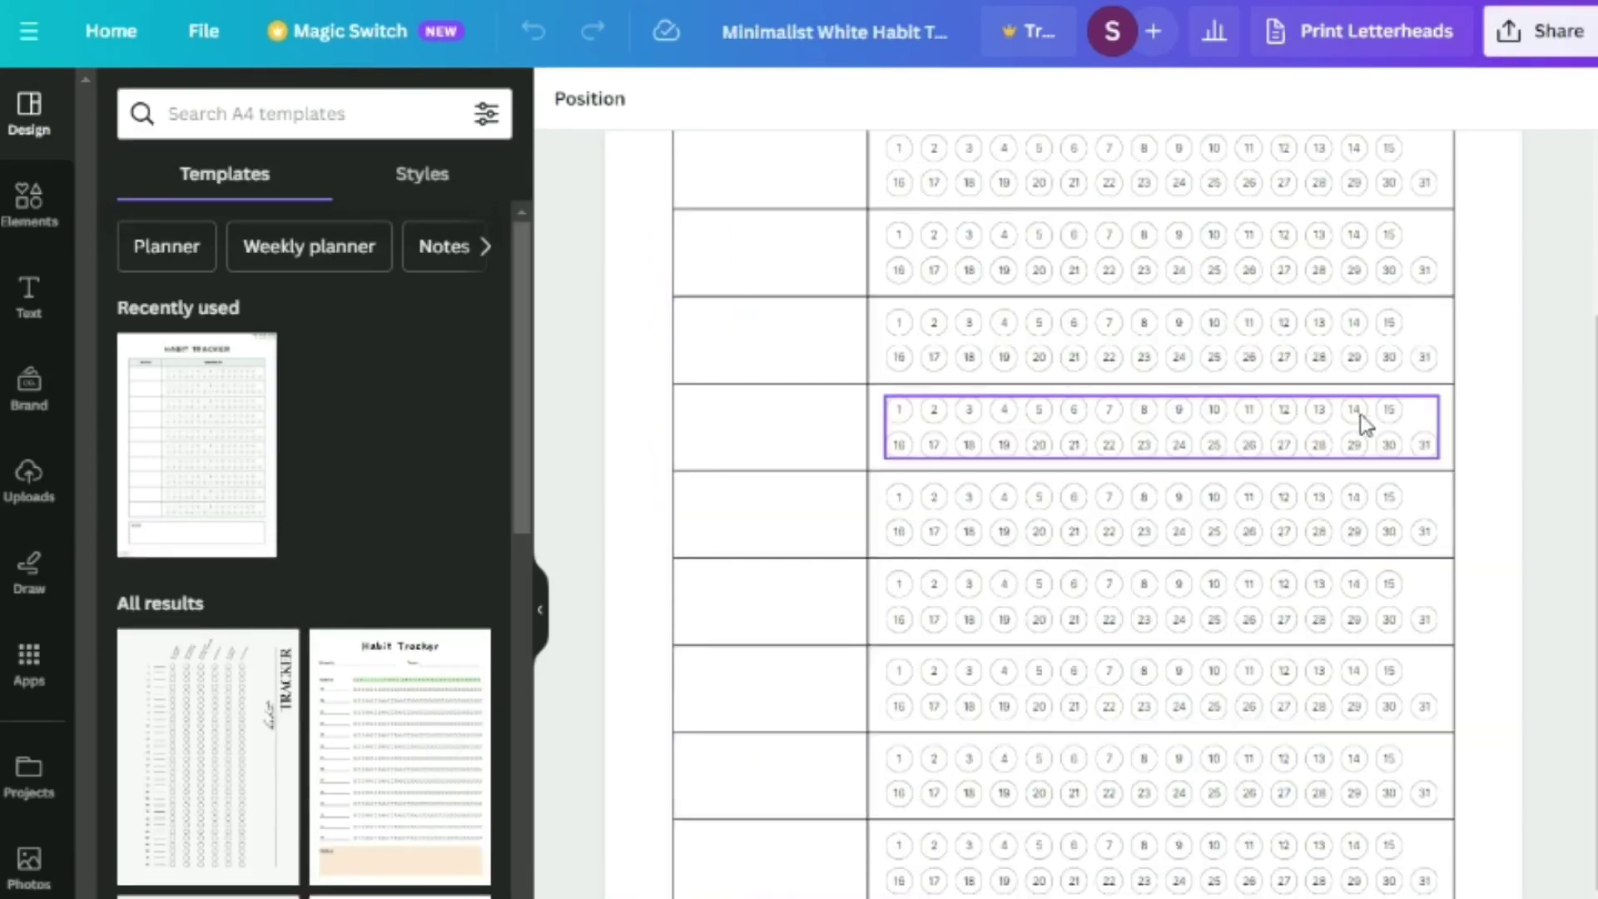
pyautogui.scroll(-2, 1223, 462)
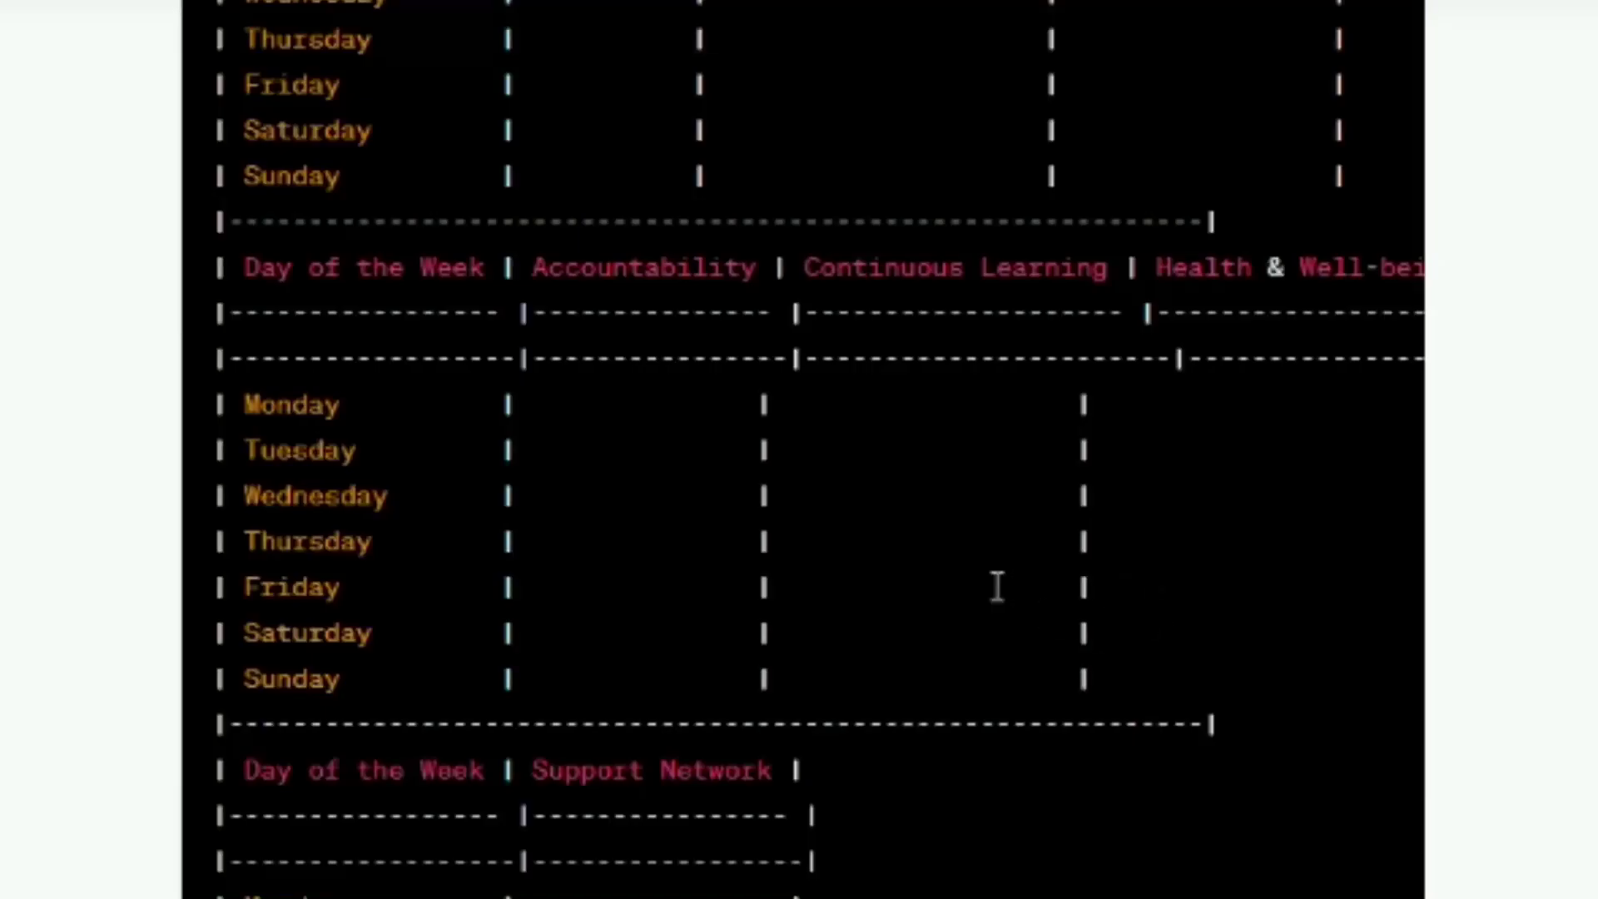
pyautogui.scroll(12, 997, 587)
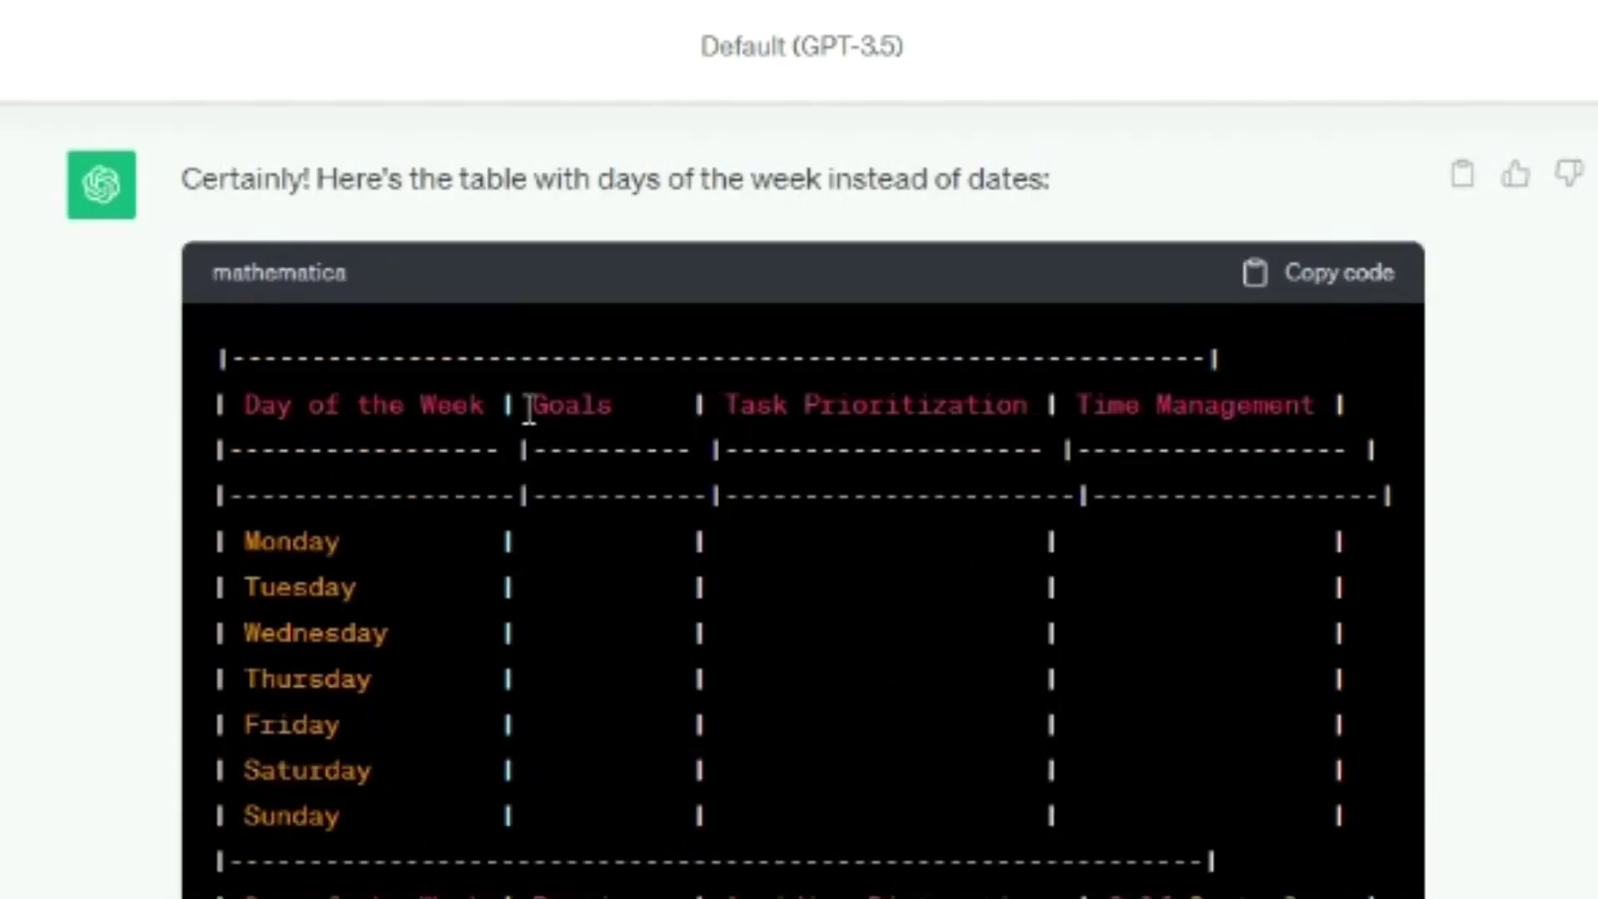
pyautogui.moveTo(517, 404); pyautogui.dragTo(639, 402)
pyautogui.click(643, 400)
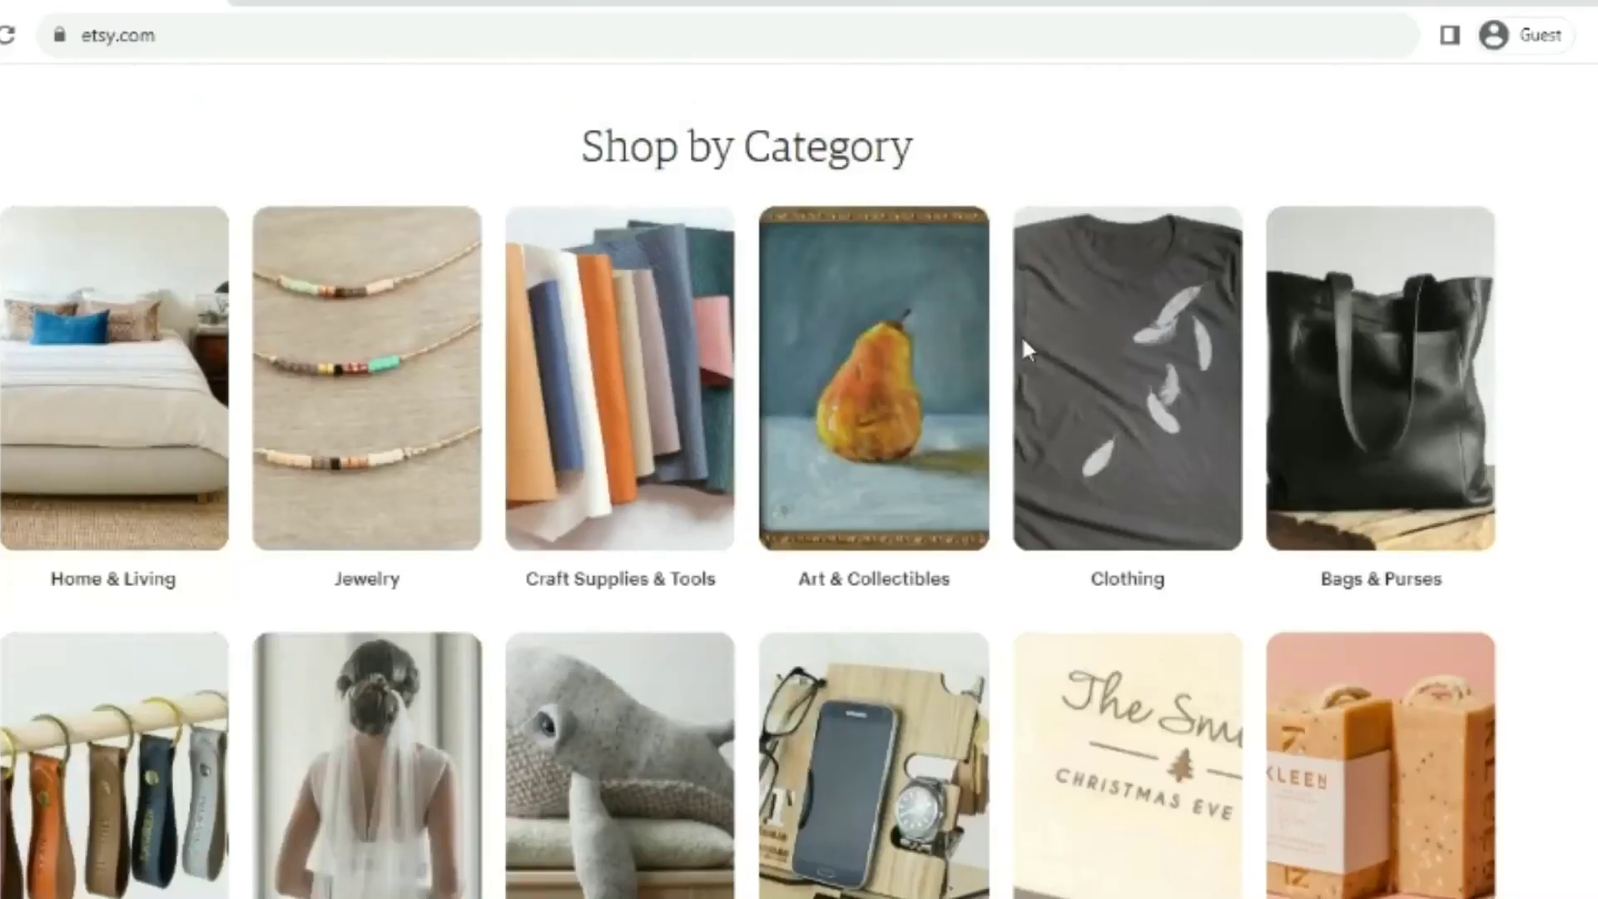
# Step: Enter 'habit tracker' into the Etsy home page search box without submitting
pyautogui.scroll(-8, 1024, 343)
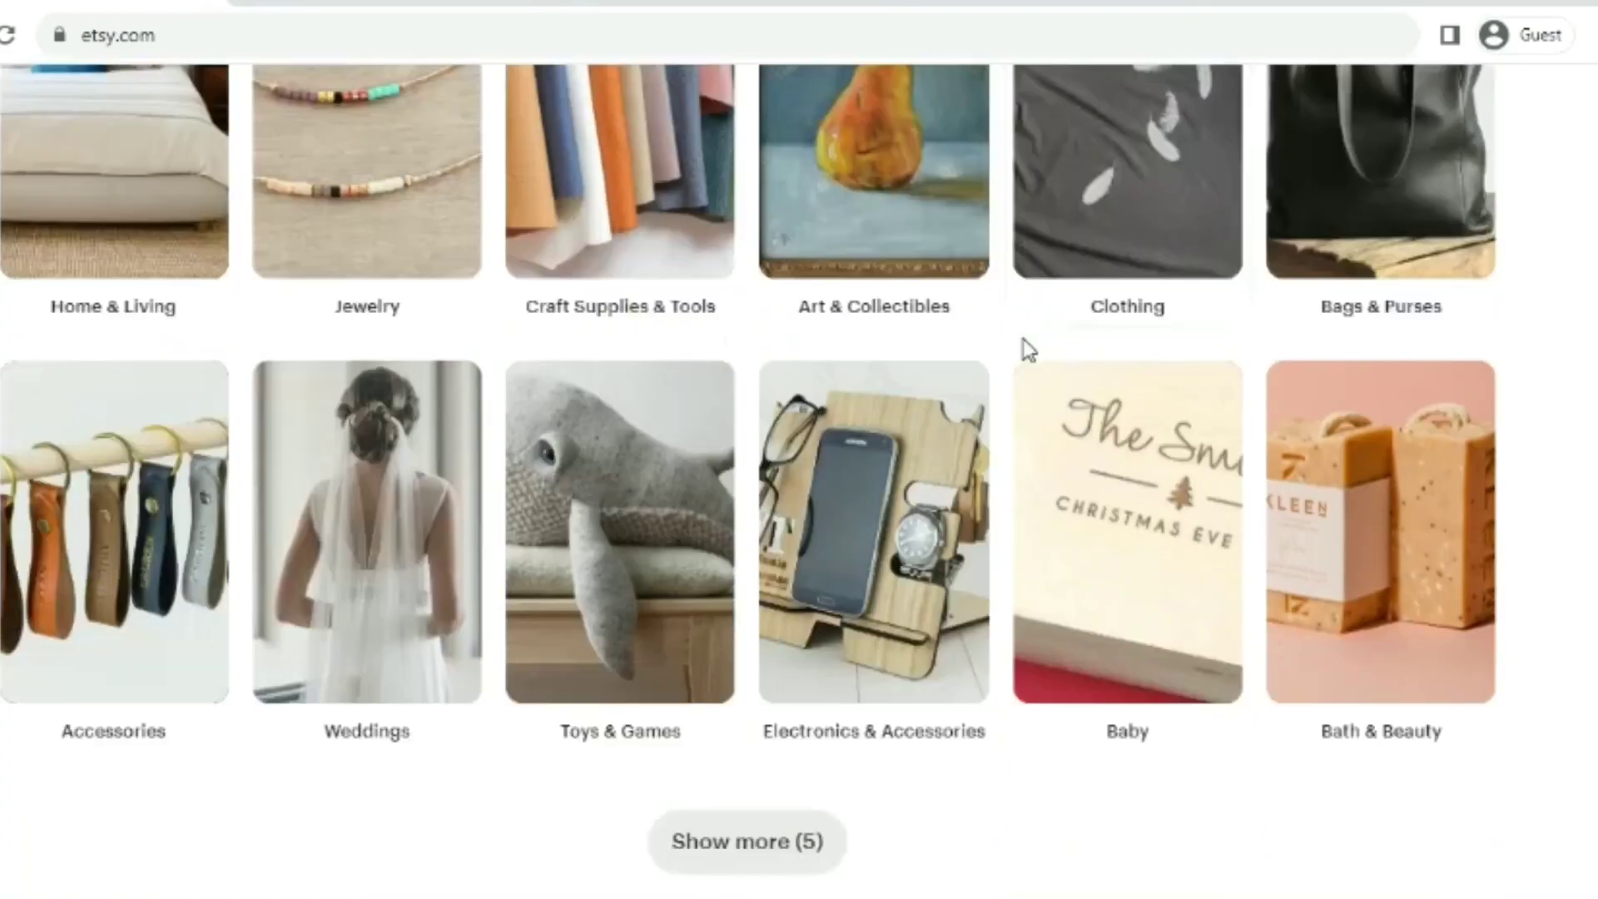
pyautogui.scroll(-2, 1011, 366)
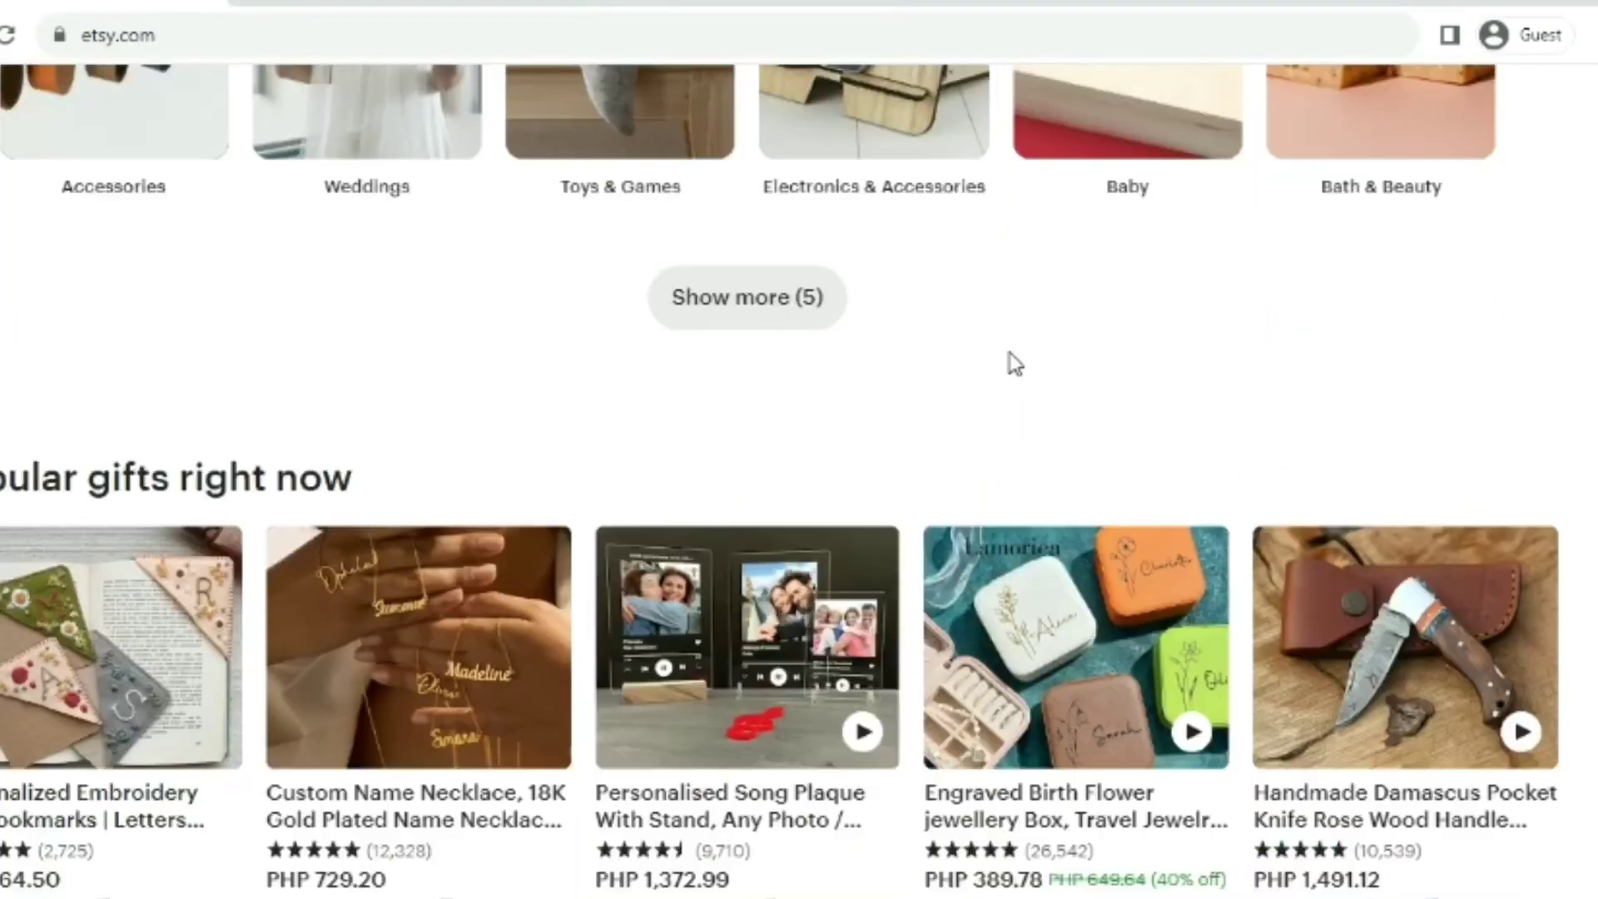
pyautogui.scroll(8, 1016, 363)
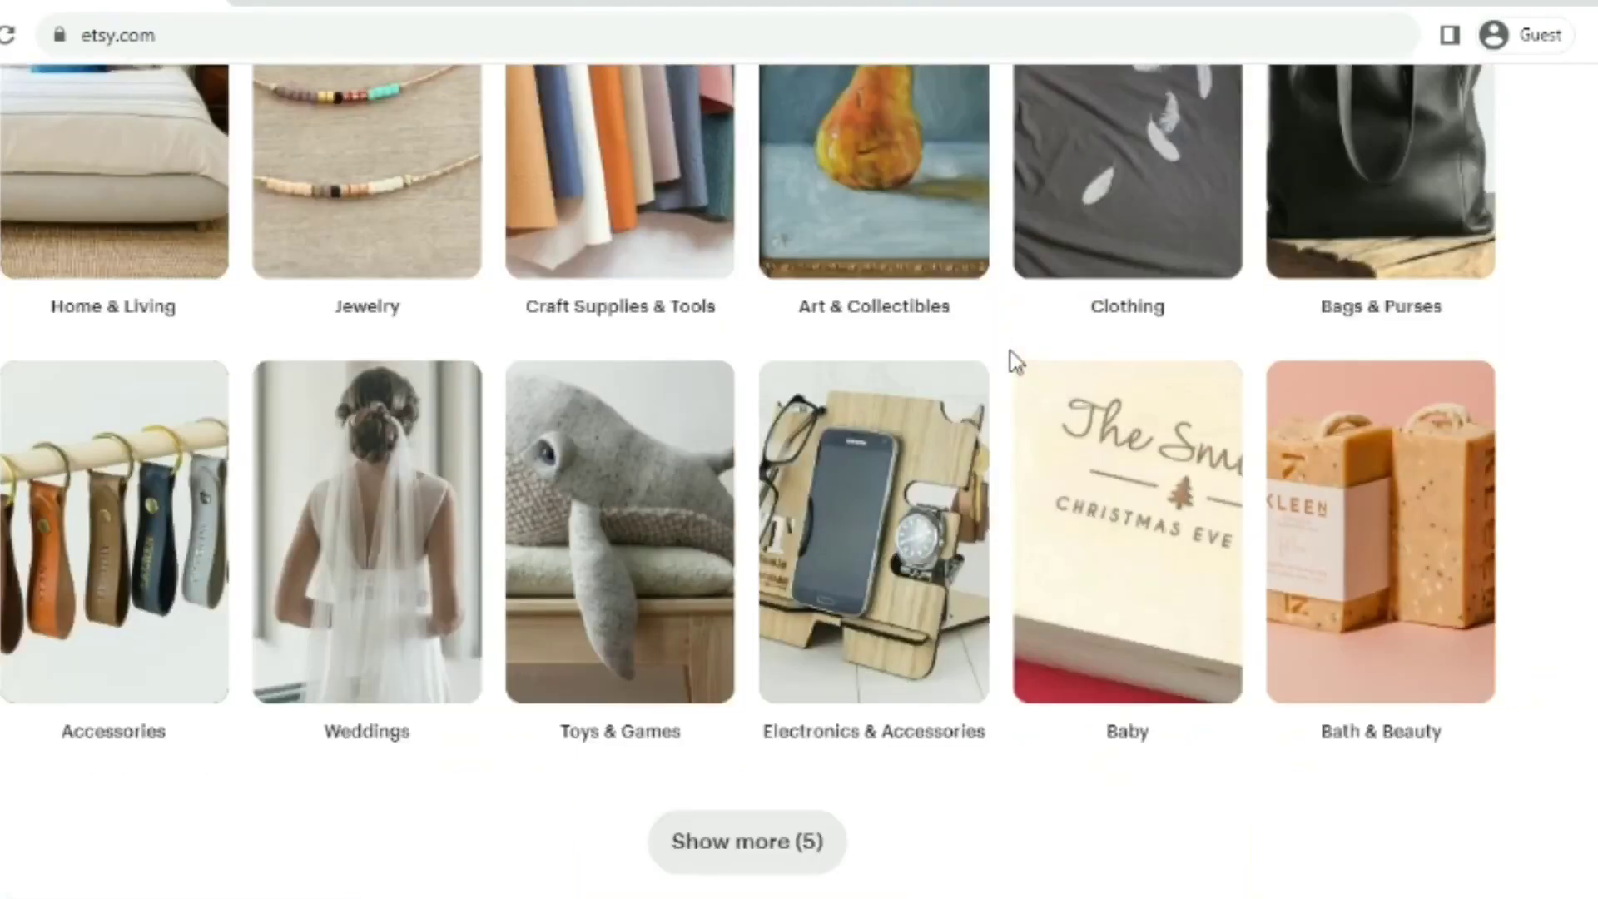
pyautogui.scroll(8, 1014, 360)
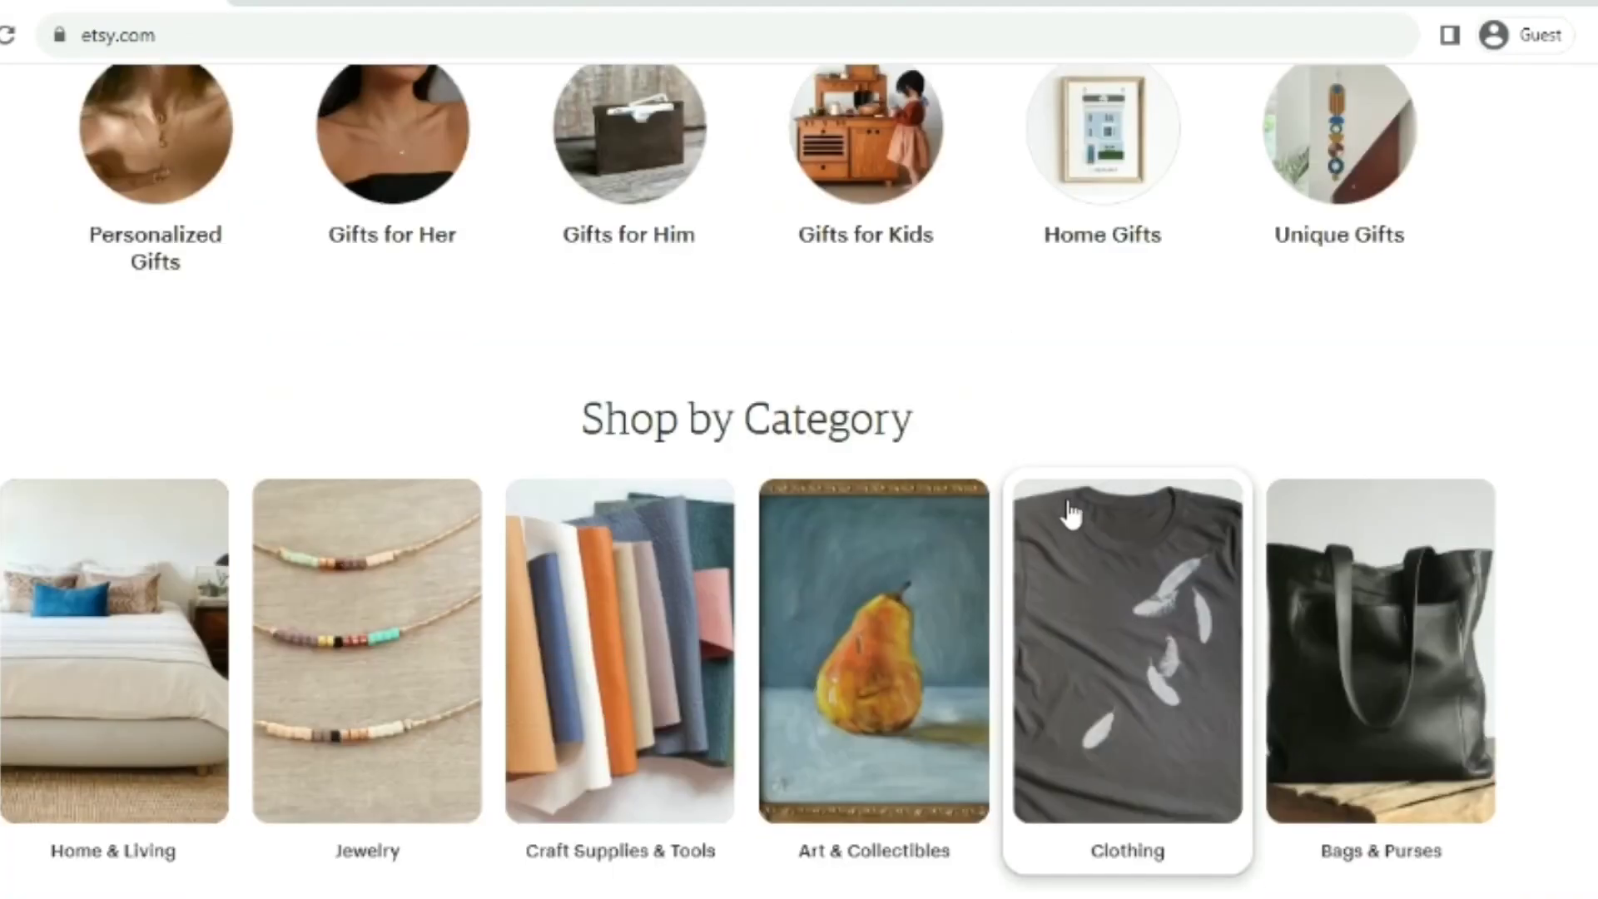
pyautogui.scroll(-3, 1070, 510)
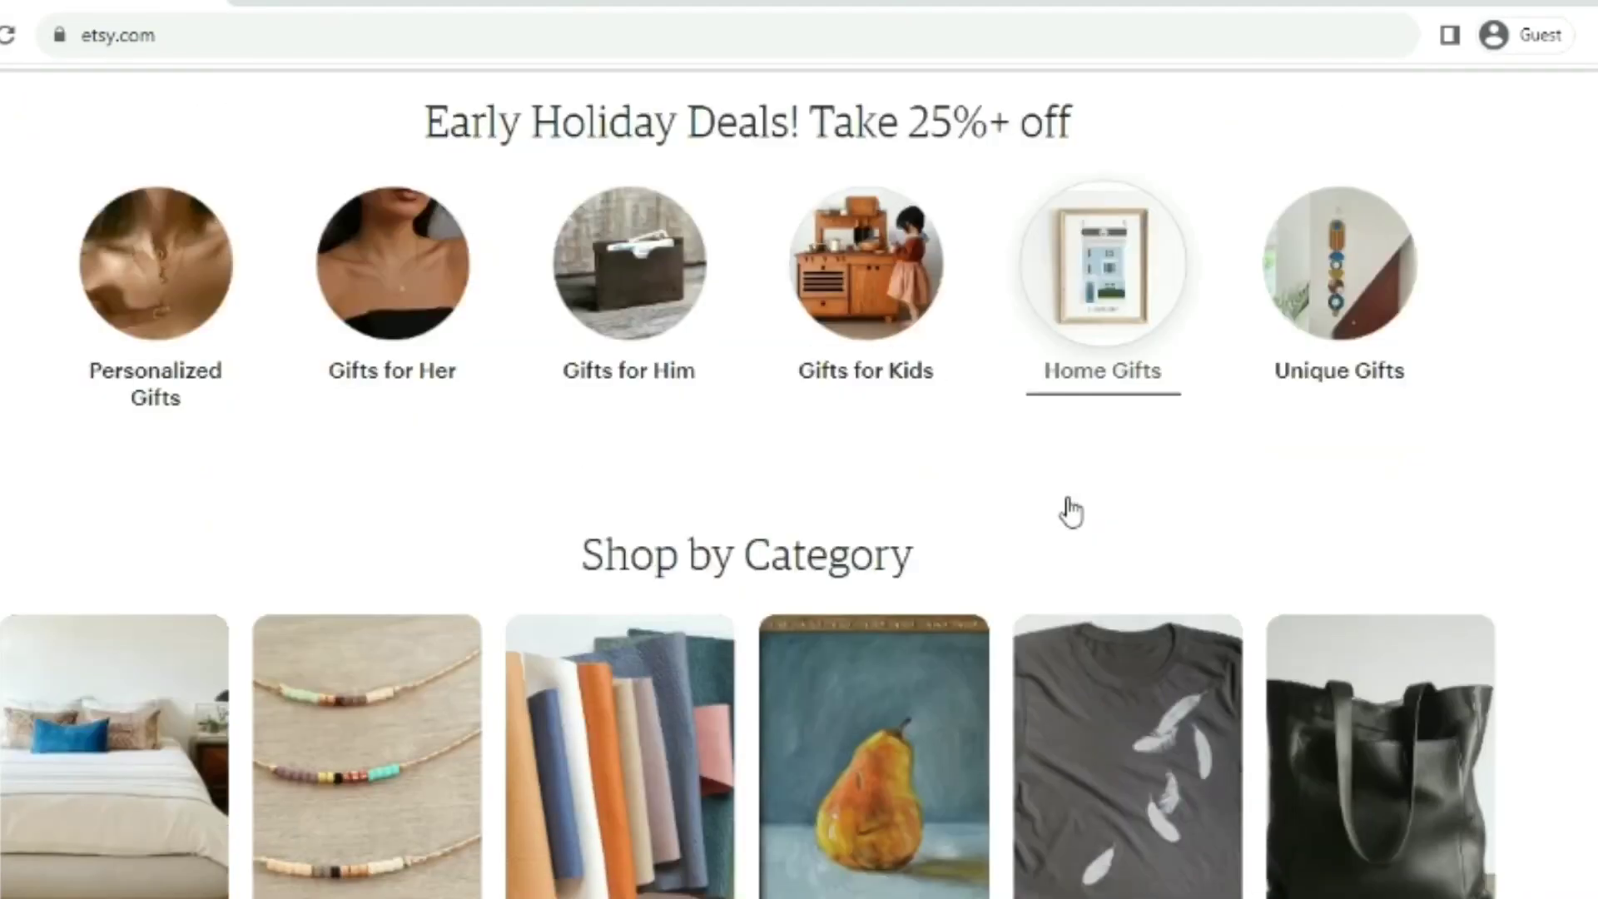
pyautogui.scroll(3, 1067, 510)
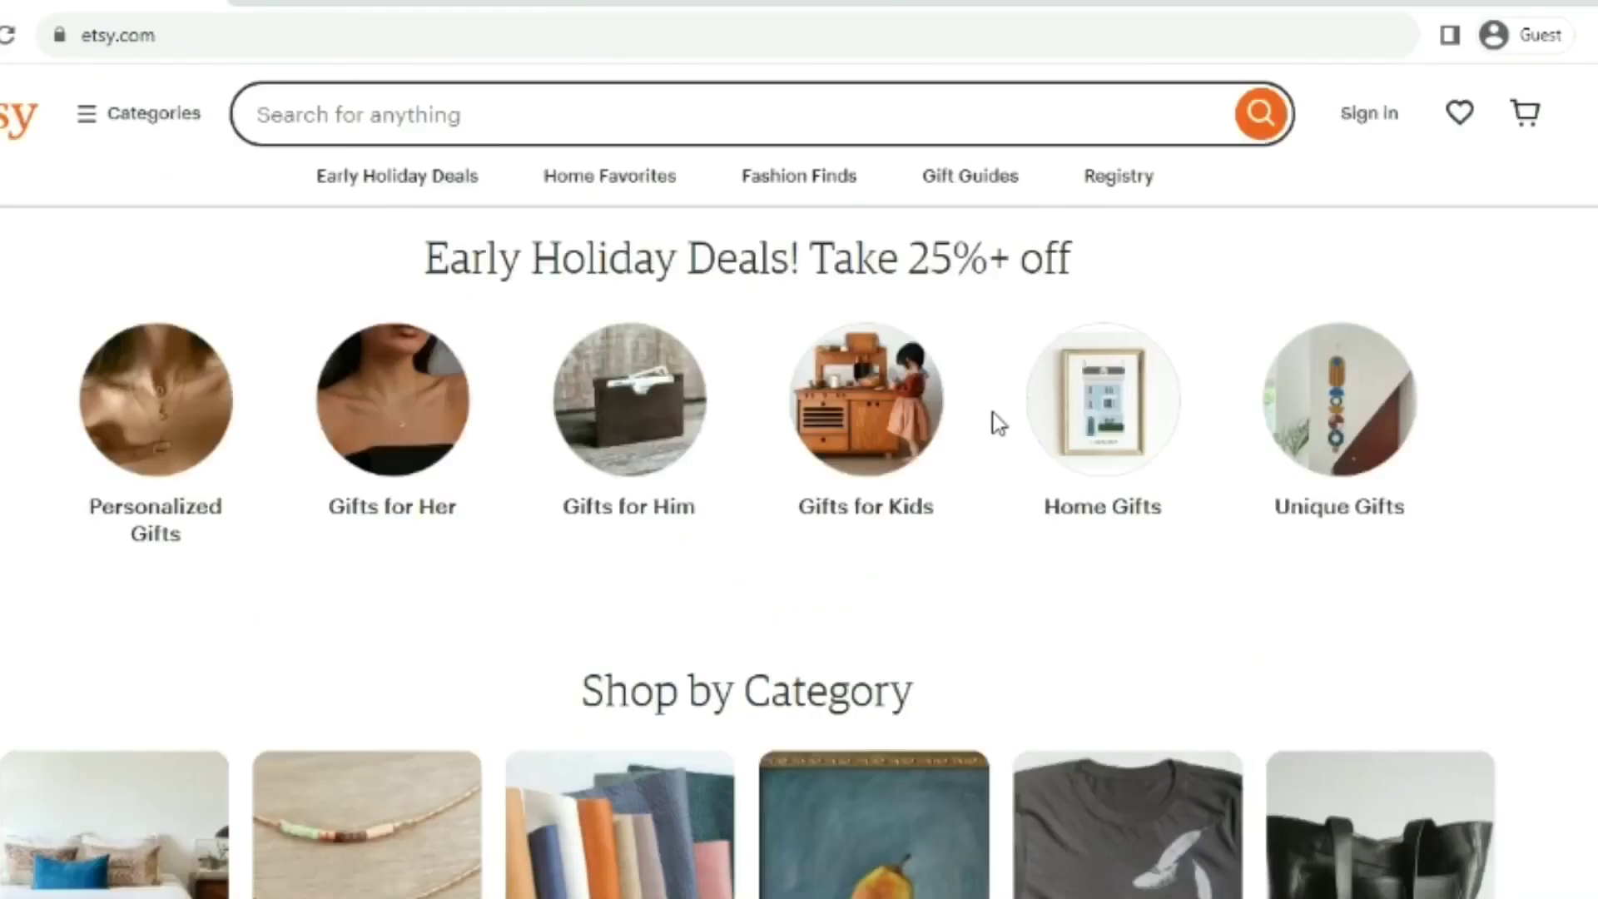
pyautogui.click(569, 133)
pyautogui.write('habi')
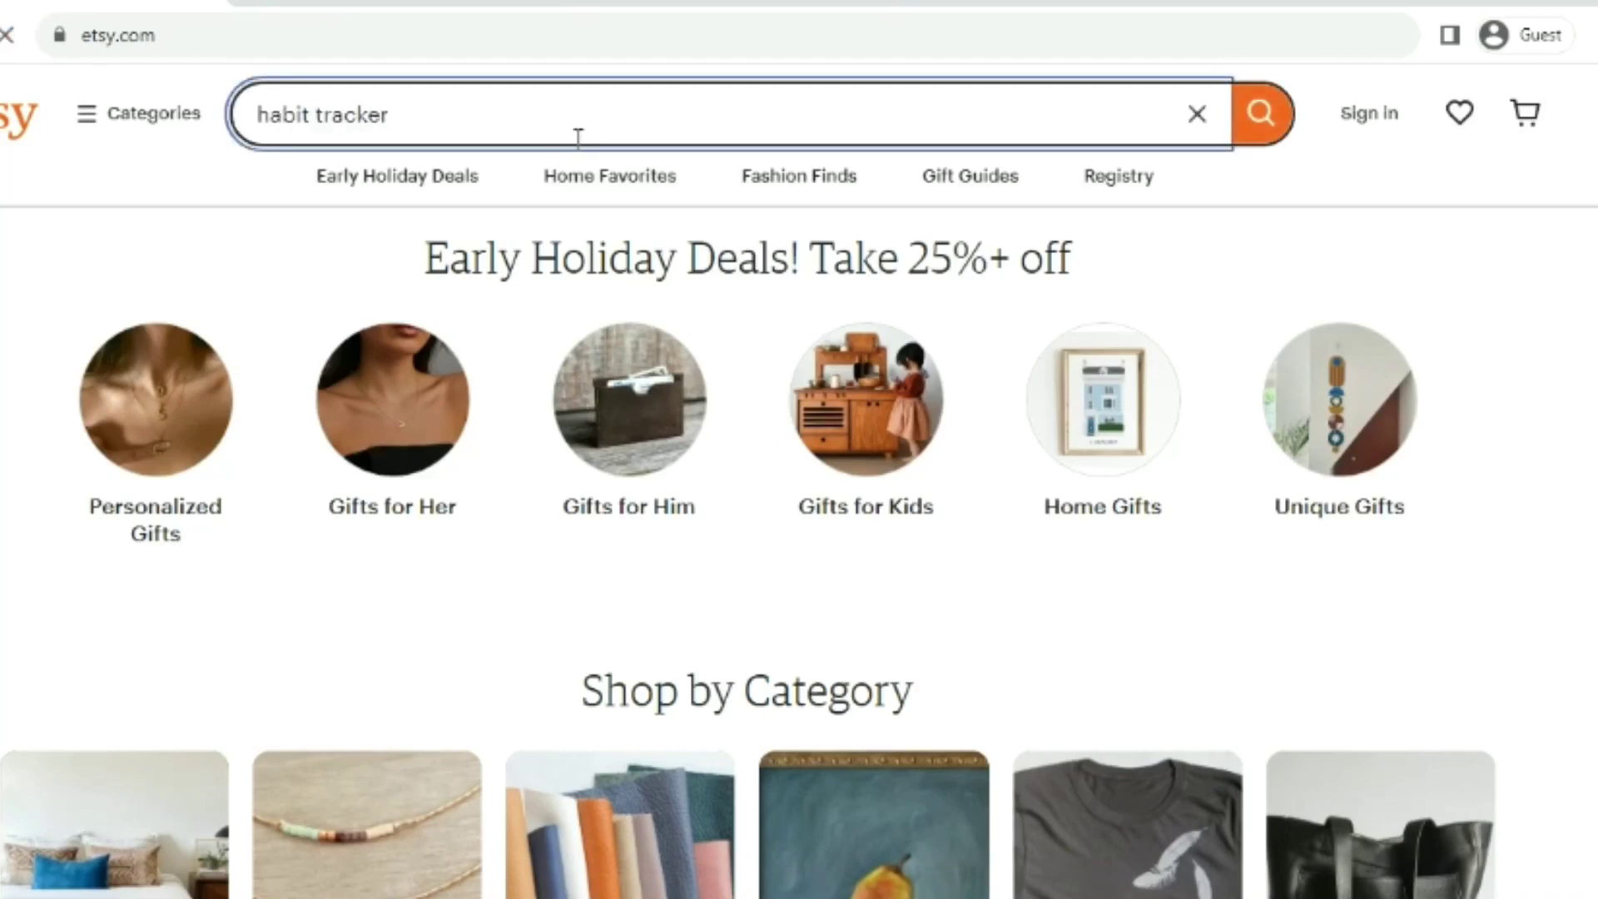
pyautogui.write('t tracker')
# Step: Submit the 'habit tracker' search and browse results like the PHP 115.38 Circle Habit Tracker
pyautogui.press('Return')
pyautogui.scroll(-5, 691, 326)
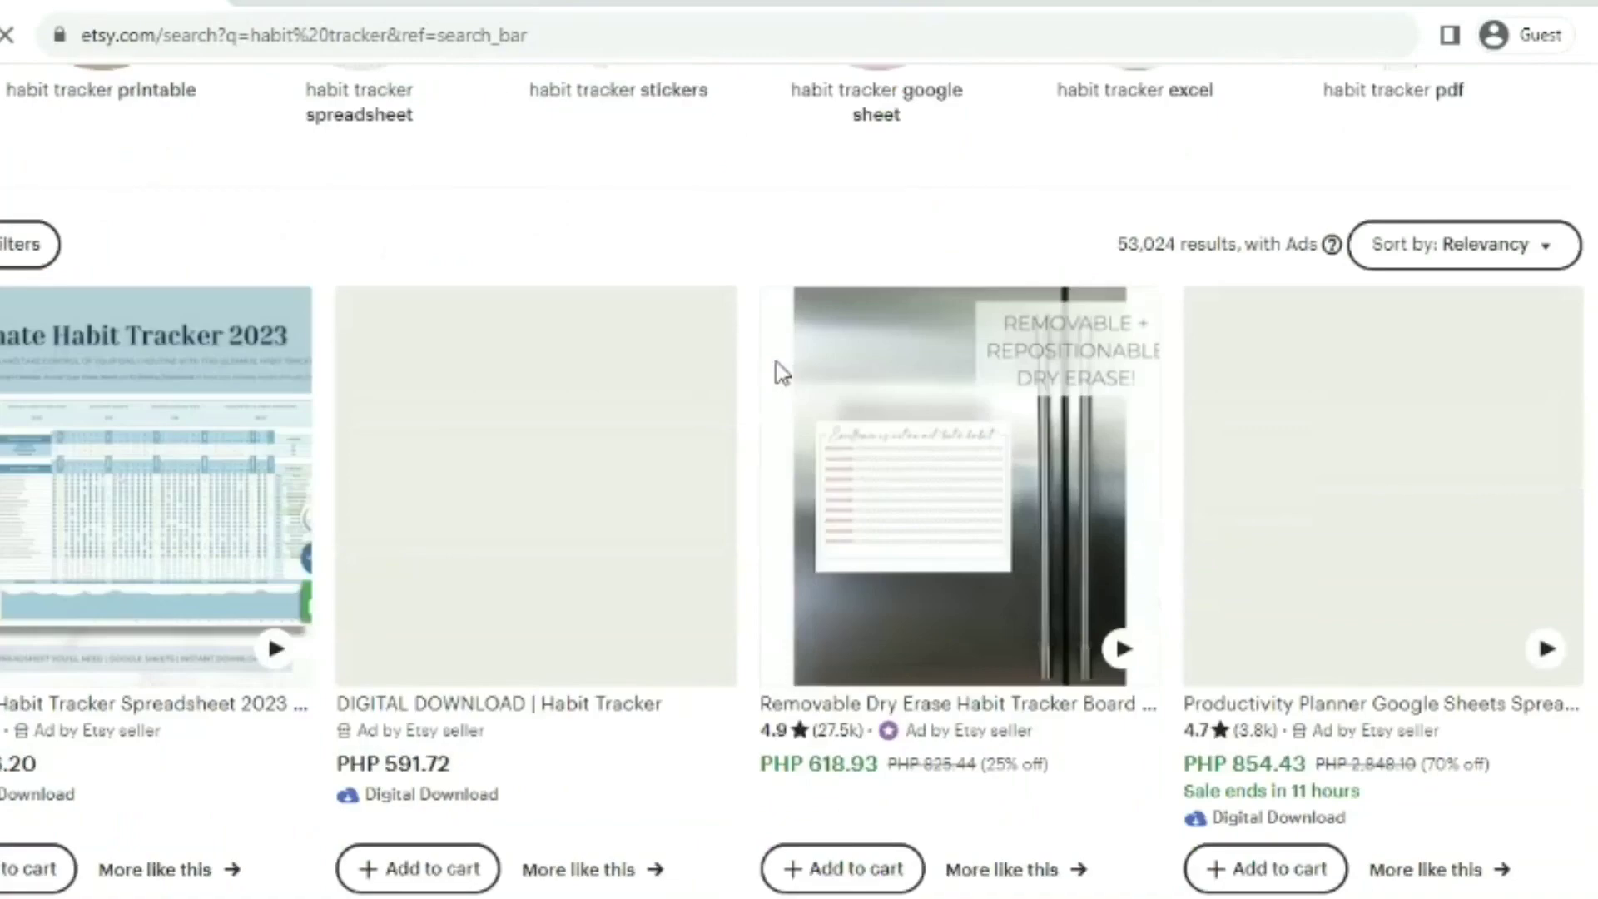
pyautogui.scroll(-3, 783, 373)
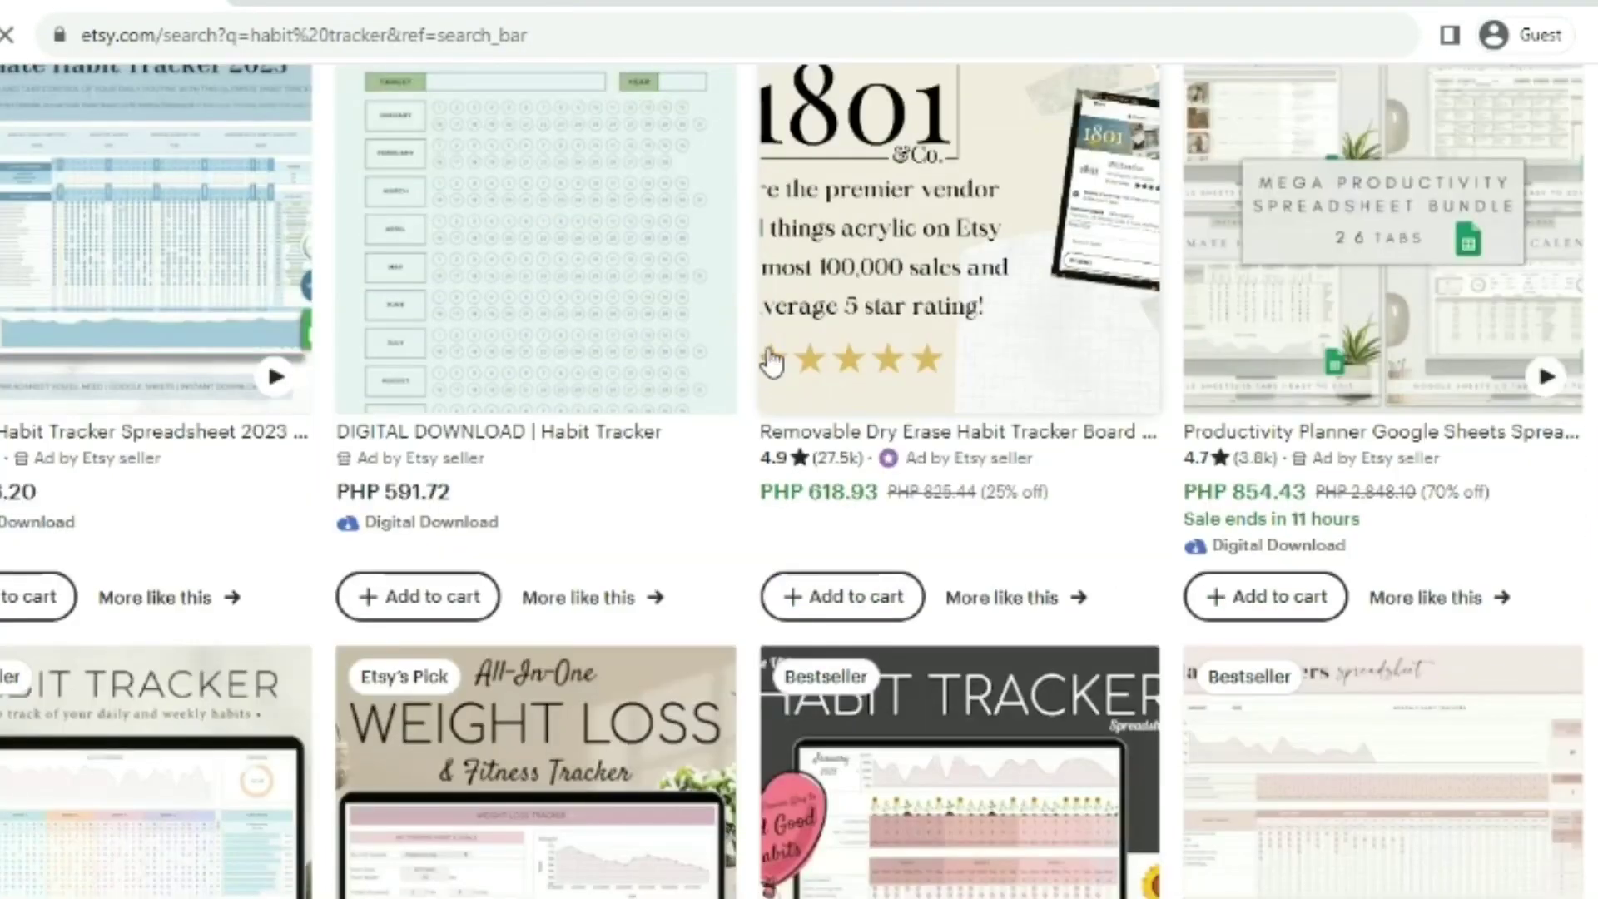
pyautogui.scroll(-10, 770, 359)
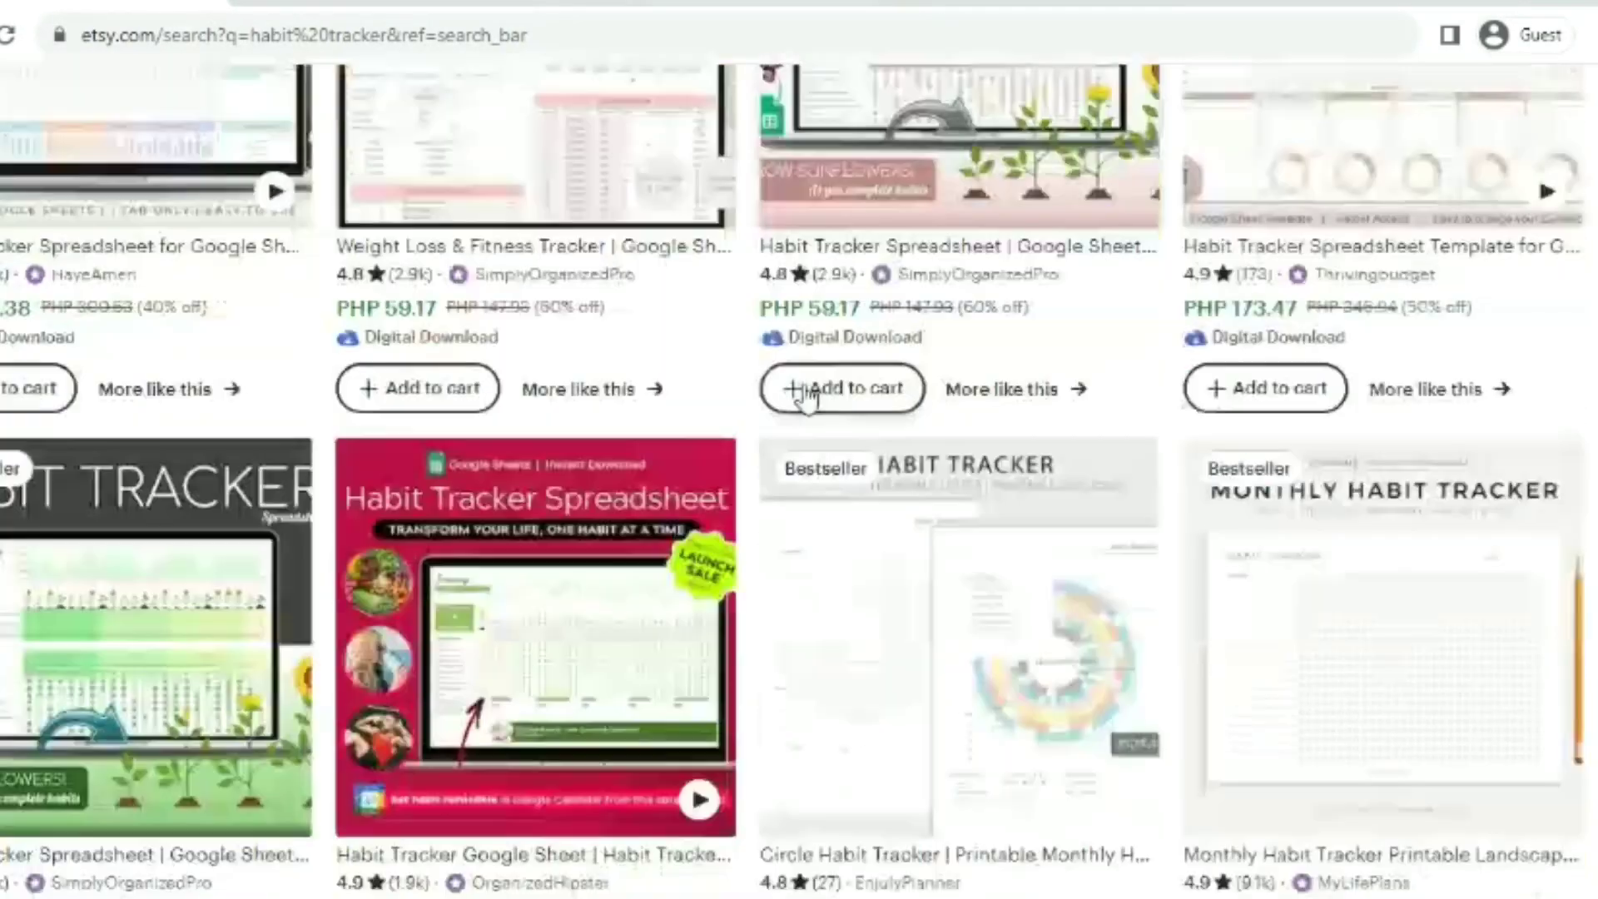
pyautogui.scroll(-7, 812, 392)
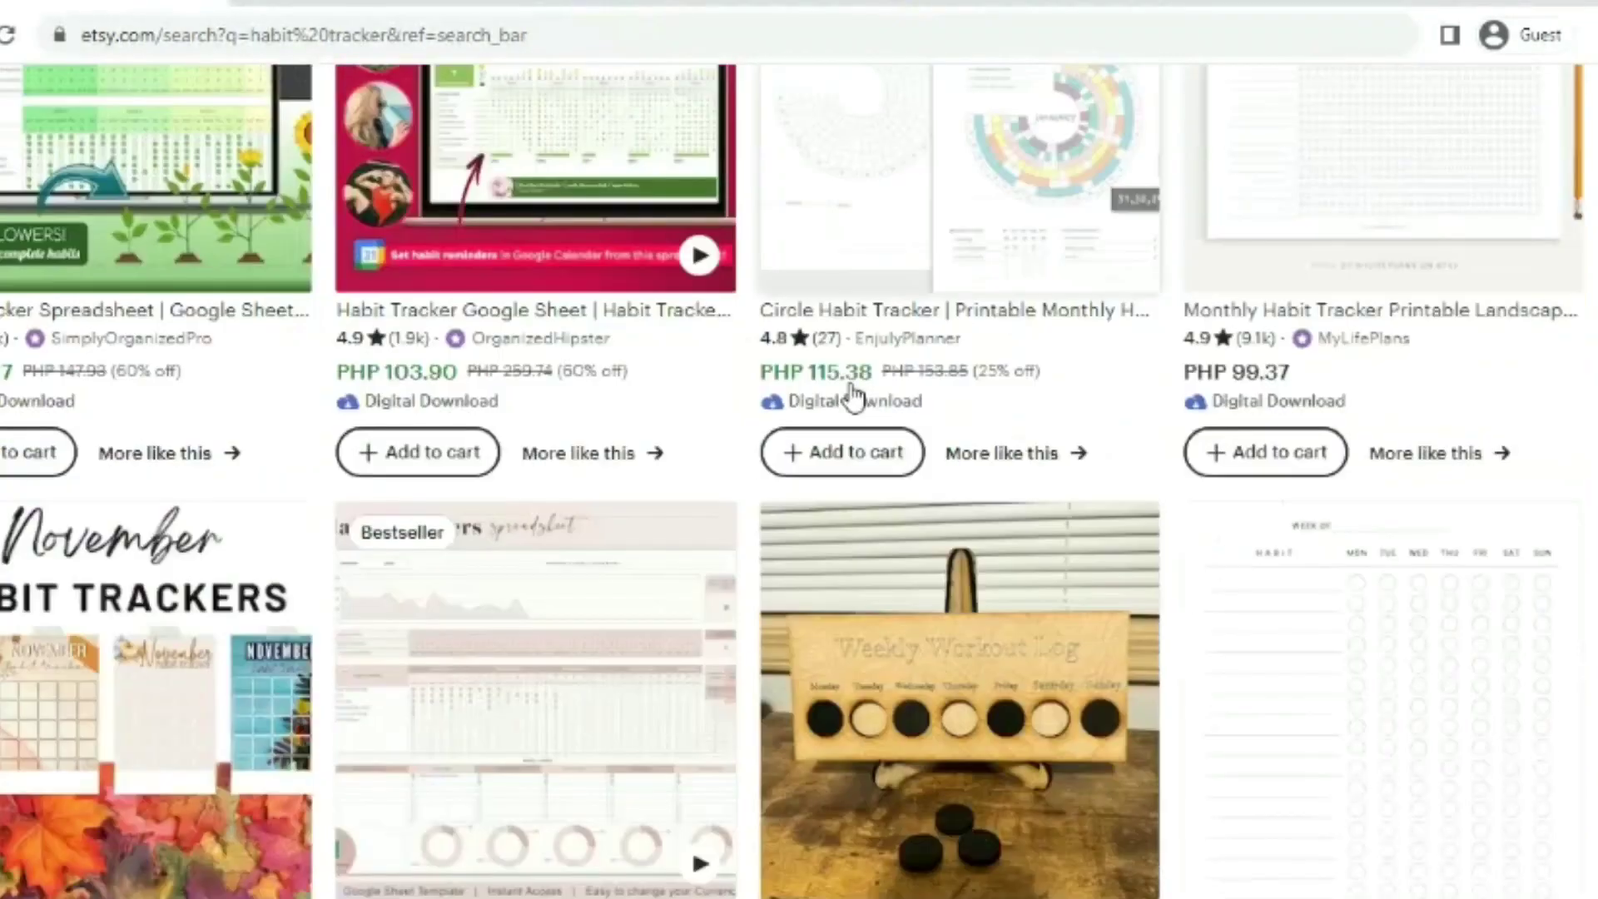
pyautogui.scroll(-5, 854, 397)
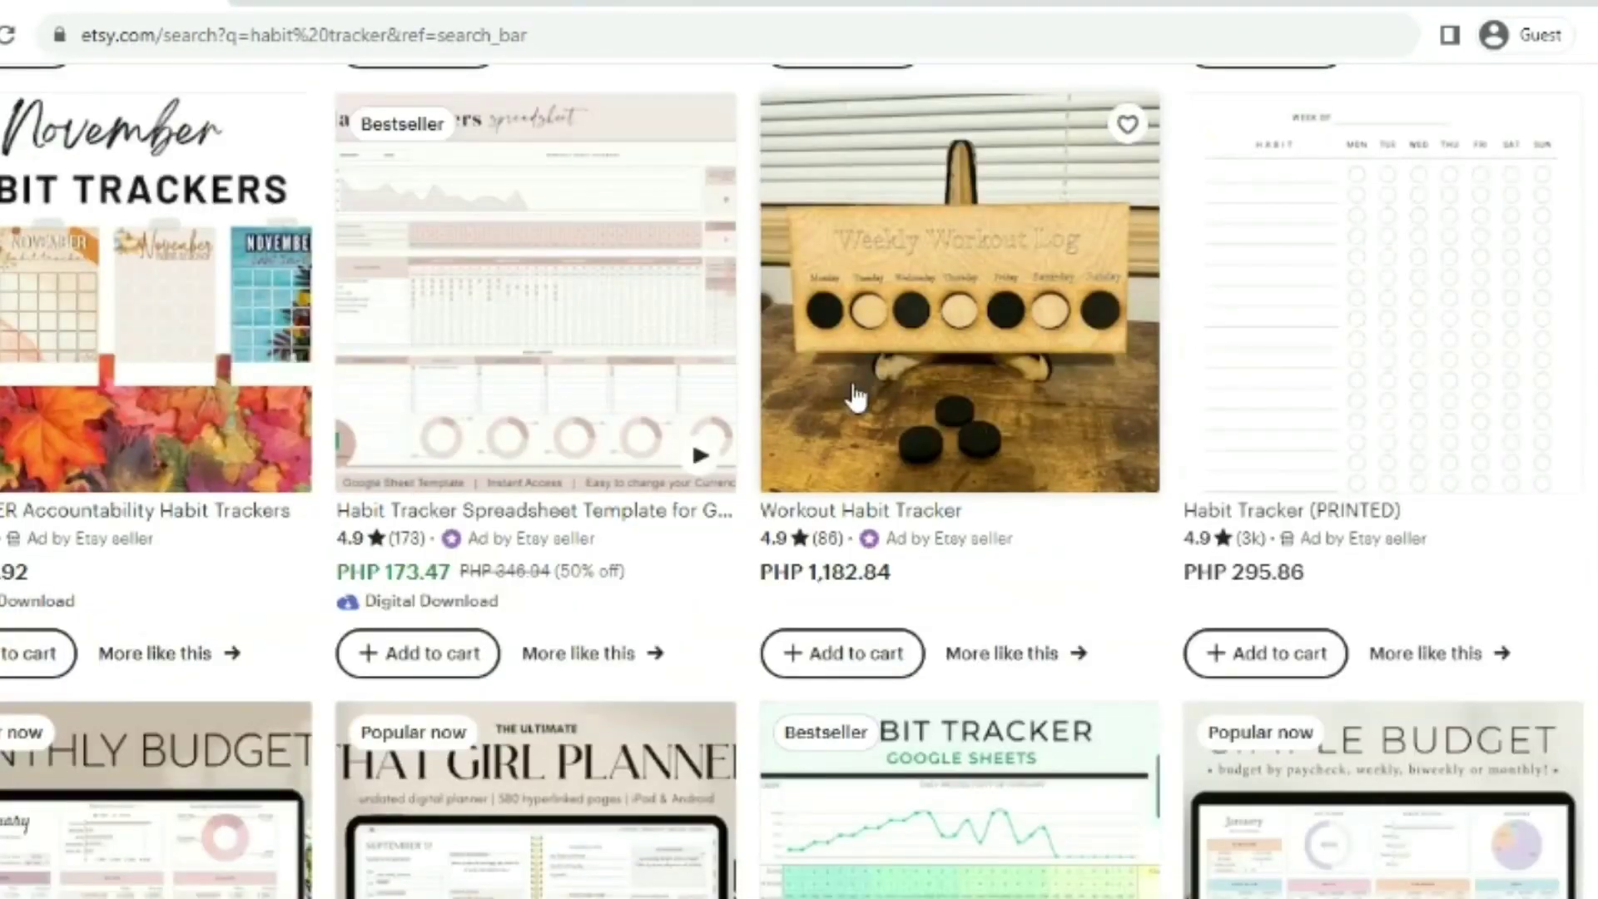
pyautogui.scroll(-5, 855, 397)
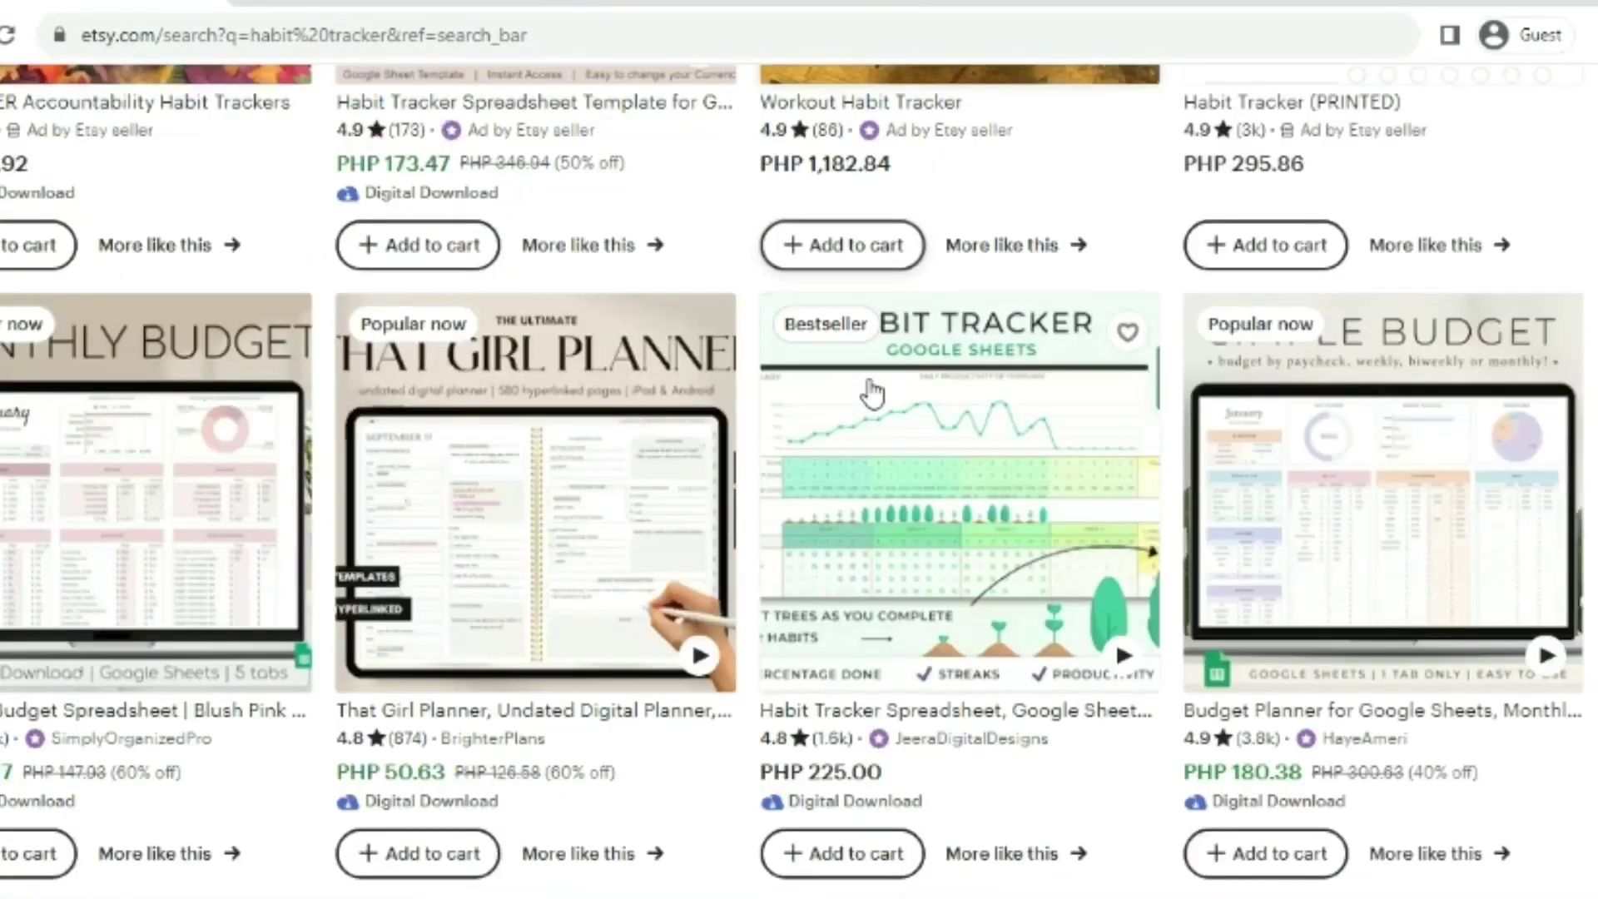
pyautogui.scroll(-8, 872, 393)
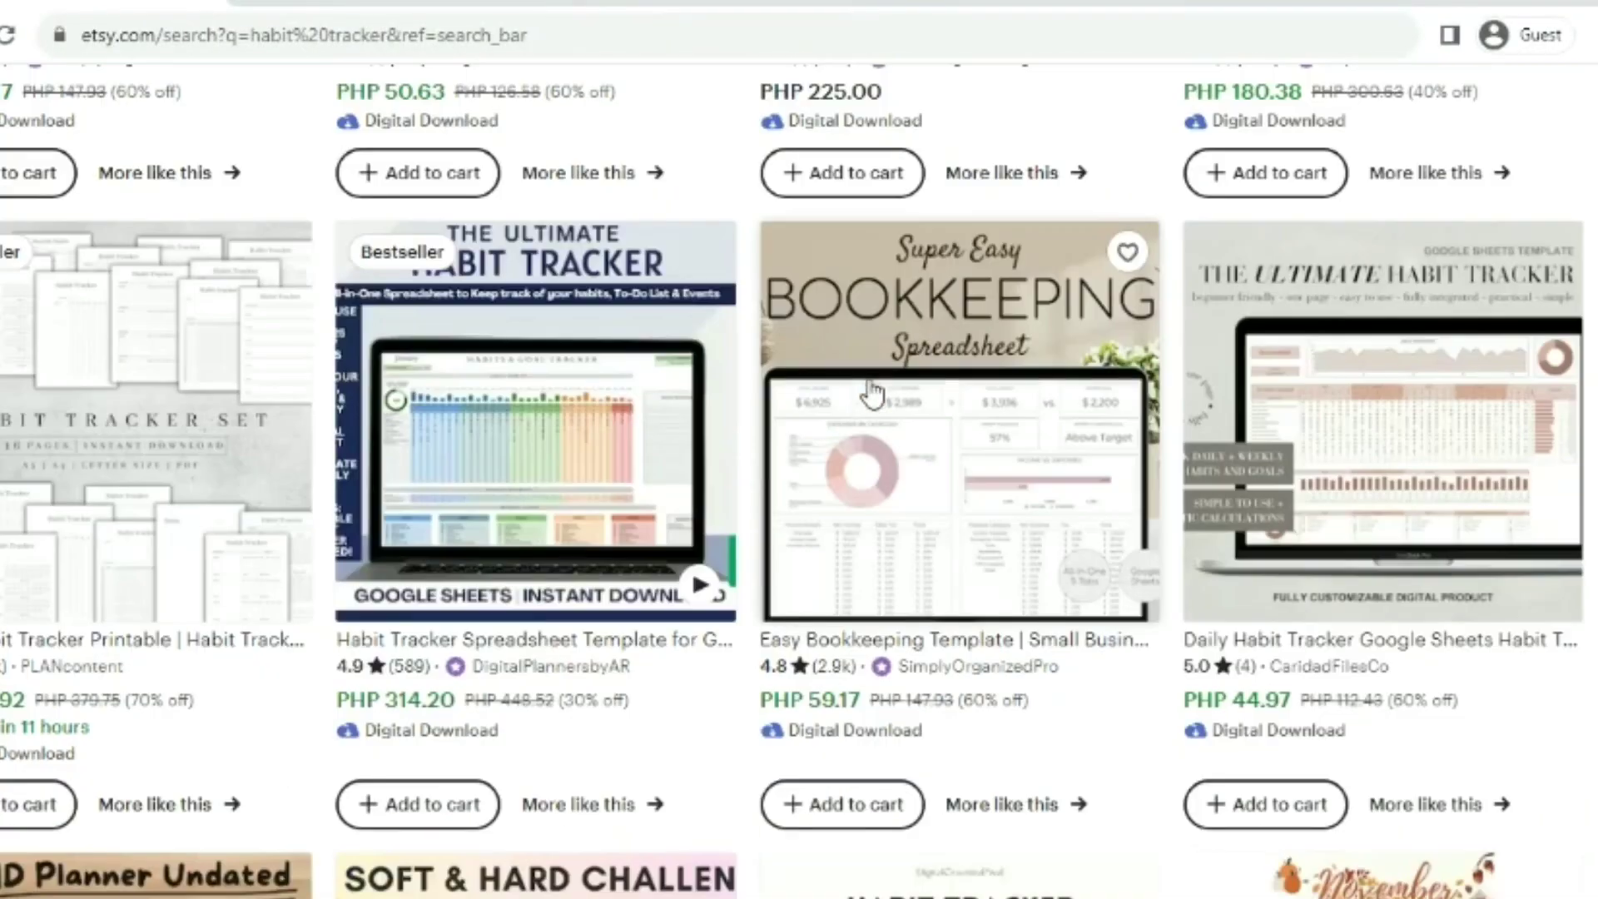
pyautogui.scroll(-3, 932, 436)
pyautogui.scroll(-2, 937, 434)
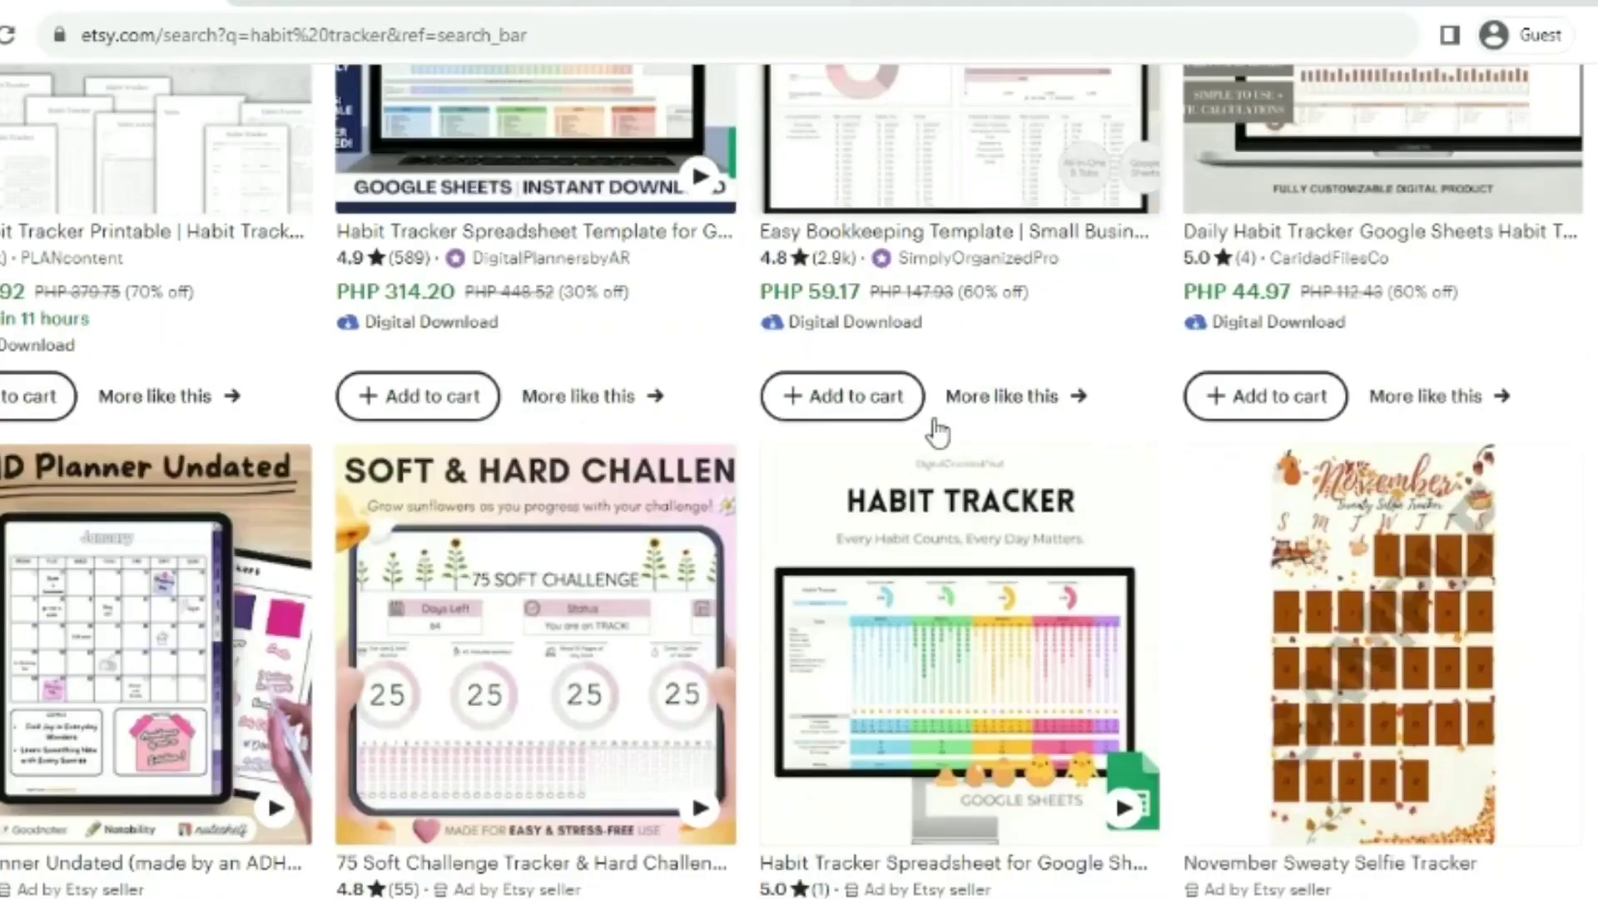
pyautogui.scroll(11, 942, 429)
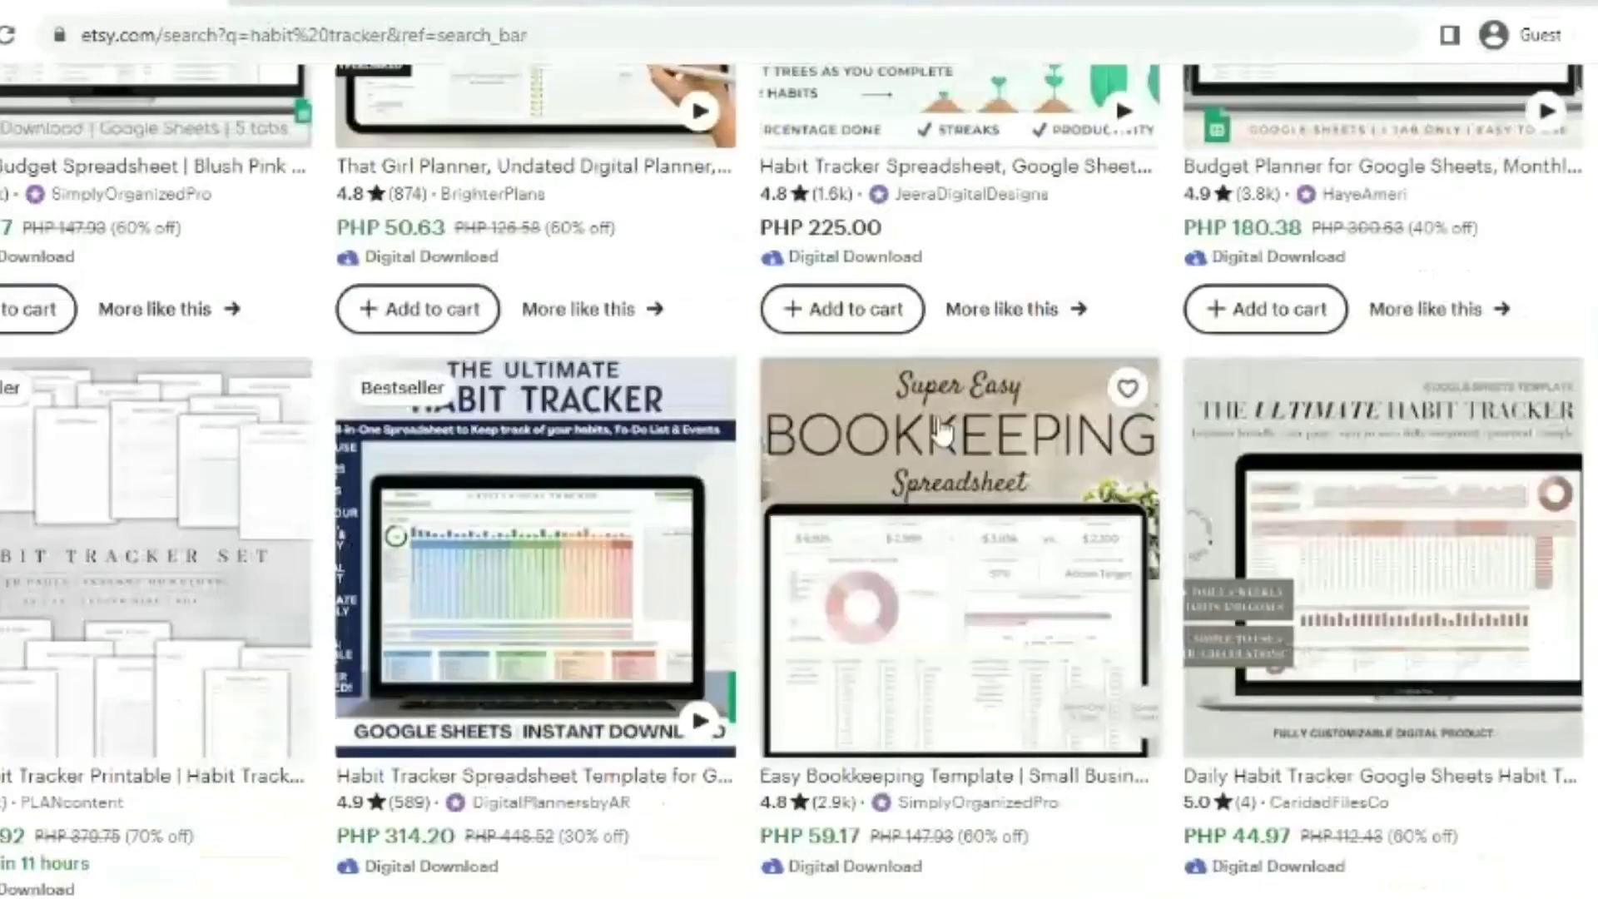
pyautogui.scroll(8, 955, 423)
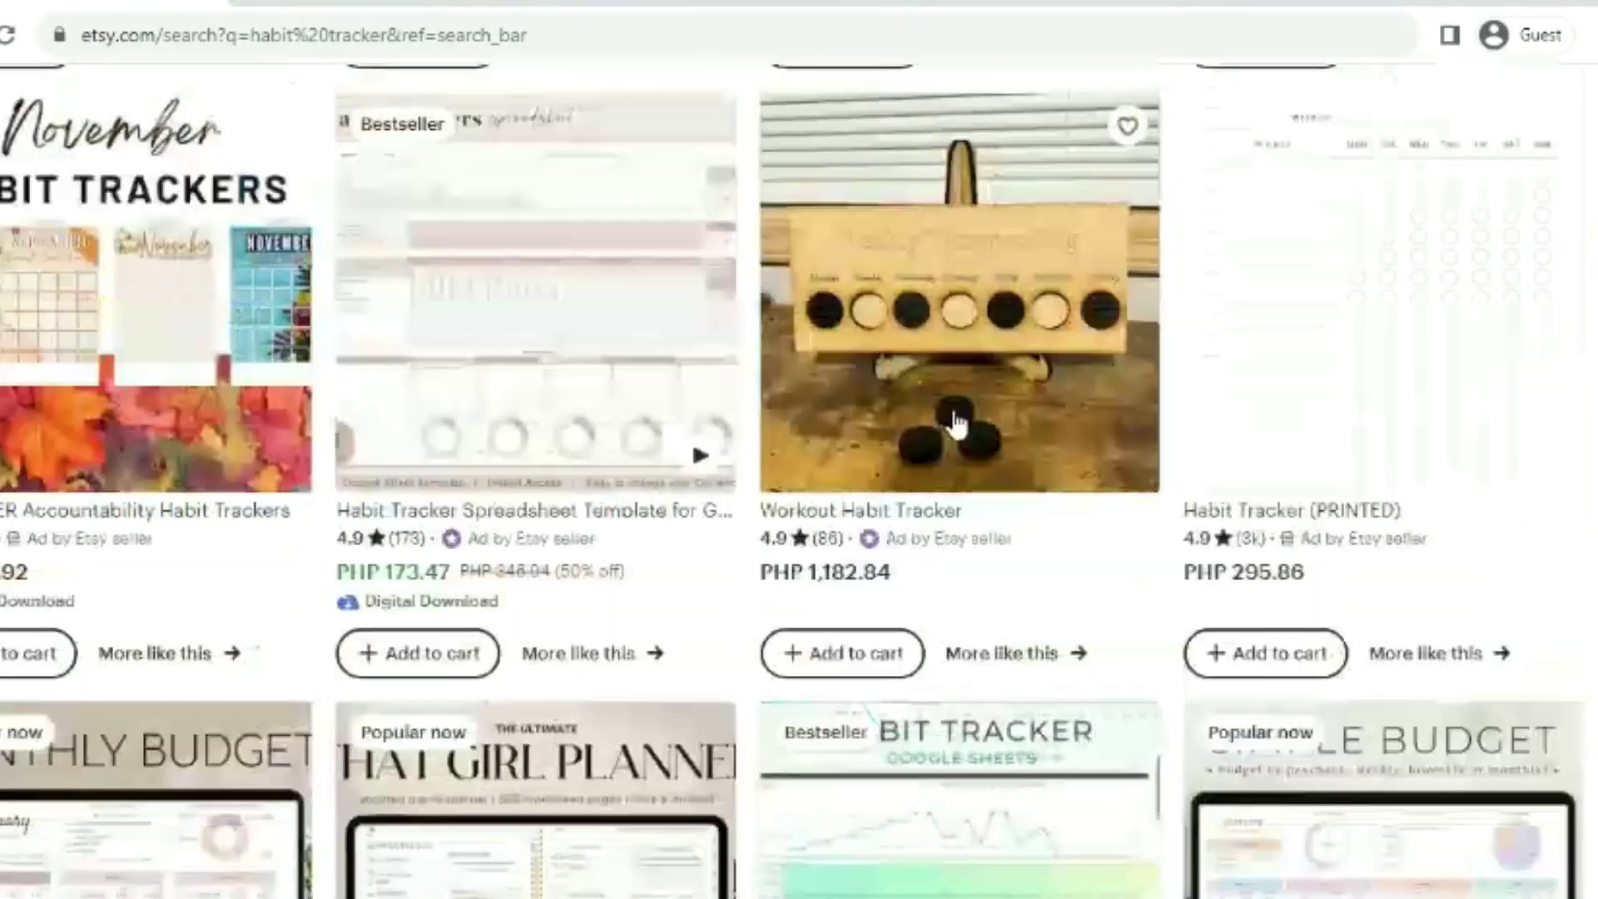
pyautogui.scroll(6, 957, 422)
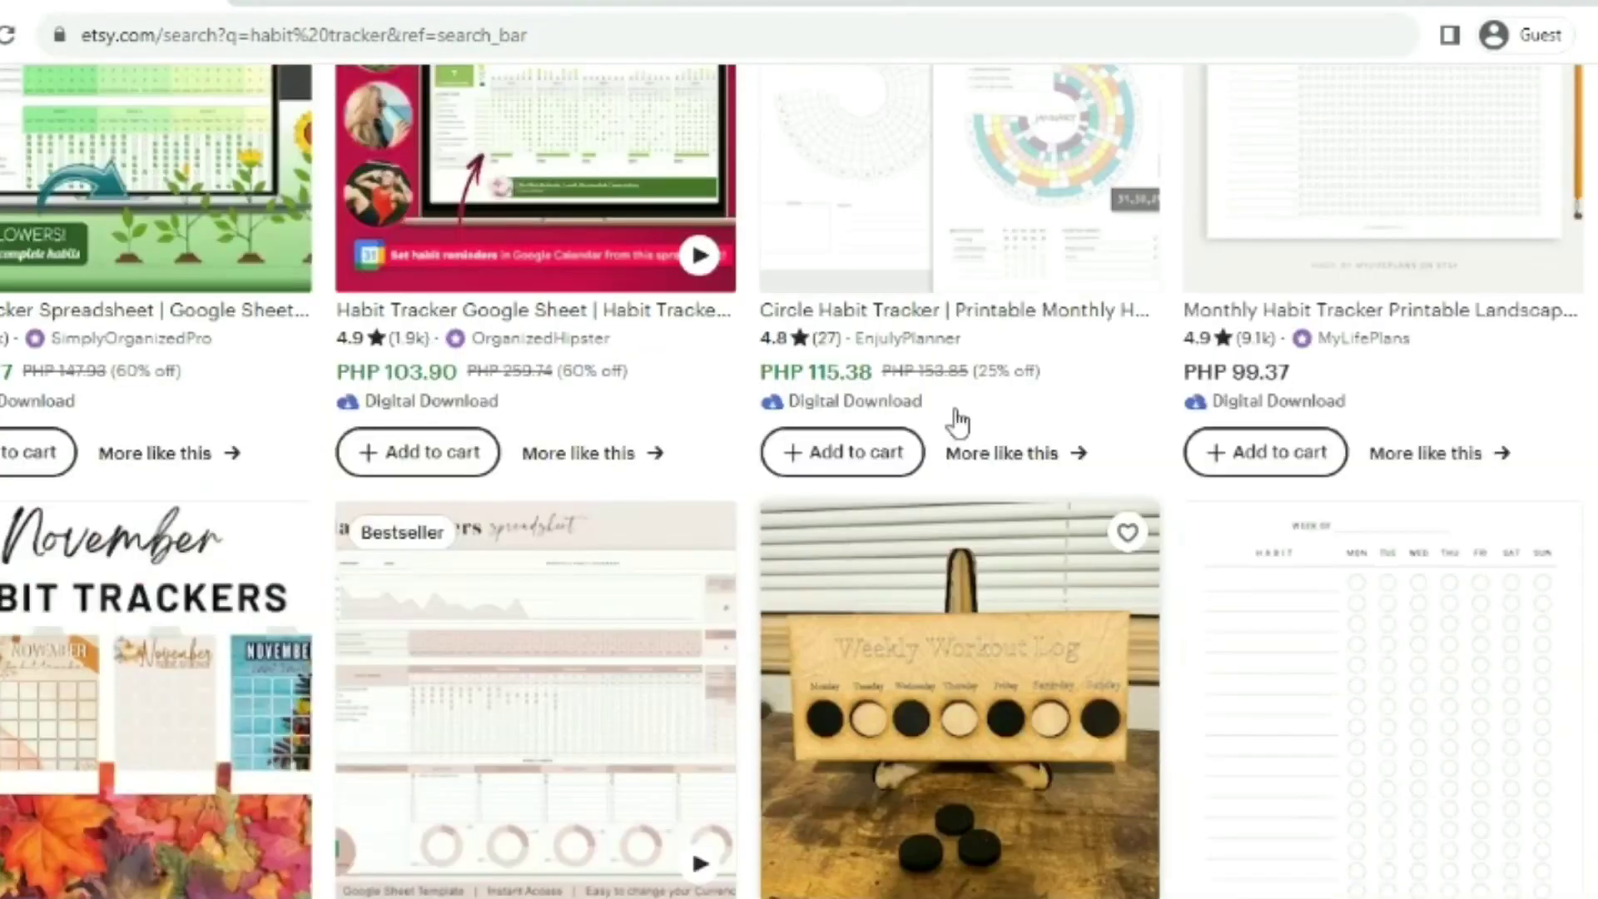